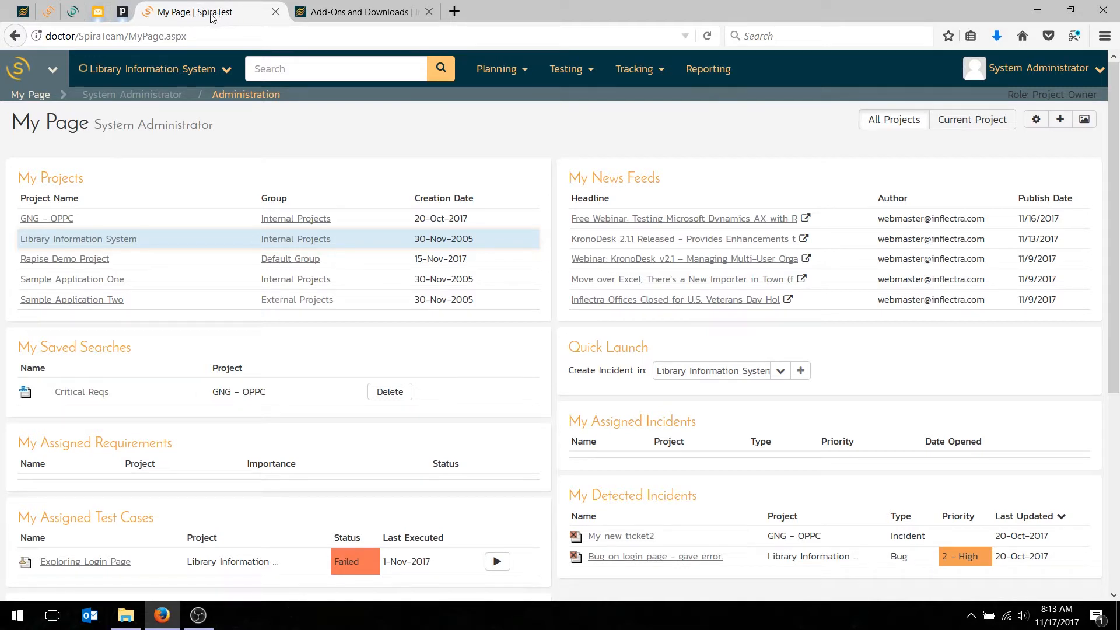
Create a project named "Sample Excel Import Project" with the default template in Administration and select it as the current project
click(1100, 75)
click(268, 100)
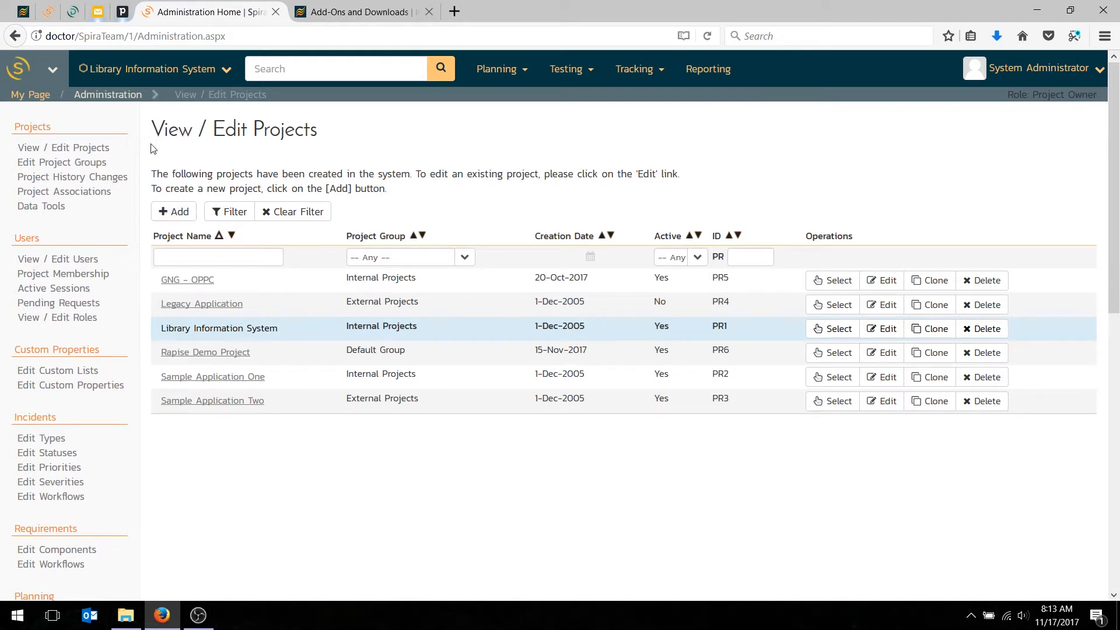
click(168, 213)
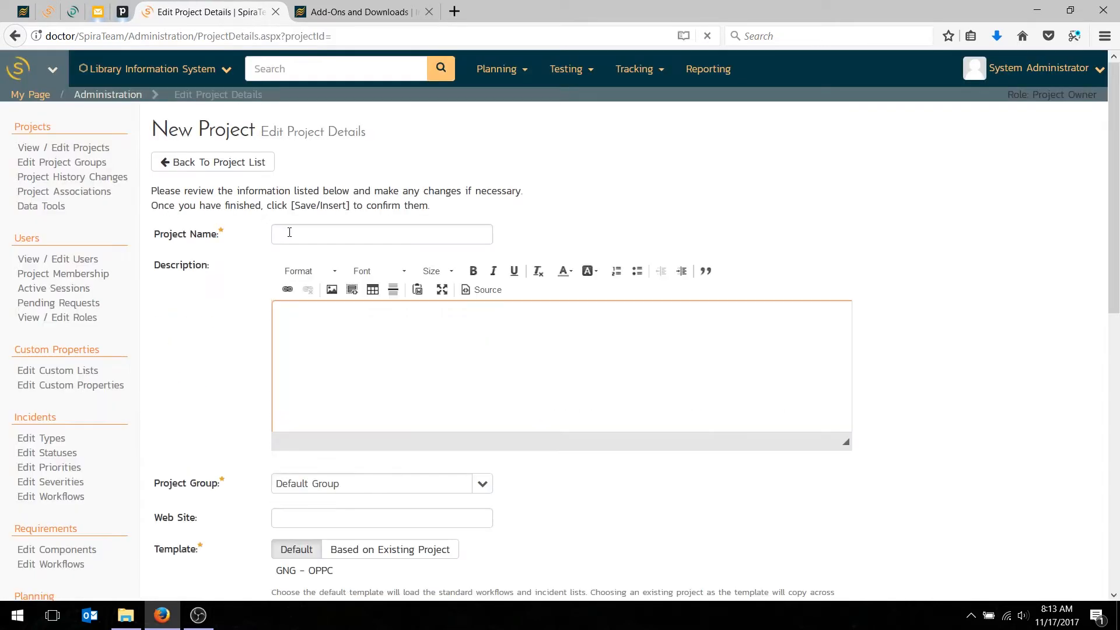
click(288, 234)
text(Sample)
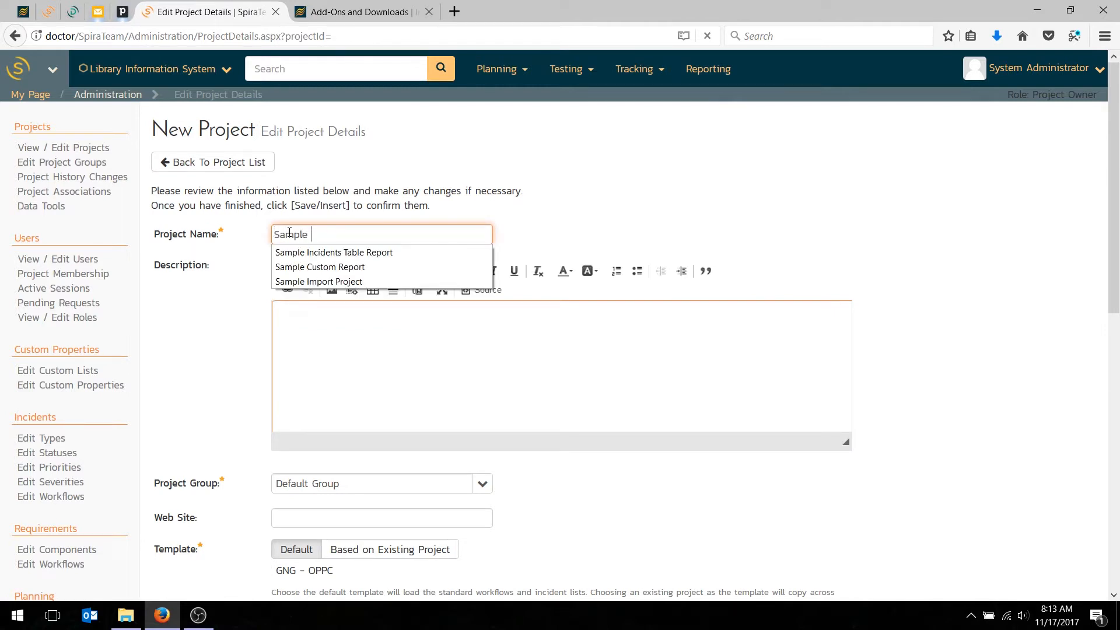
text( Excel Import Project)
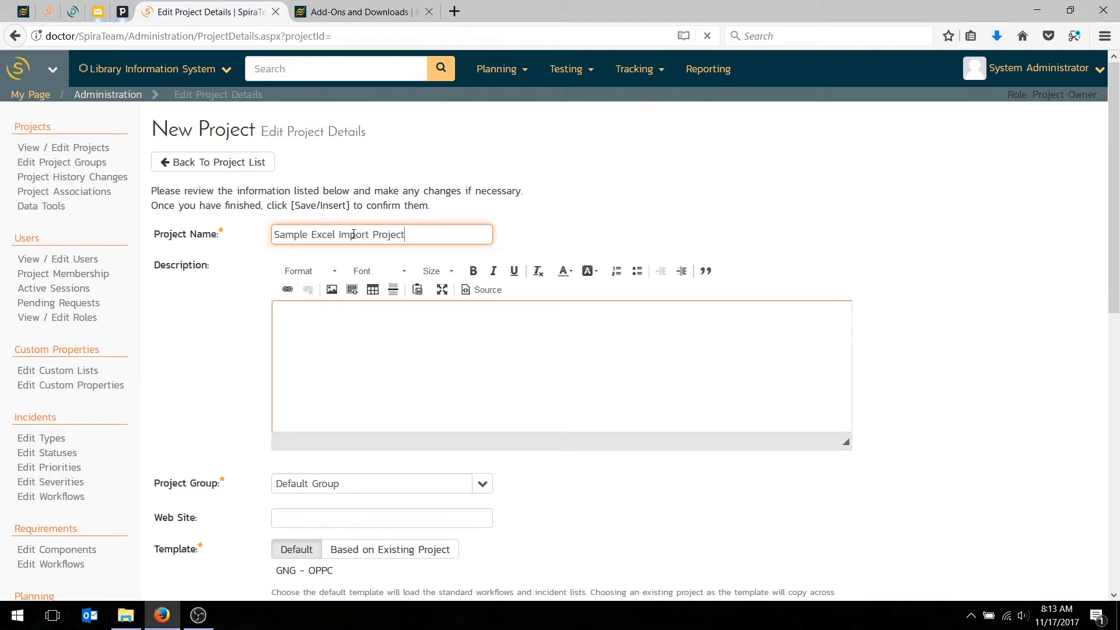
scroll(354, 234, down, 7)
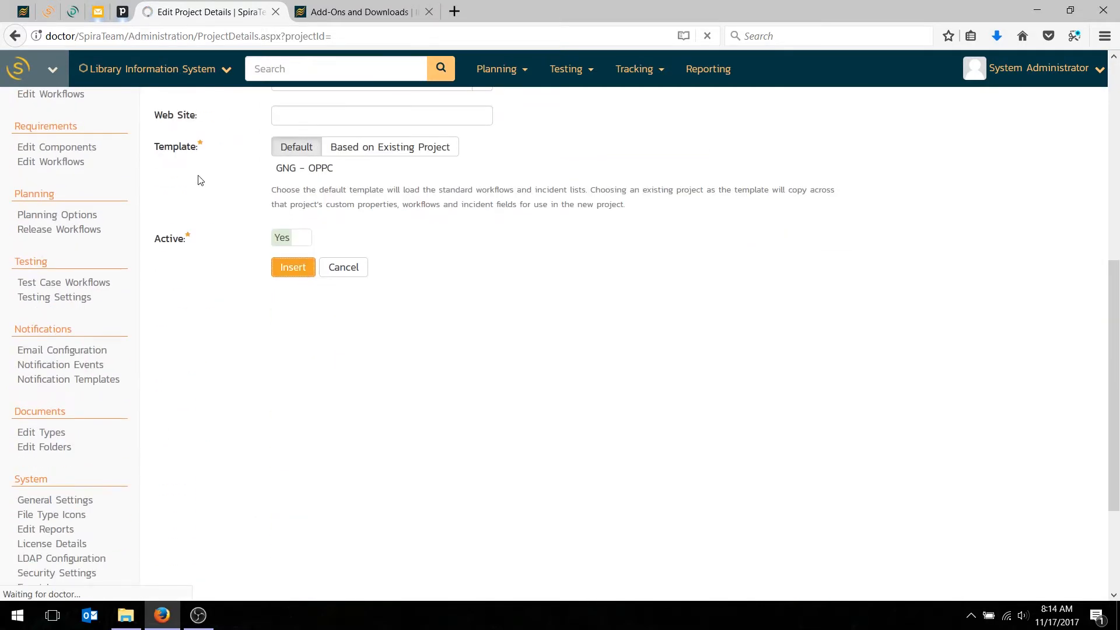
scroll(200, 179, up, 3)
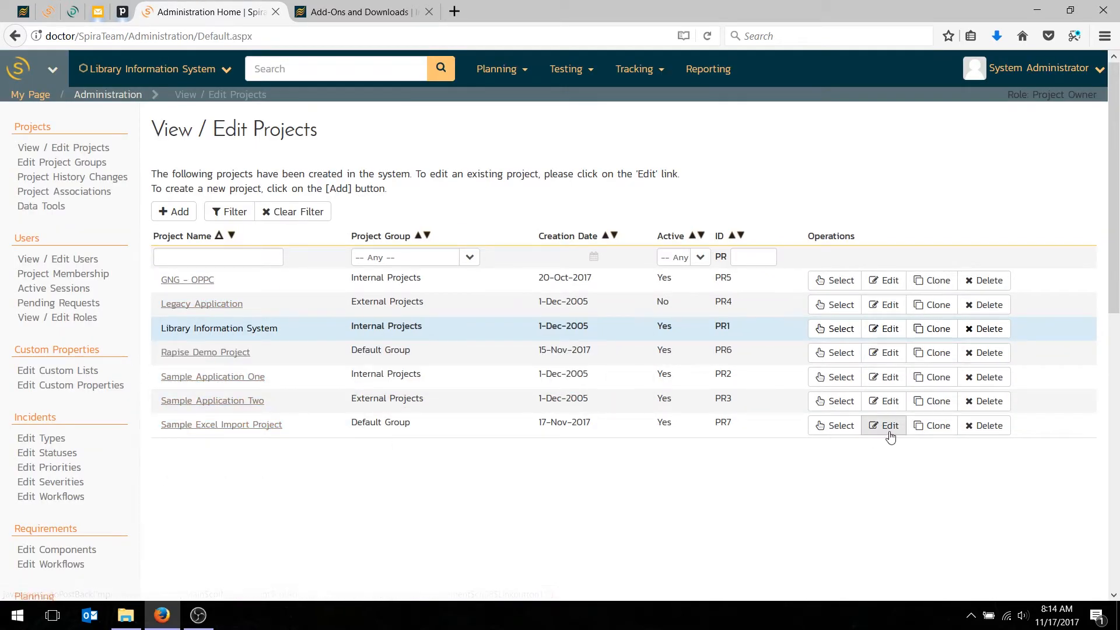
click(837, 430)
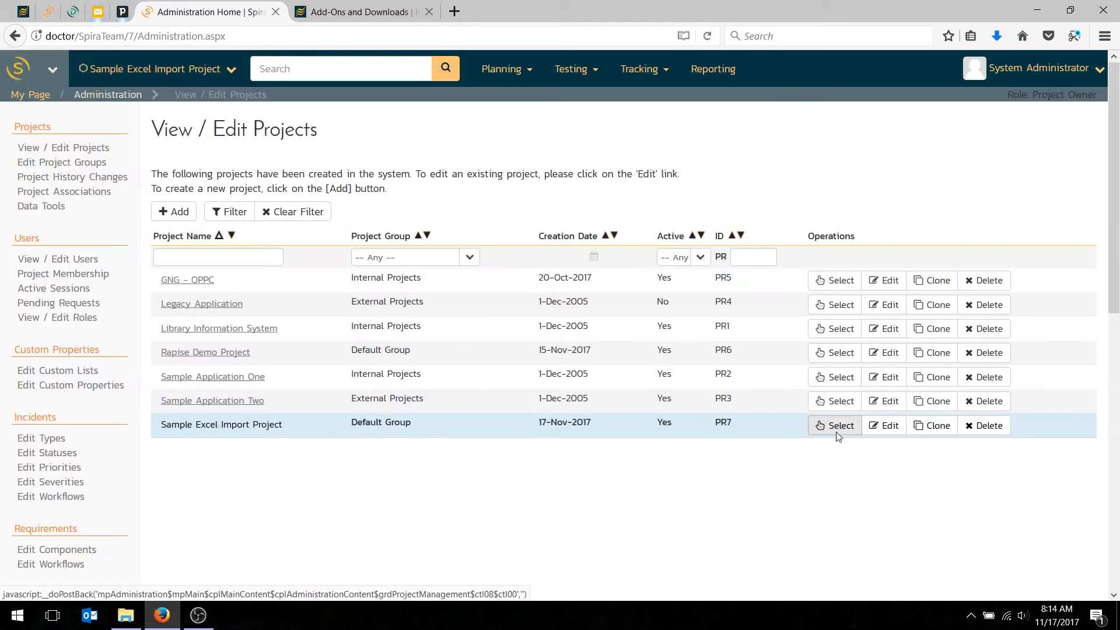
Add the two QA department users to the project's membership with the Manager role
click(108, 275)
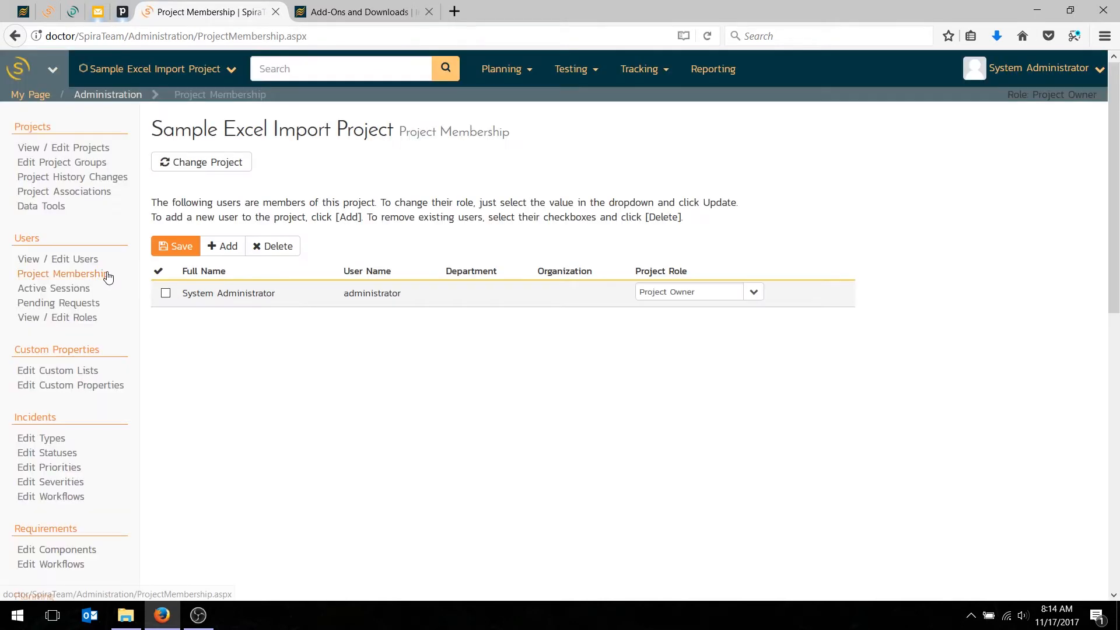
click(222, 256)
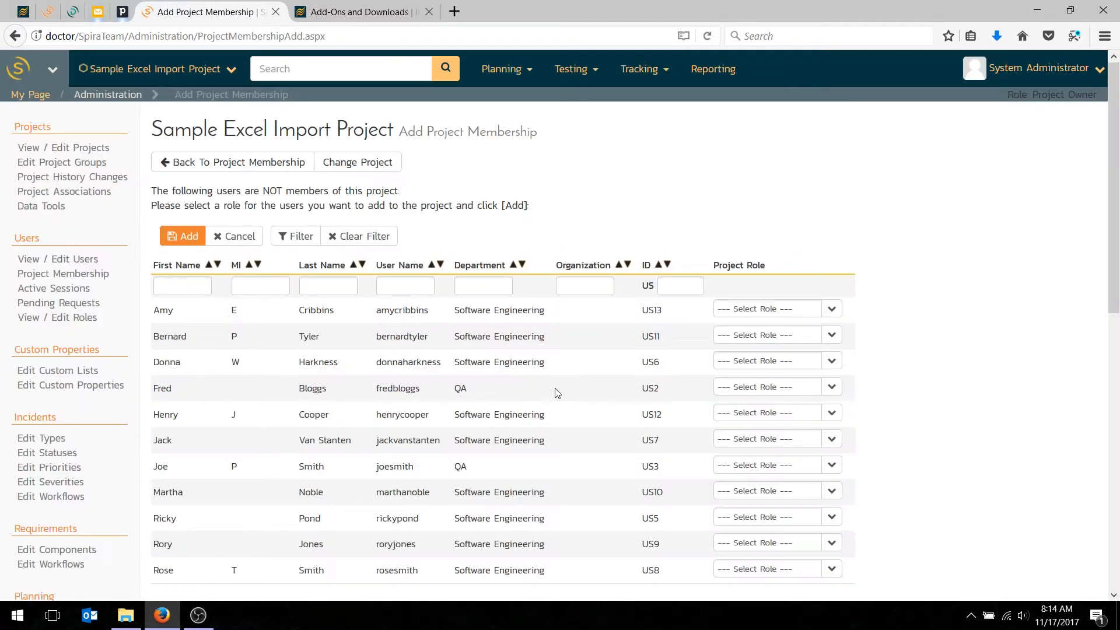
click(831, 386)
click(765, 443)
scroll(217, 426, down, 3)
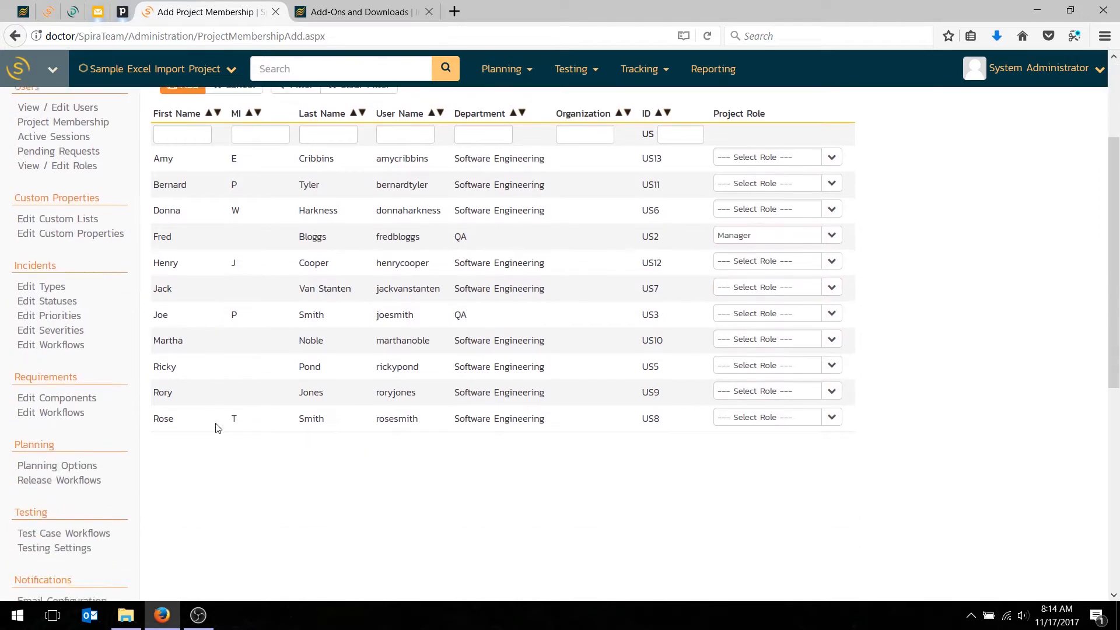
click(831, 304)
click(759, 365)
scroll(187, 181, up, 1)
scroll(189, 182, up, 3)
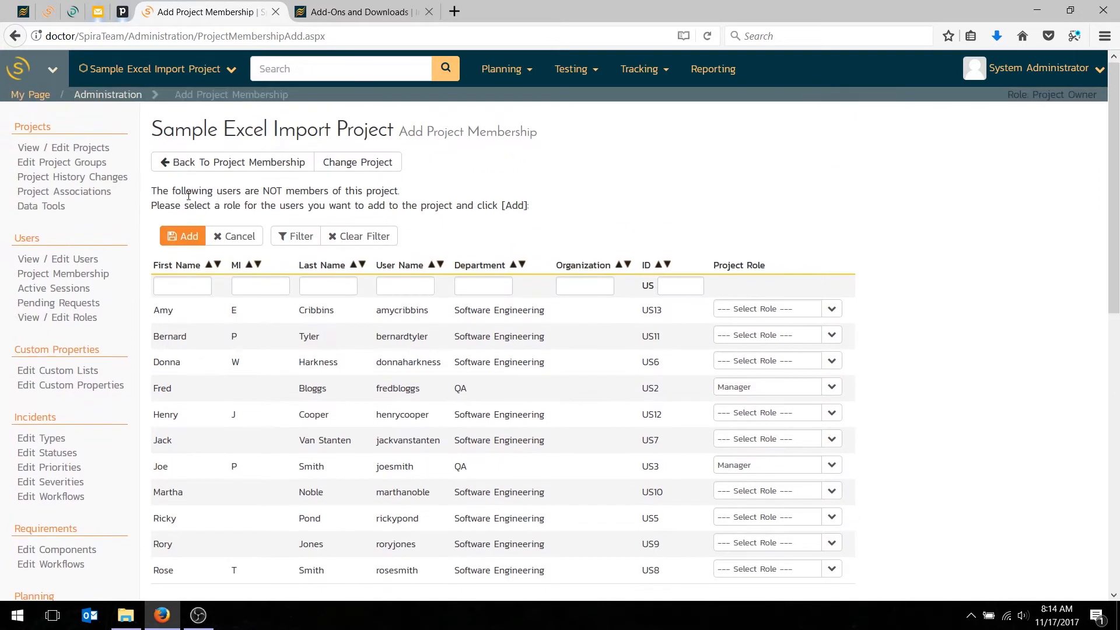
click(187, 233)
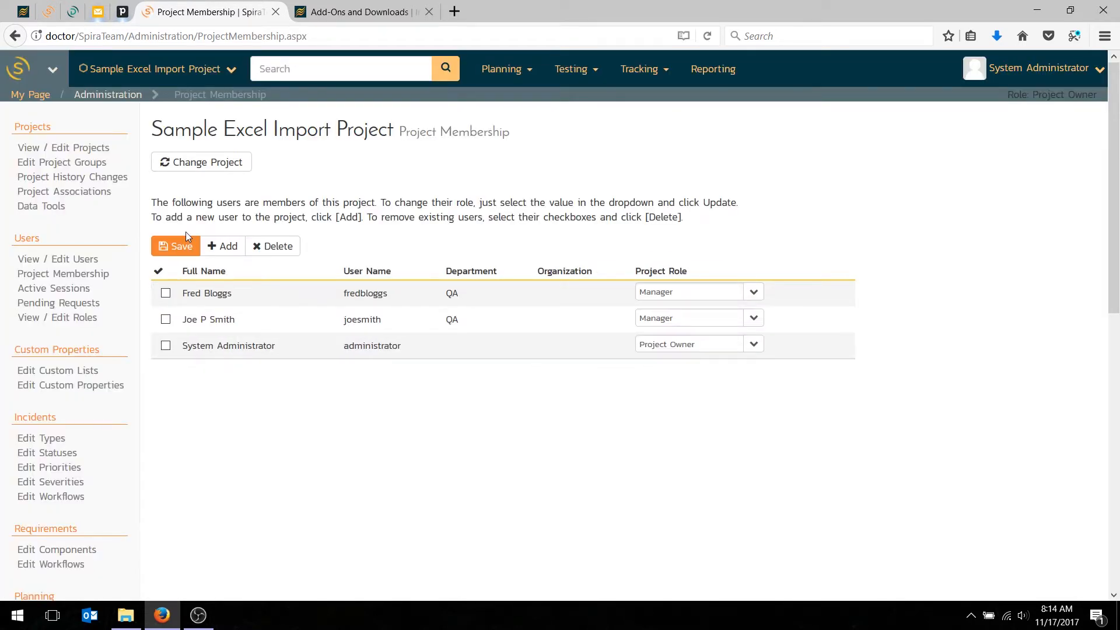
Download the 2010+ version of the SpiraTest Excel Import Template from the Inflectra add-ons page and open it in Microsoft Excel
click(352, 15)
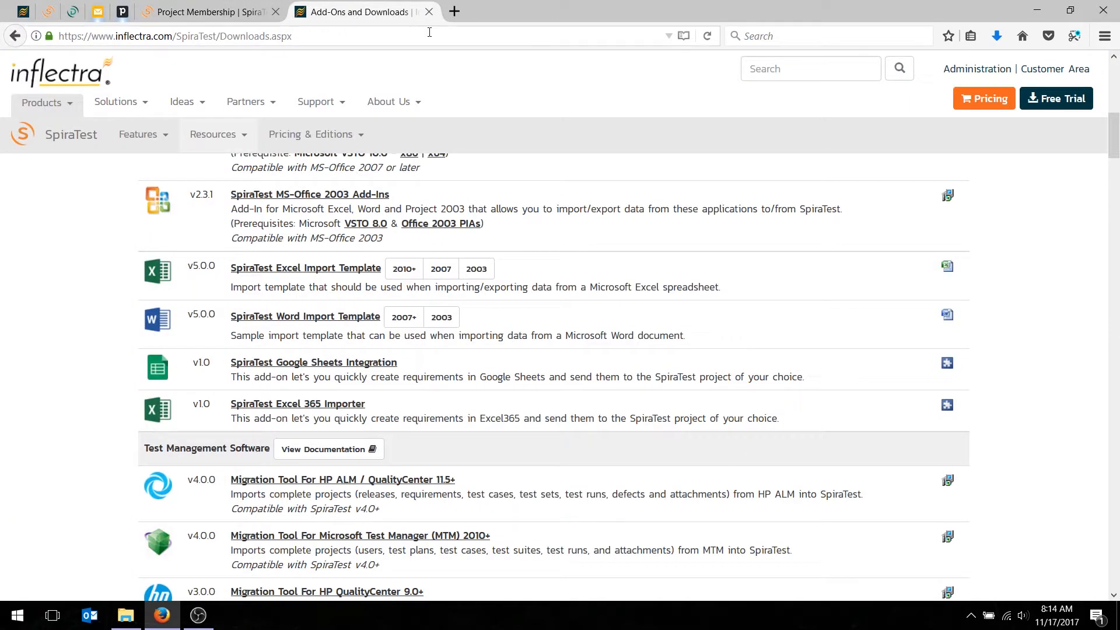
click(73, 107)
scroll(513, 358, up, 3)
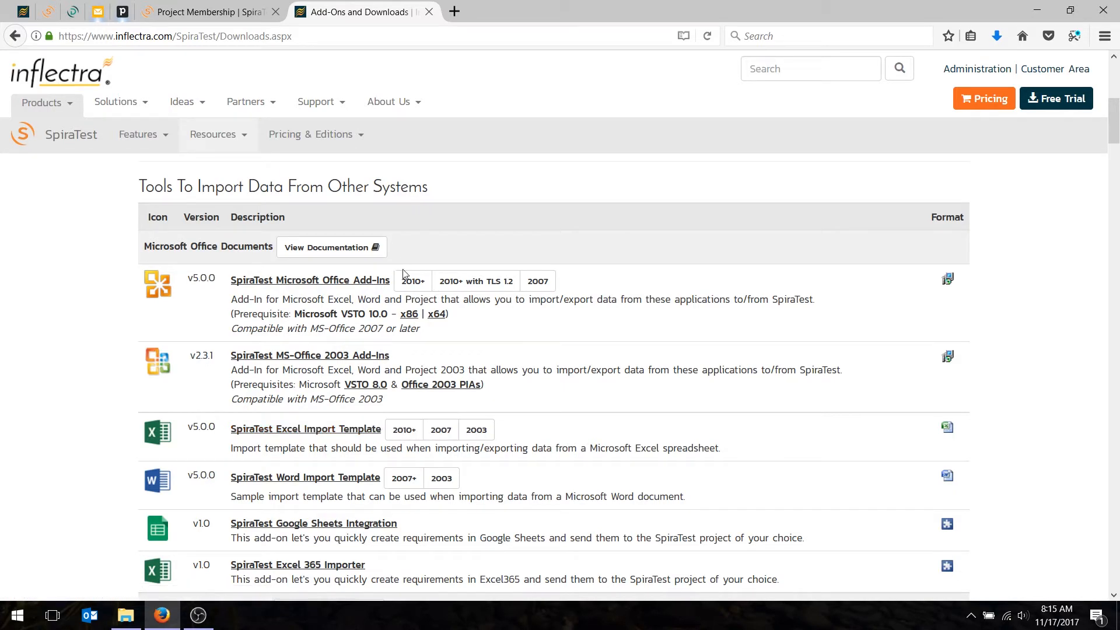
click(404, 432)
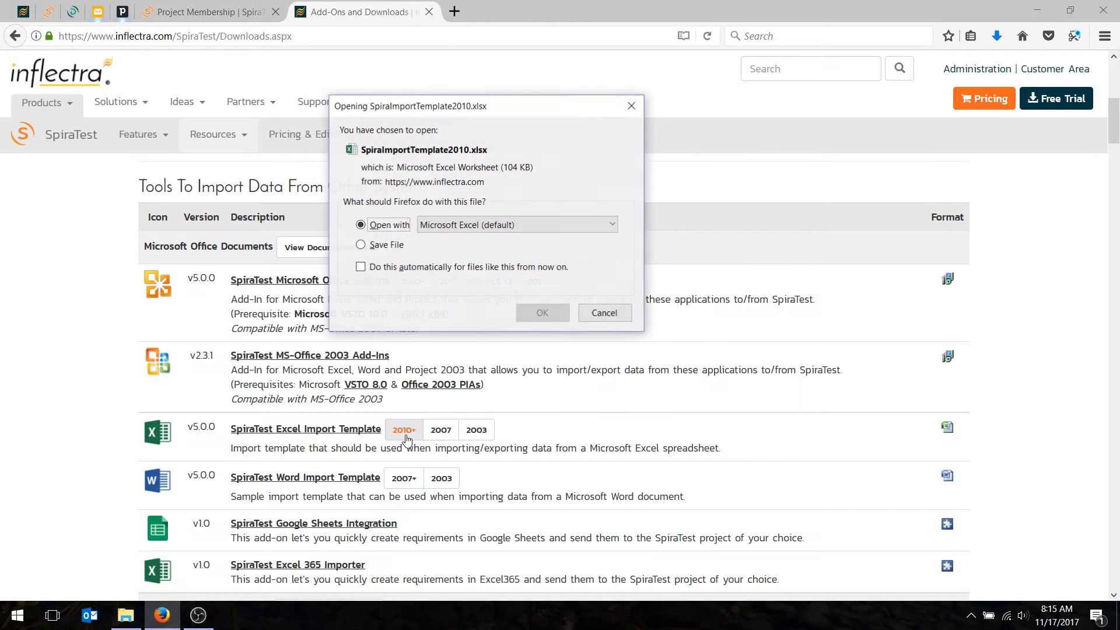
click(409, 246)
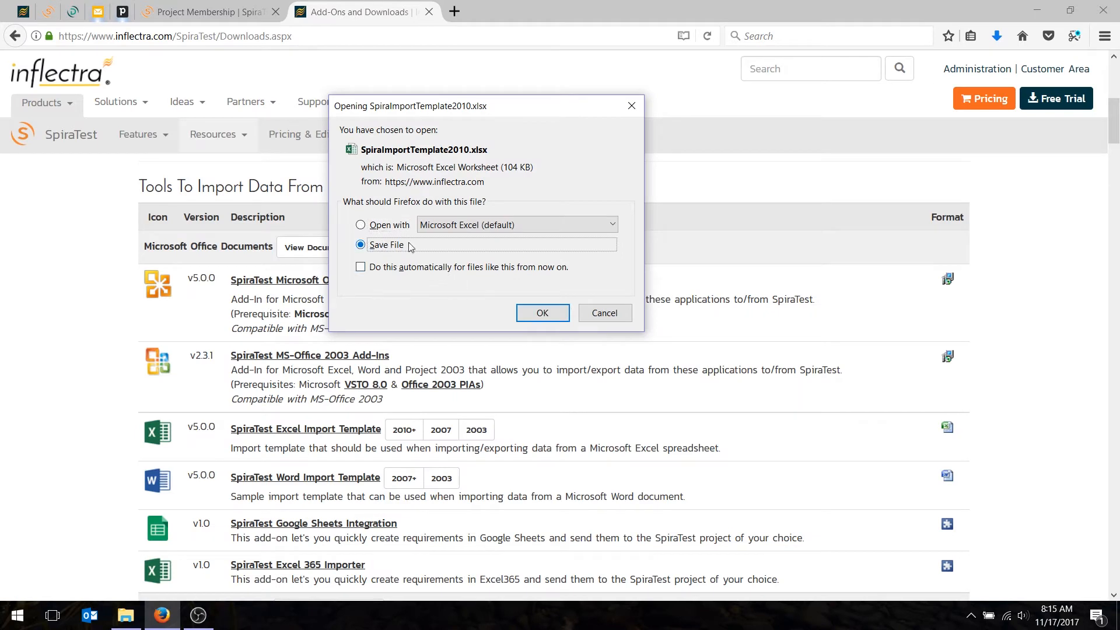
click(387, 226)
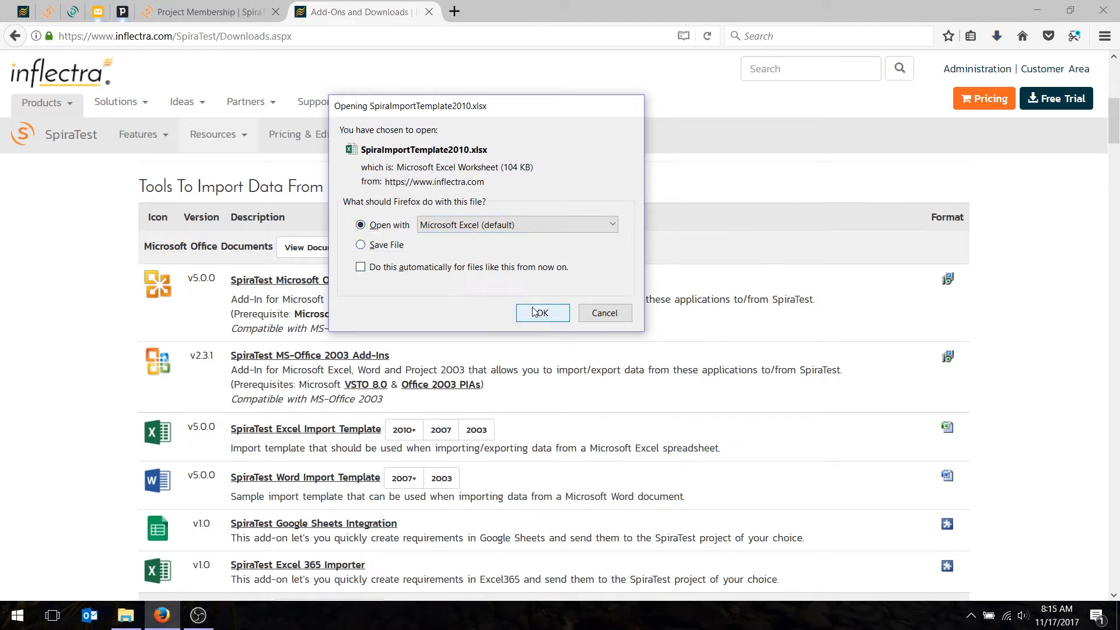
click(533, 312)
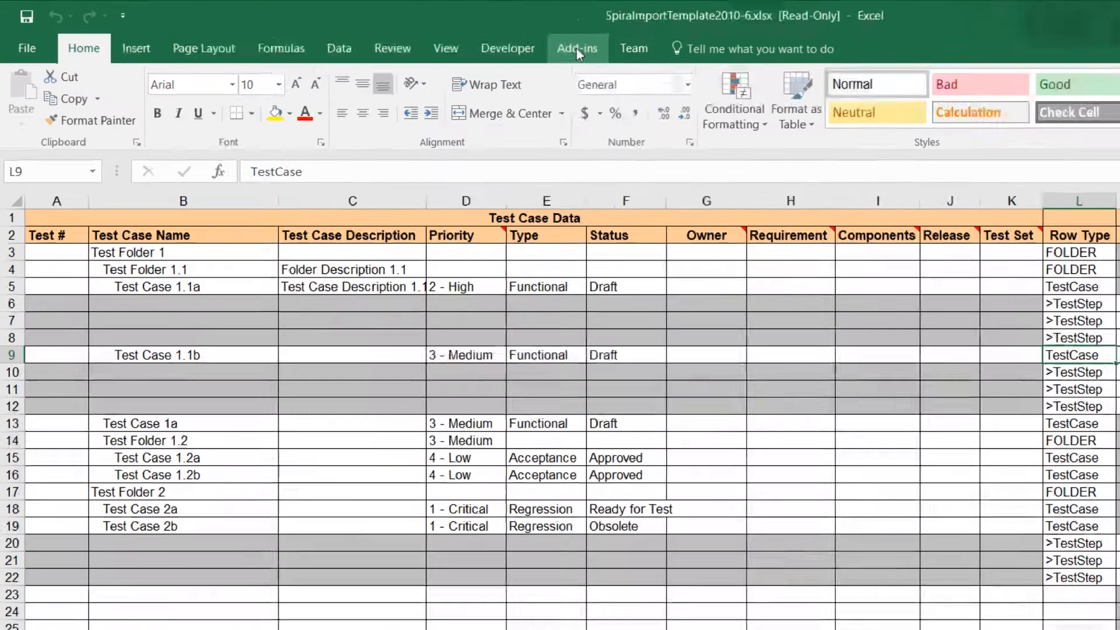
click(432, 37)
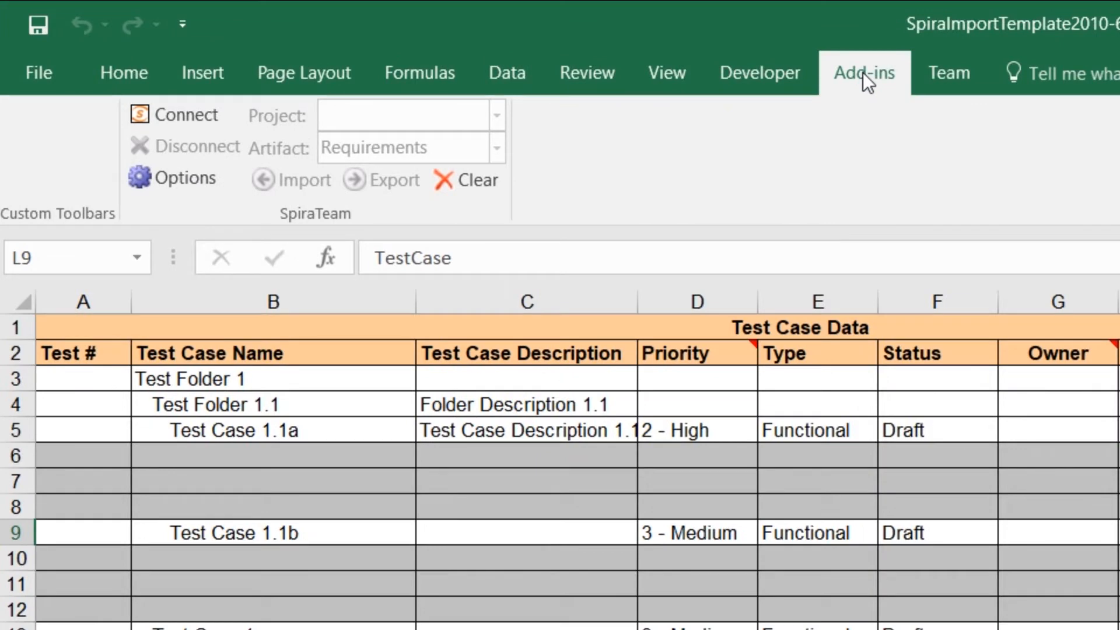
click(152, 102)
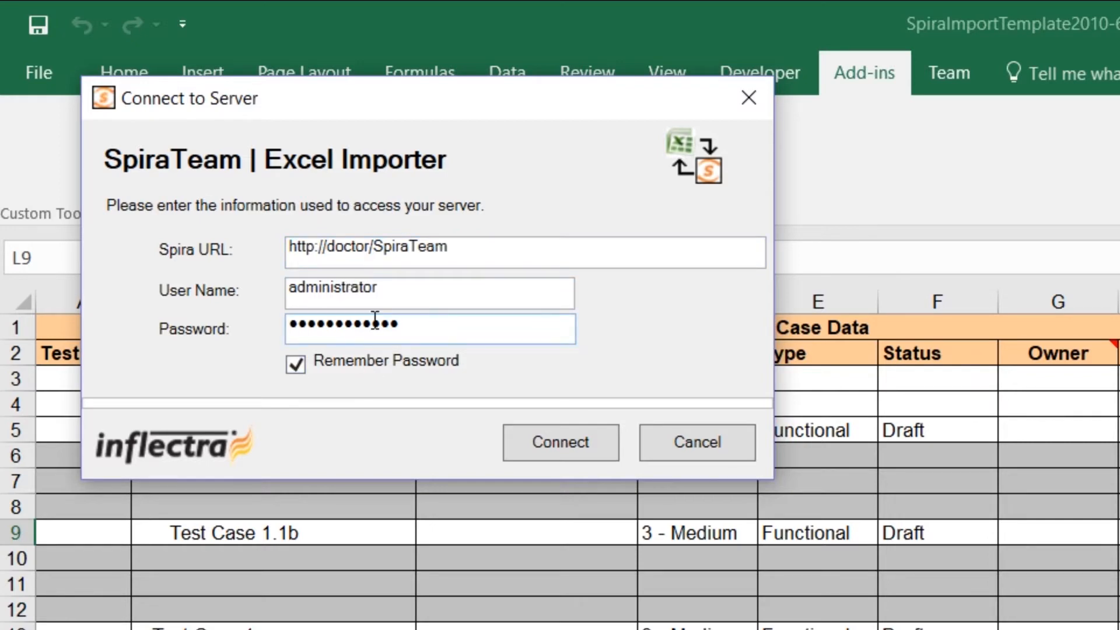
click(537, 429)
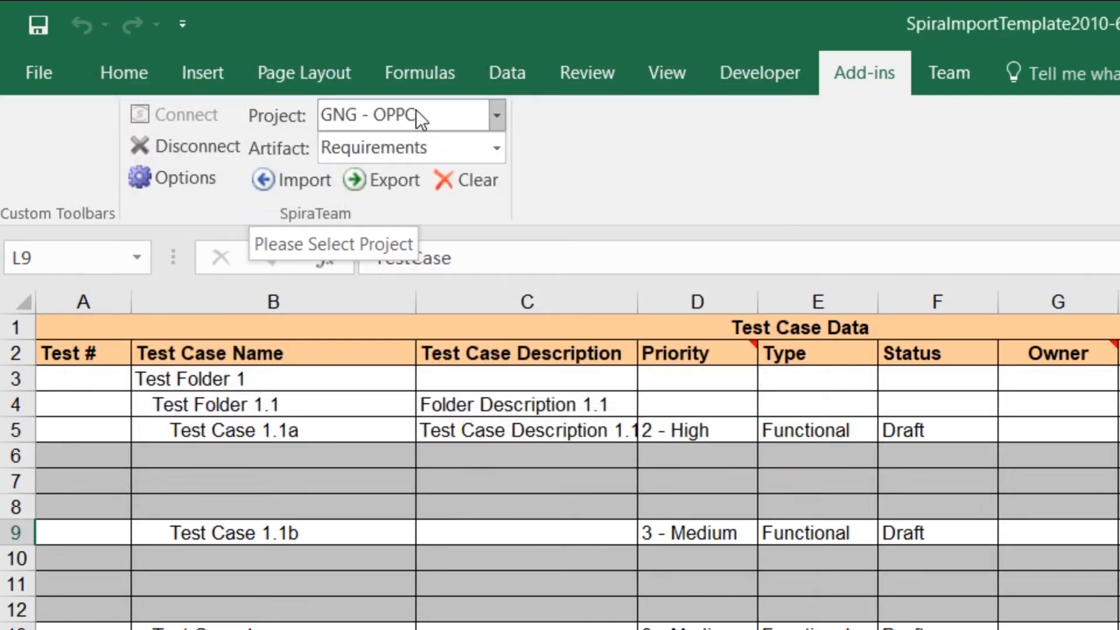
click(499, 118)
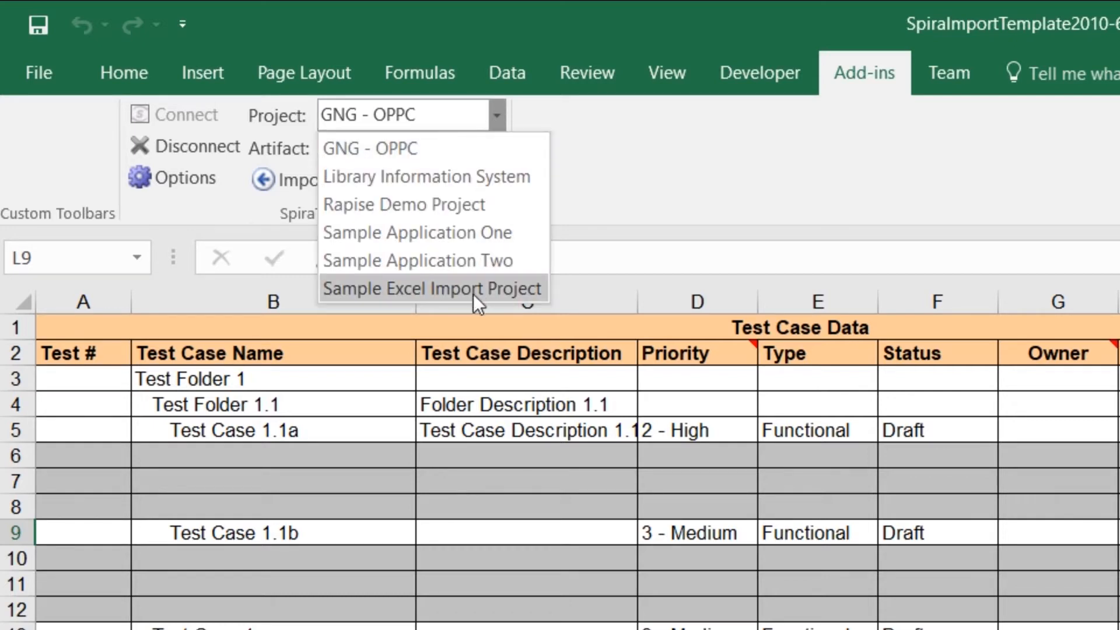
click(429, 289)
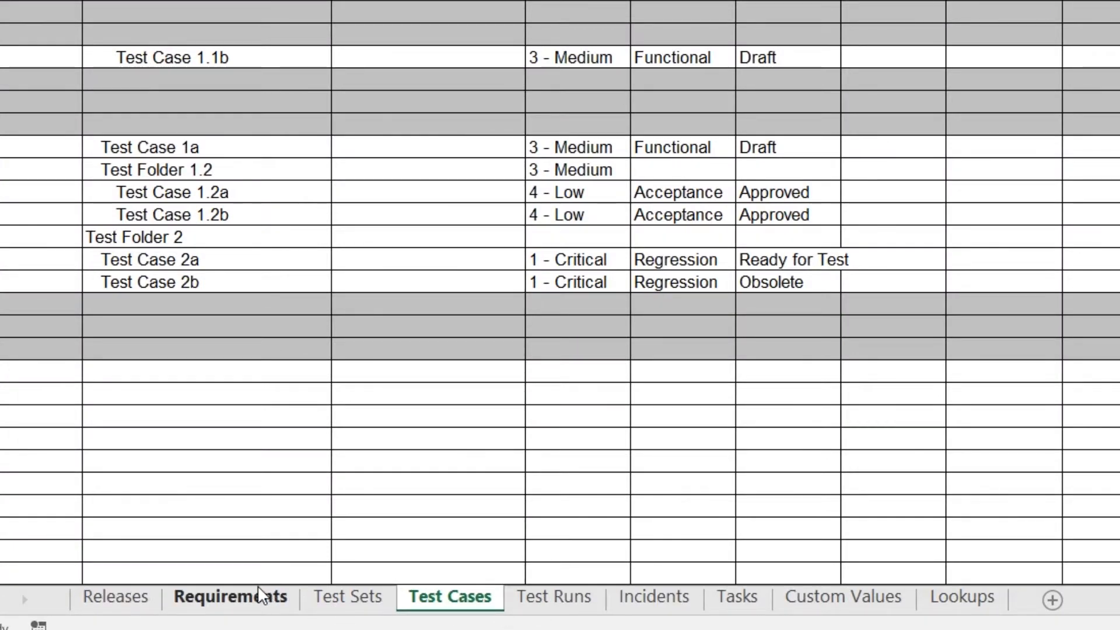
Clear all the sample data from the Requirements worksheet with the SpiraTeam add-in
click(209, 598)
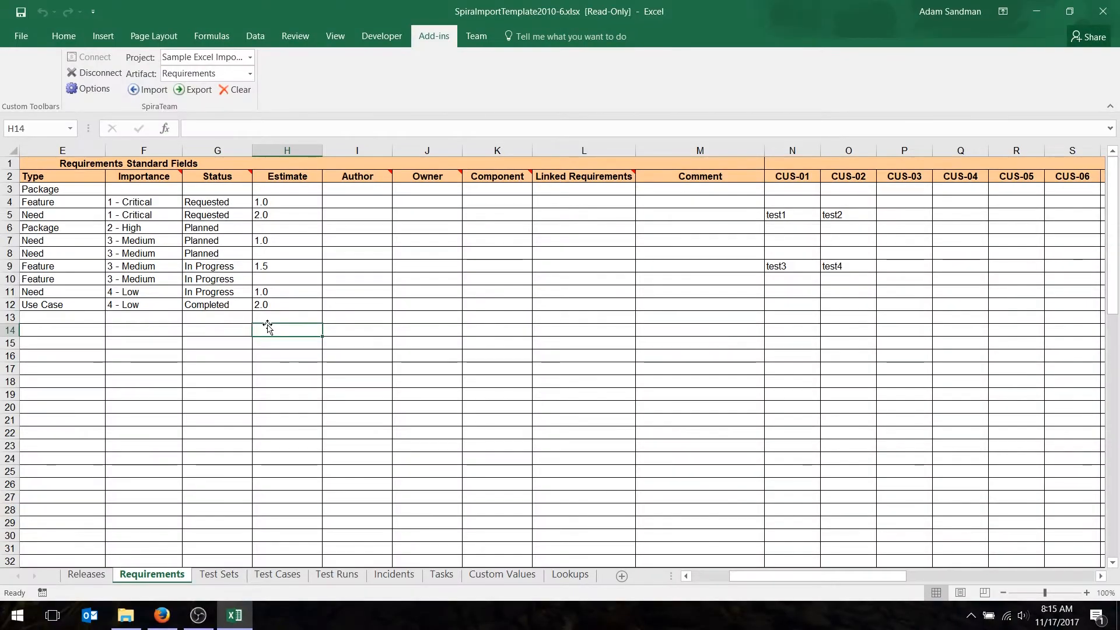
key(Left)
key(Left)
key(Left)
key(Left)
key(Left)
key(Left)
key(Left)
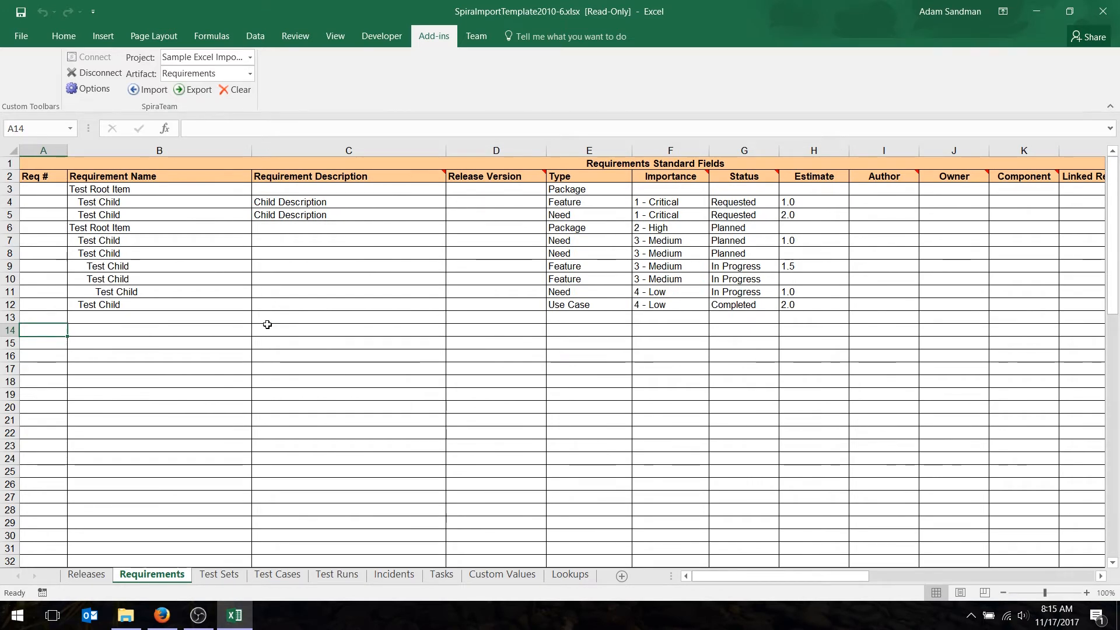
click(237, 94)
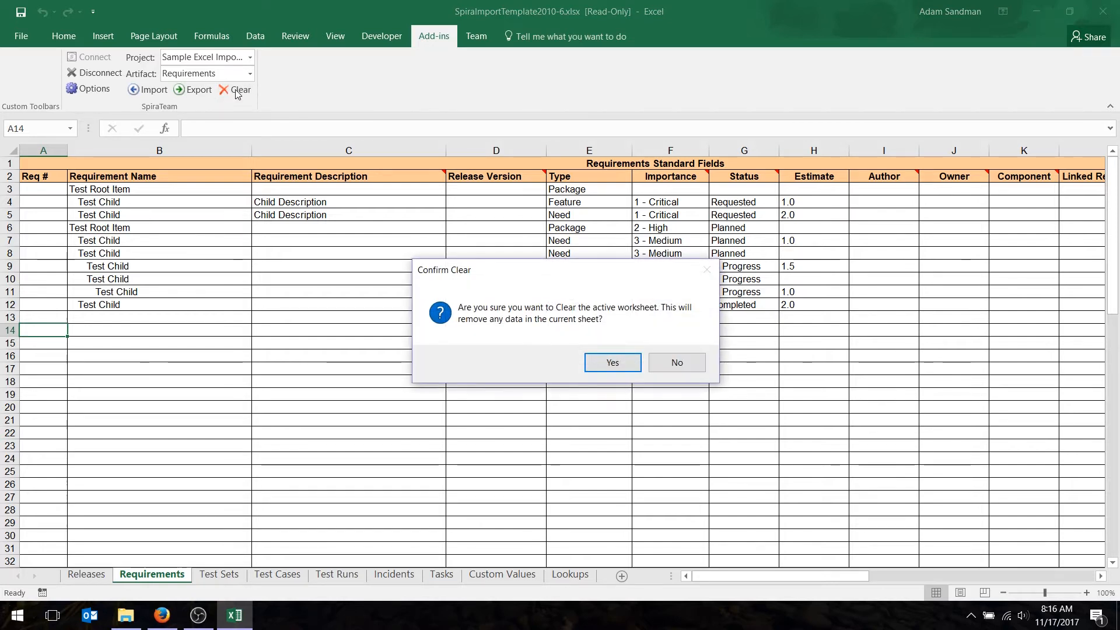
click(612, 363)
Enter "Functional Requirements" in cell B3 as the first, top-level requirement name
click(194, 188)
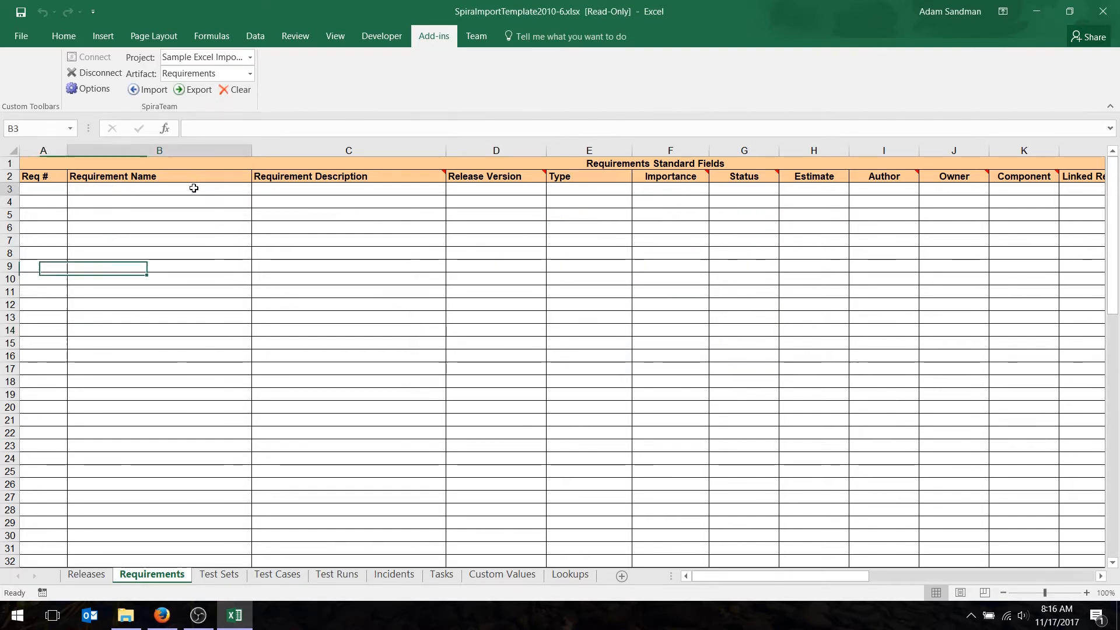
drag(194, 191, 192, 379)
click(73, 35)
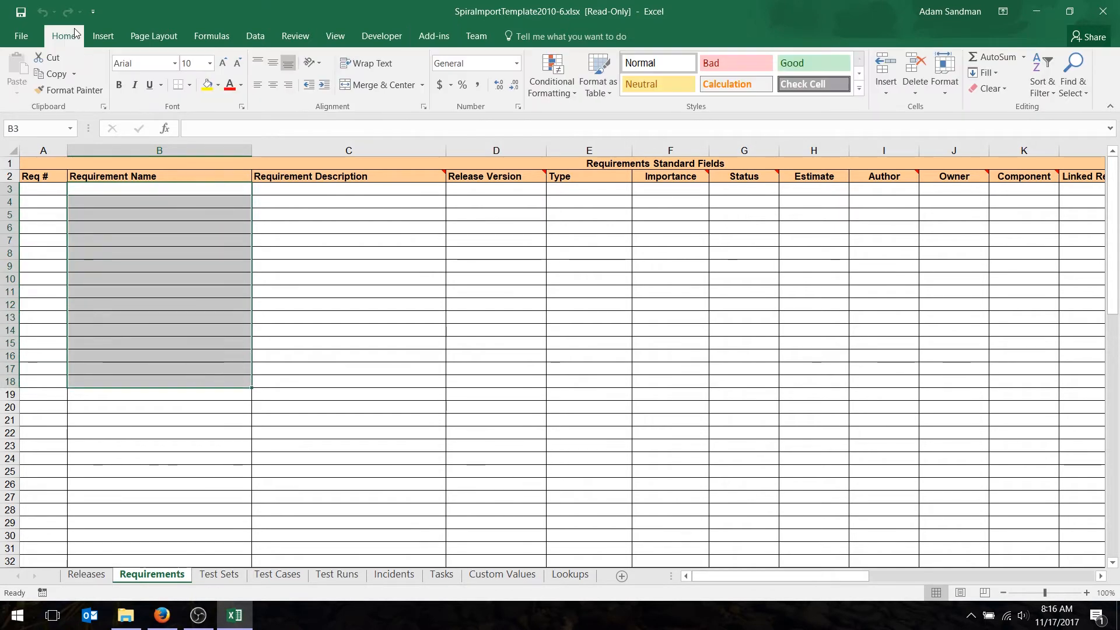
click(126, 194)
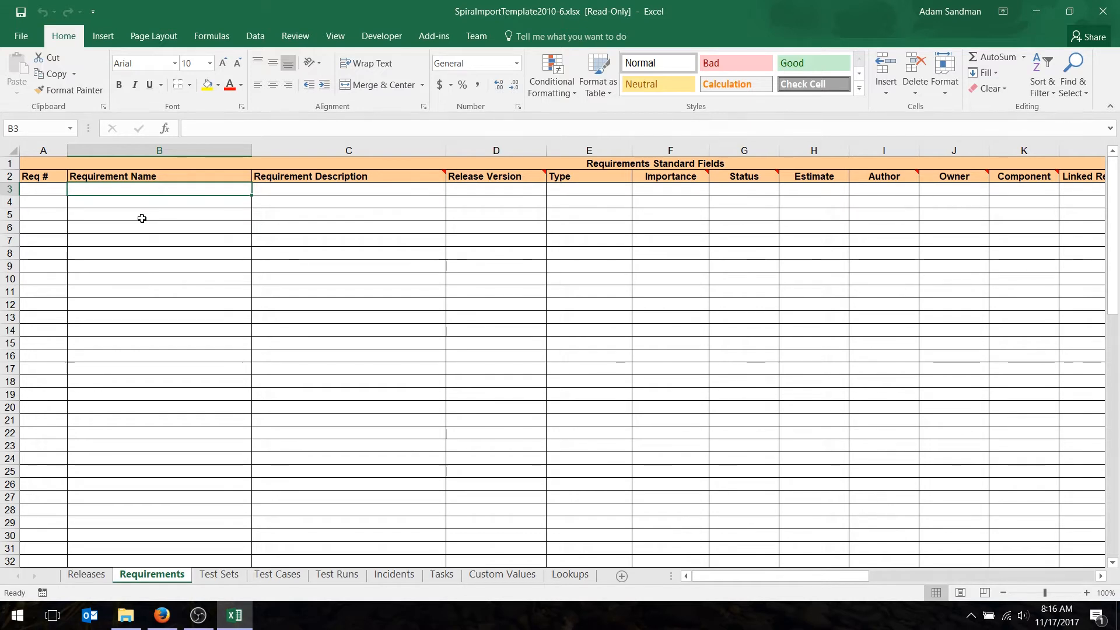
text(Funct)
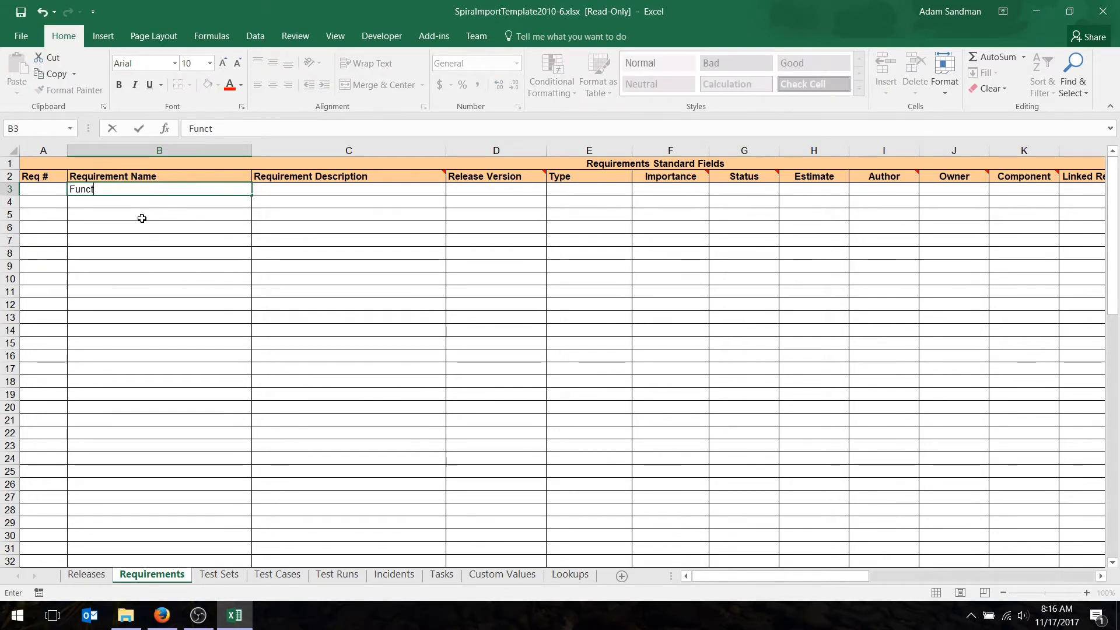
text(iona)
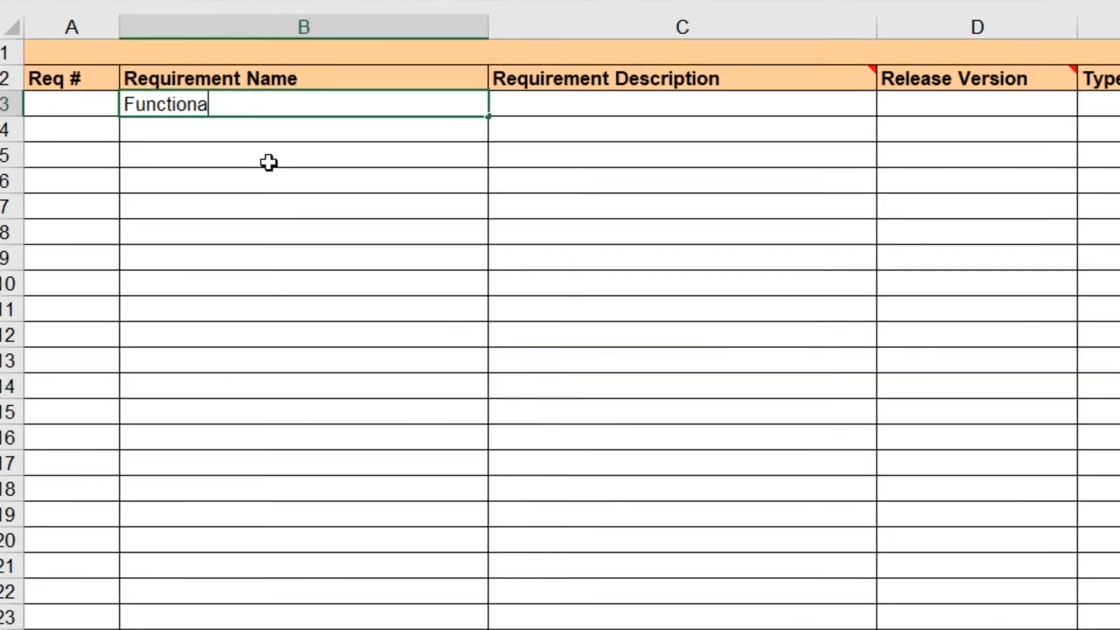
text(l Requirements)
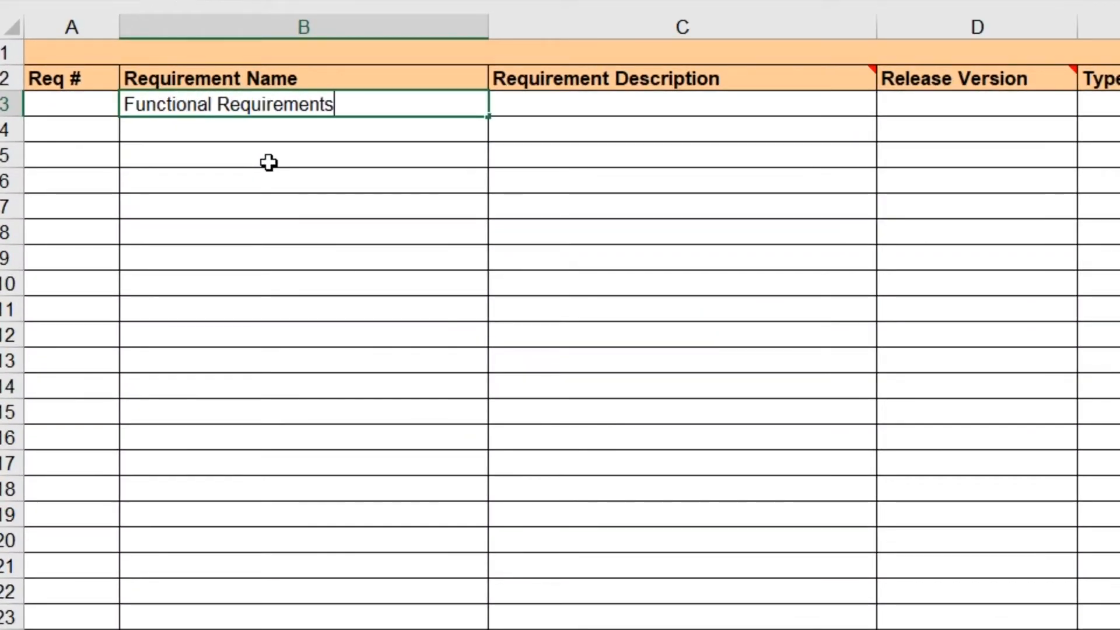
key(Return)
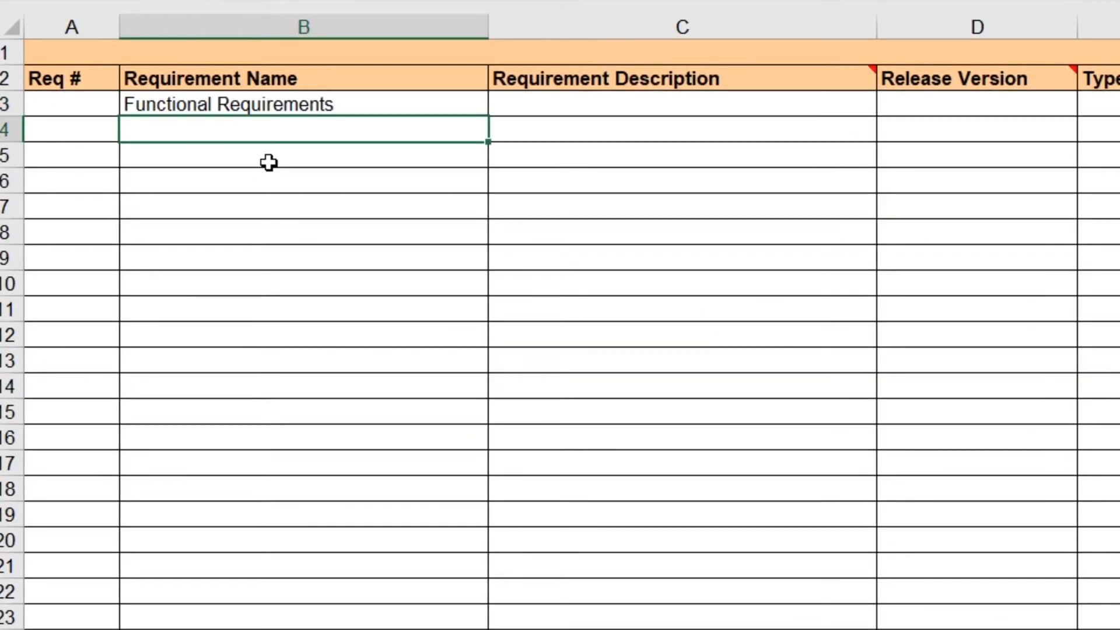
Enter "Creation Module" in cell B4 as a requirement name indented one level beneath Functional Requirements
text(CreationModeu)
key(BackSpace)
key(BackSpace)
key(BackSpace)
key(BackSpace)
key(BackSpace)
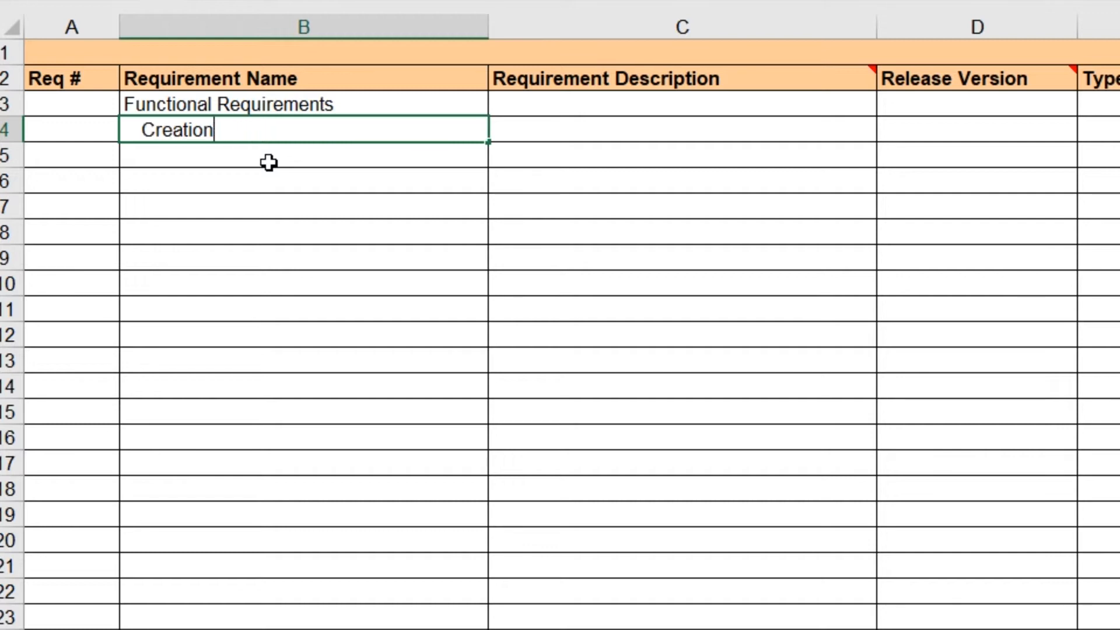
text(Module)
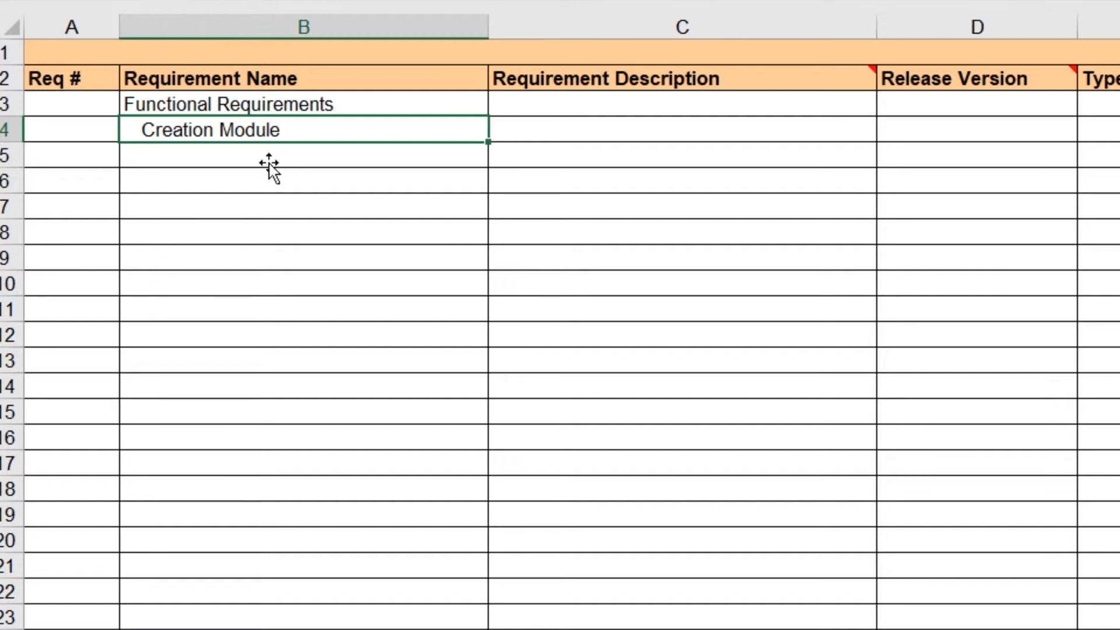
Enter "Update Module" in cell B8 as a requirement name, leaving three blank rows beneath Creation Module
key(Return)
key(Return)
key(Return)
key(Return)
text(Update Modeul)
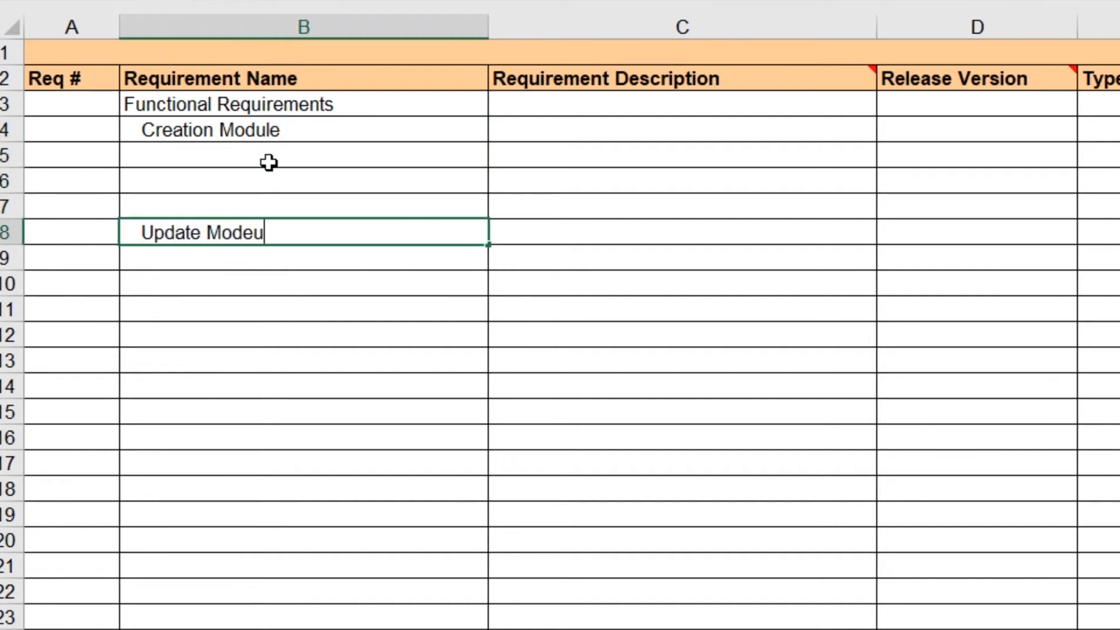
key(BackSpace)
key(BackSpace)
key(BackSpace)
text(ule)
key(Return)
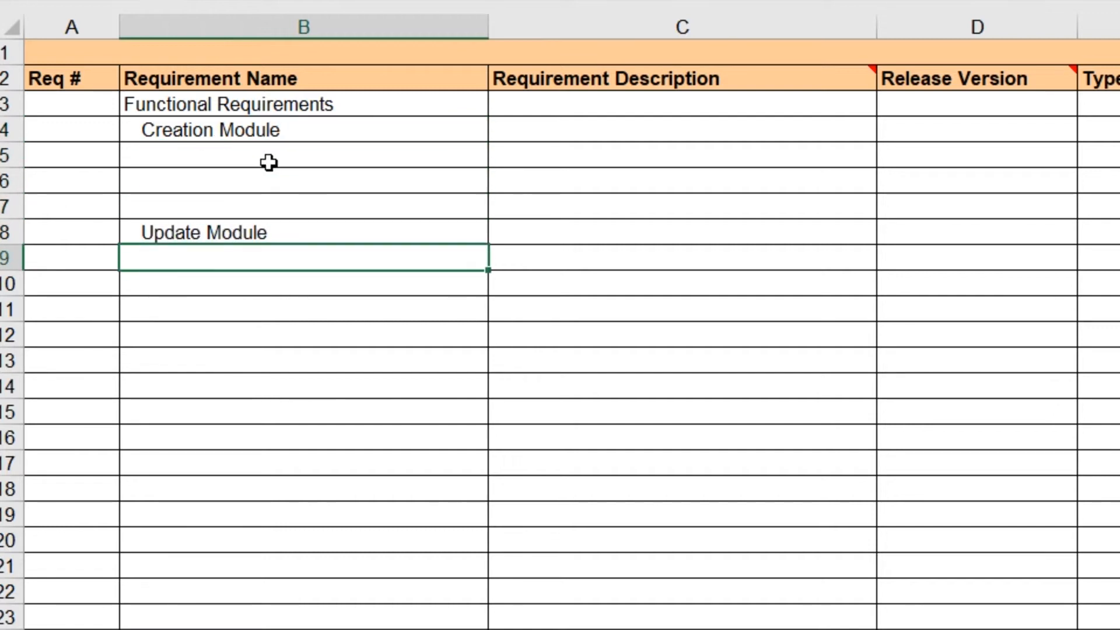
key(Up)
key(Up)
key(Up)
key(Up)
key(Up)
key(Up)
key(Down)
key(Up)
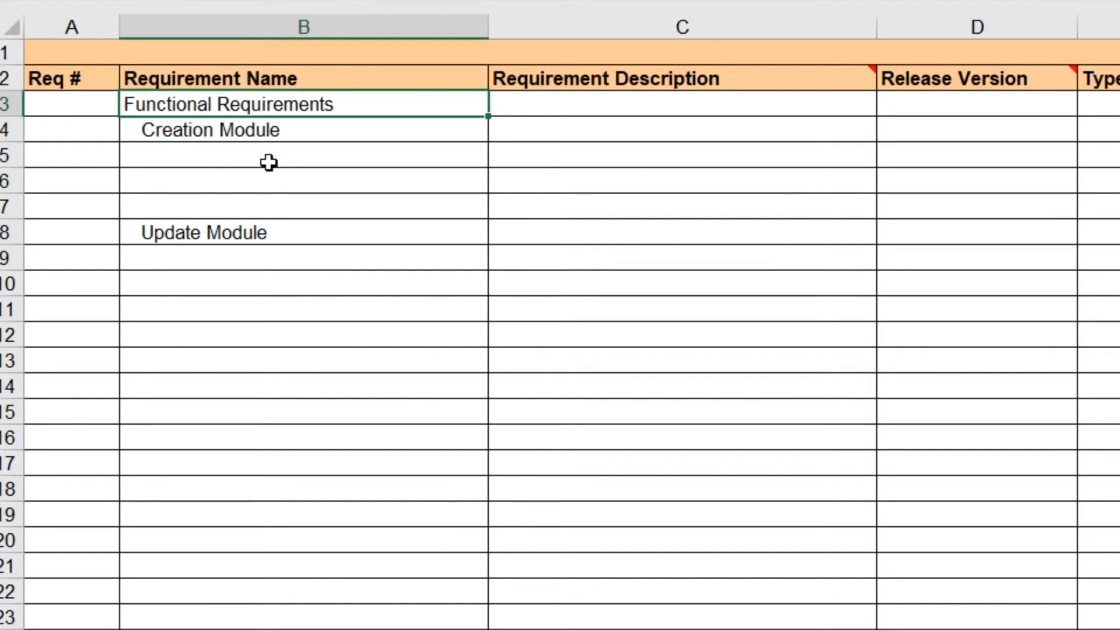
key(Down)
key(Down)
key(Down)
key(Down)
key(Down)
key(Down)
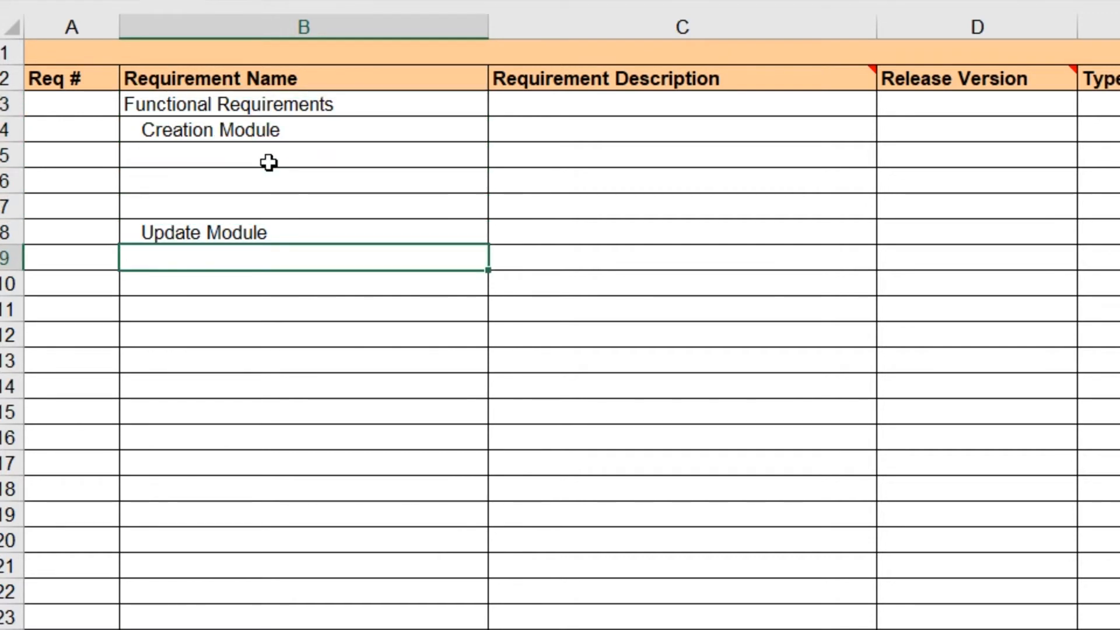
key(Up)
key(Up)
key(Up)
key(Up)
key(Up)
key(Up)
key(shift+Down)
key(shift+Down)
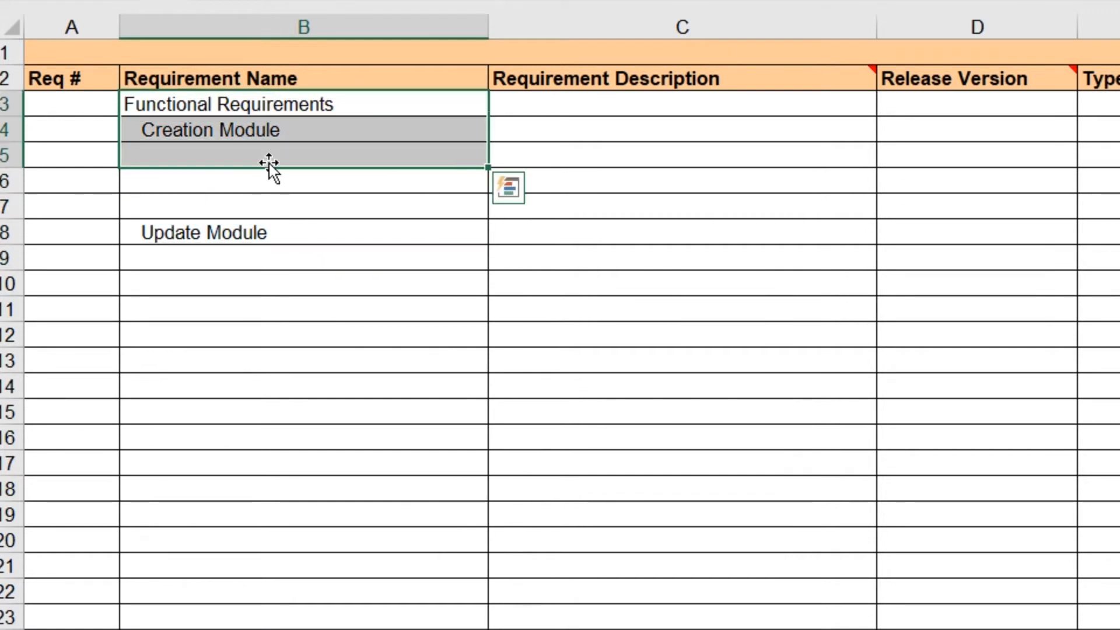
key(shift+Down)
key(shift+Down)
key(shift+Down)
key(shift+Down)
key(shift+Down)
key(shift+Down)
key(shift+Down)
key(shift+Down)
key(shift+Down)
key(shift+Down)
click(239, 153)
Remove the indent from Creation Module in B4 and Update Module in B8 together
click(246, 132)
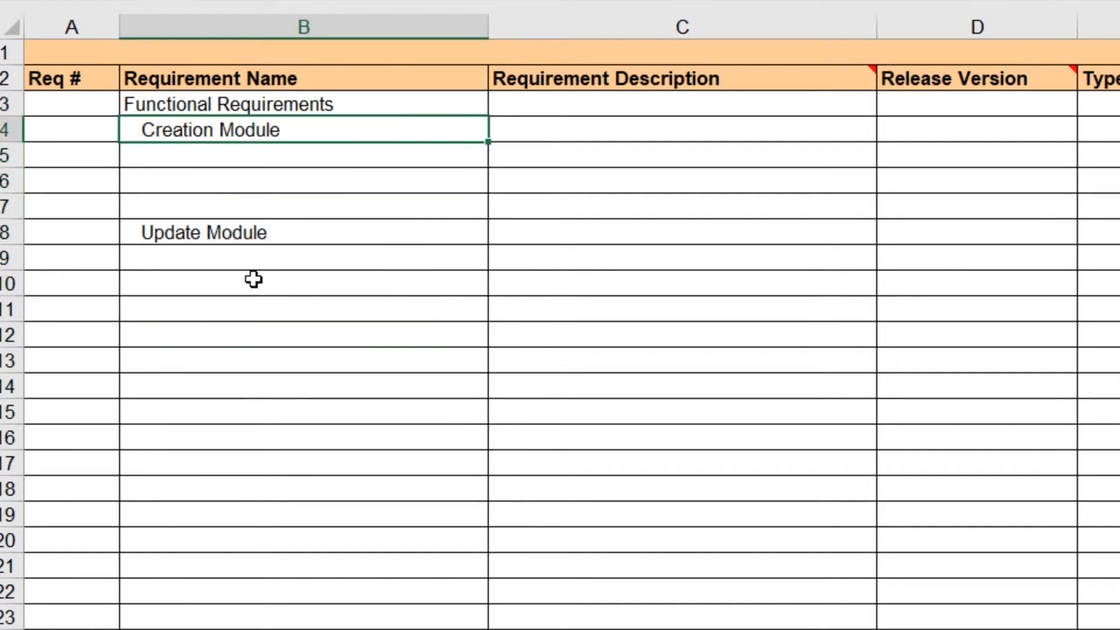
ctrl+click(245, 233)
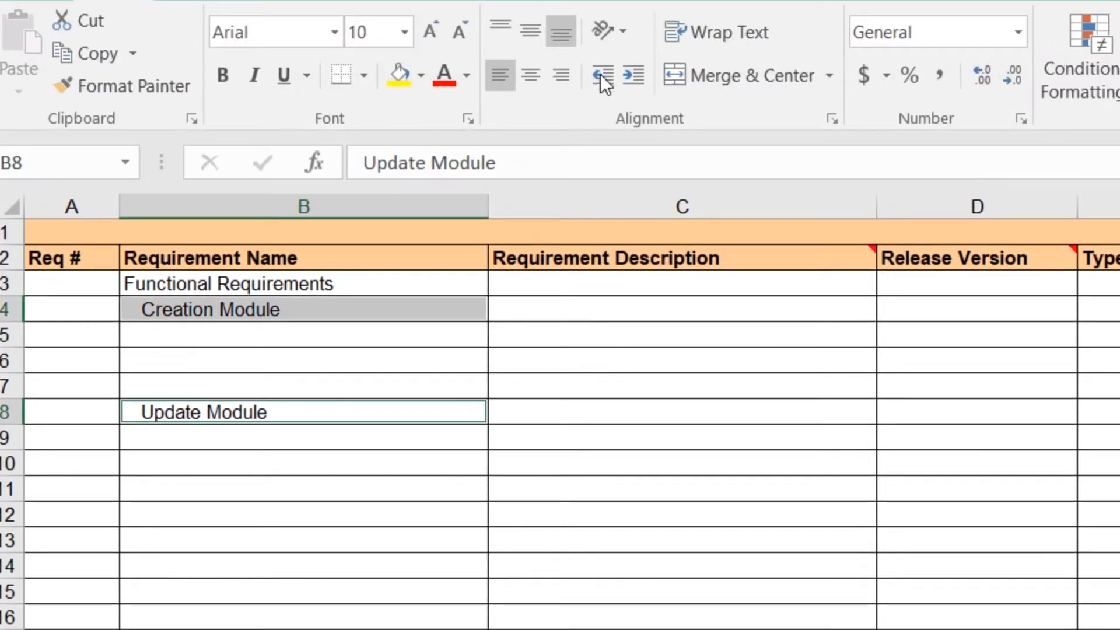
click(600, 75)
Enter "Feature 1", "Feature 2" and "Feature 3" in cells B5 to B7 beneath Creation Module
click(343, 326)
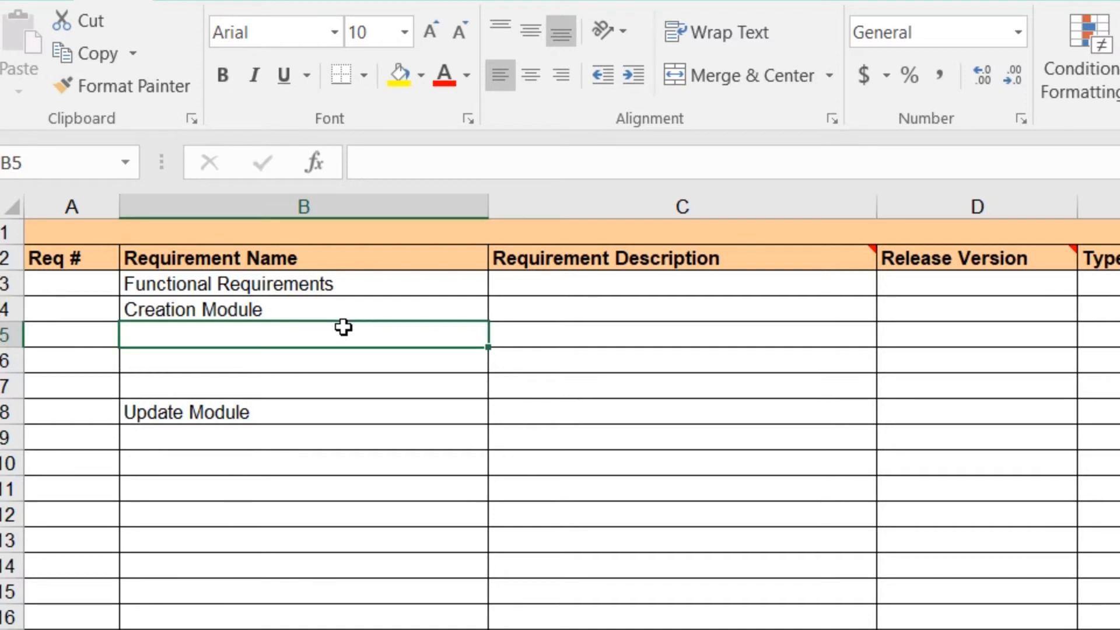
text(Frat)
key(BackSpace)
key(BackSpace)
key(BackSpace)
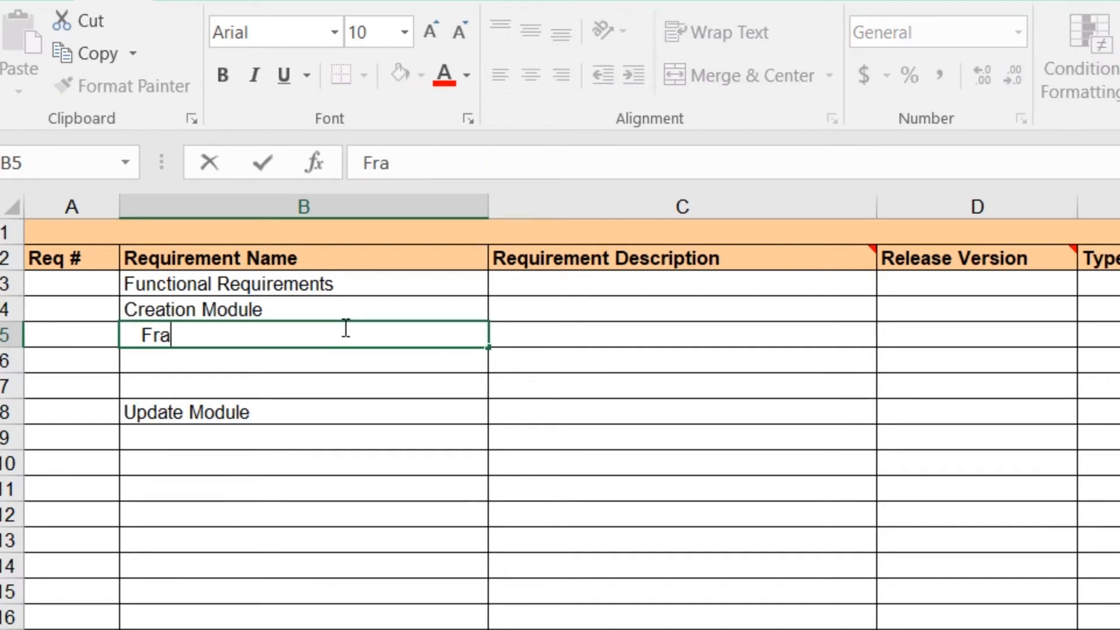
text(eature 1)
key(Return)
text(Feature )
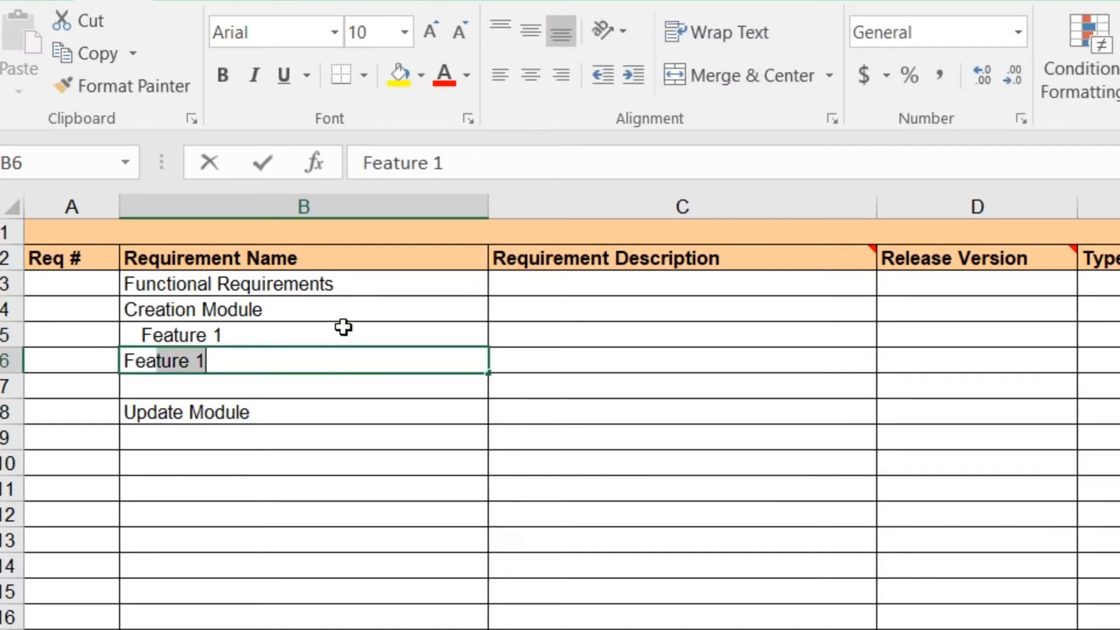
text(2)
key(Return)
text(Featur)
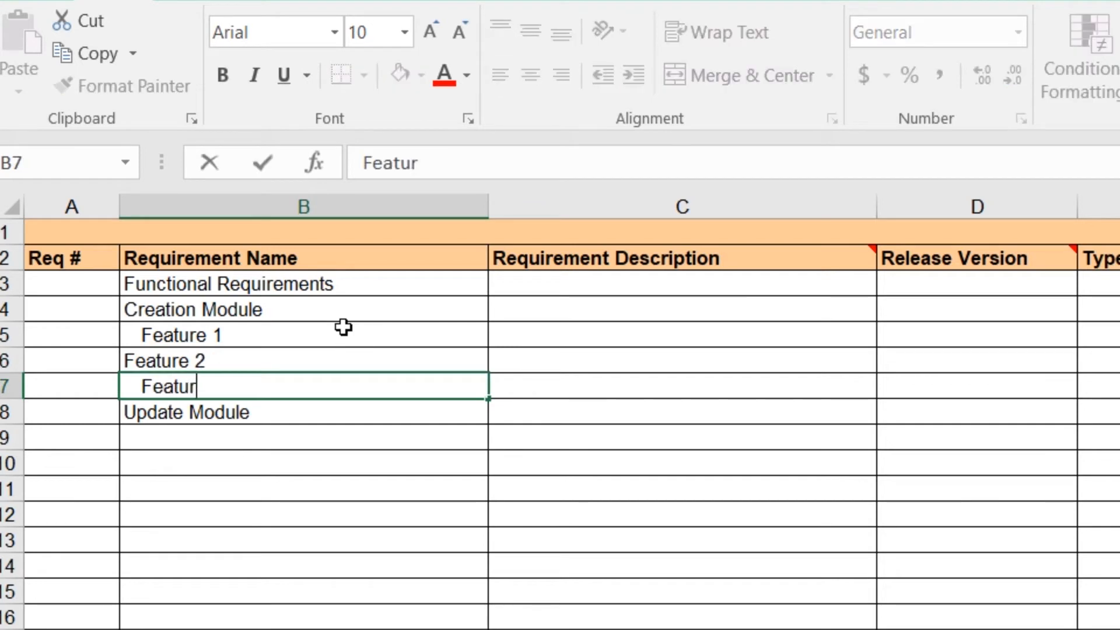
text(e 3)
key(Return)
Enter "Feature 4", "Feature 5" and "Feature 6" in cells B9 to B11 beneath Update Module
key(F2)
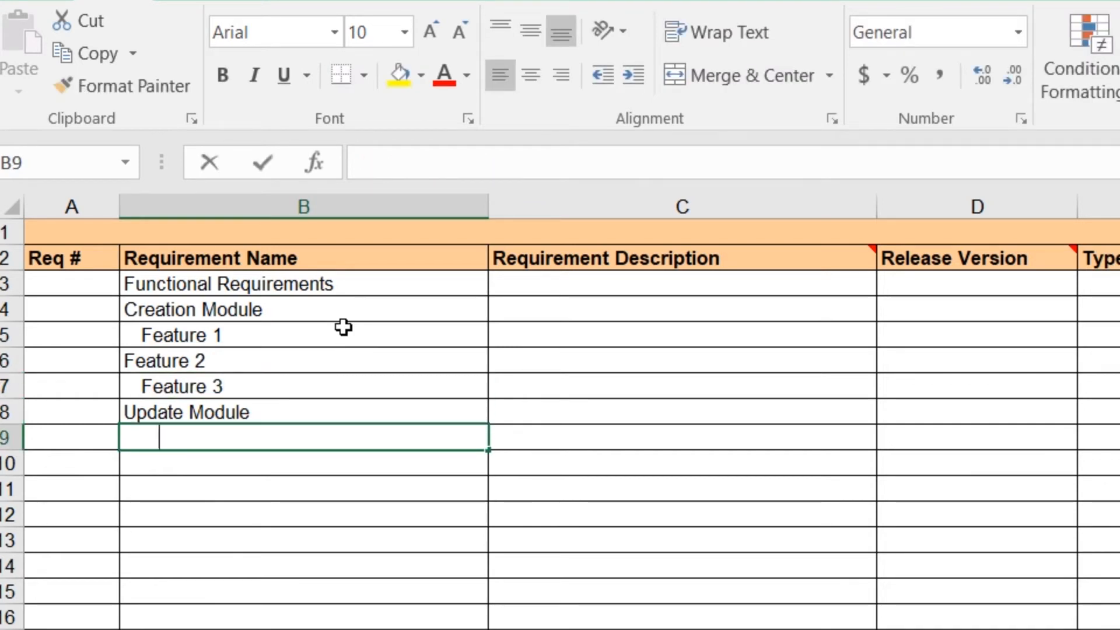
text(Feature 4)
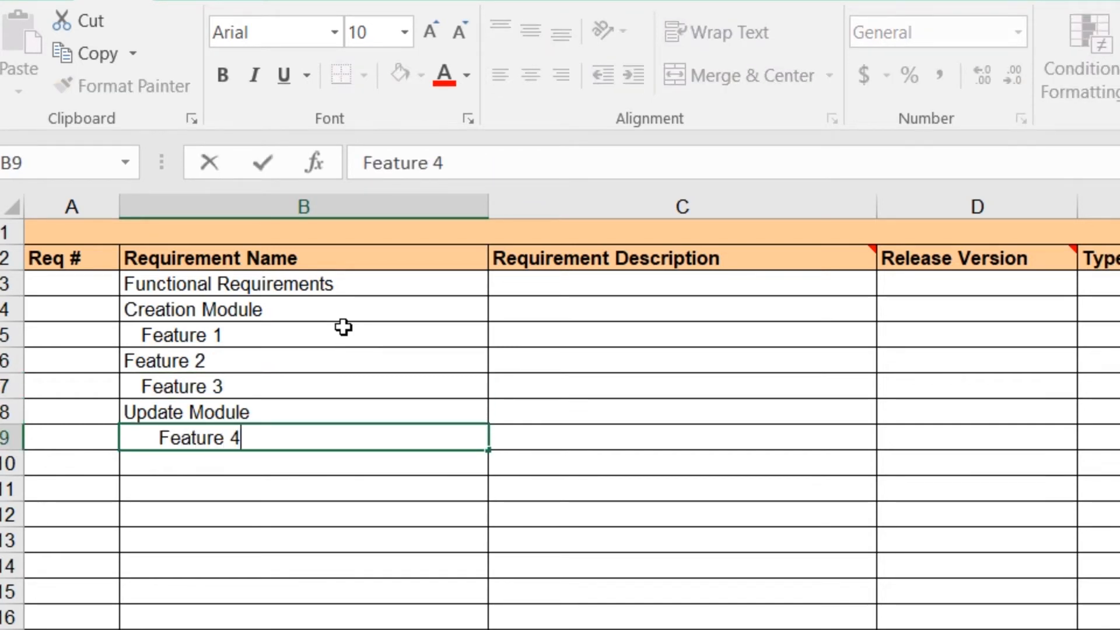
key(Return)
text(Feature 5)
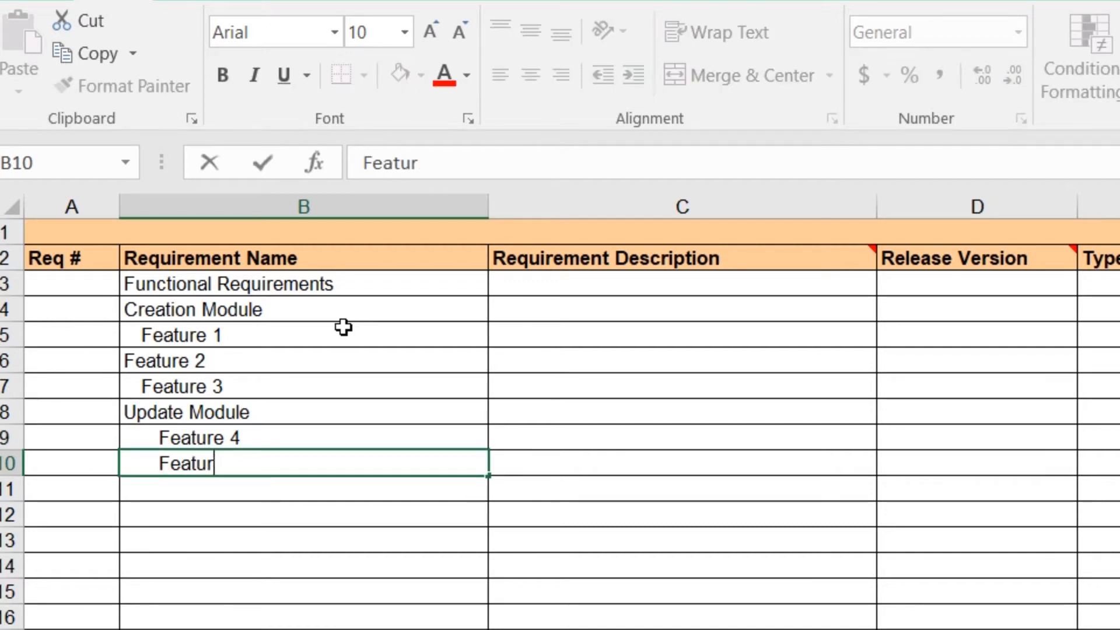
key(Return)
text(Fea)
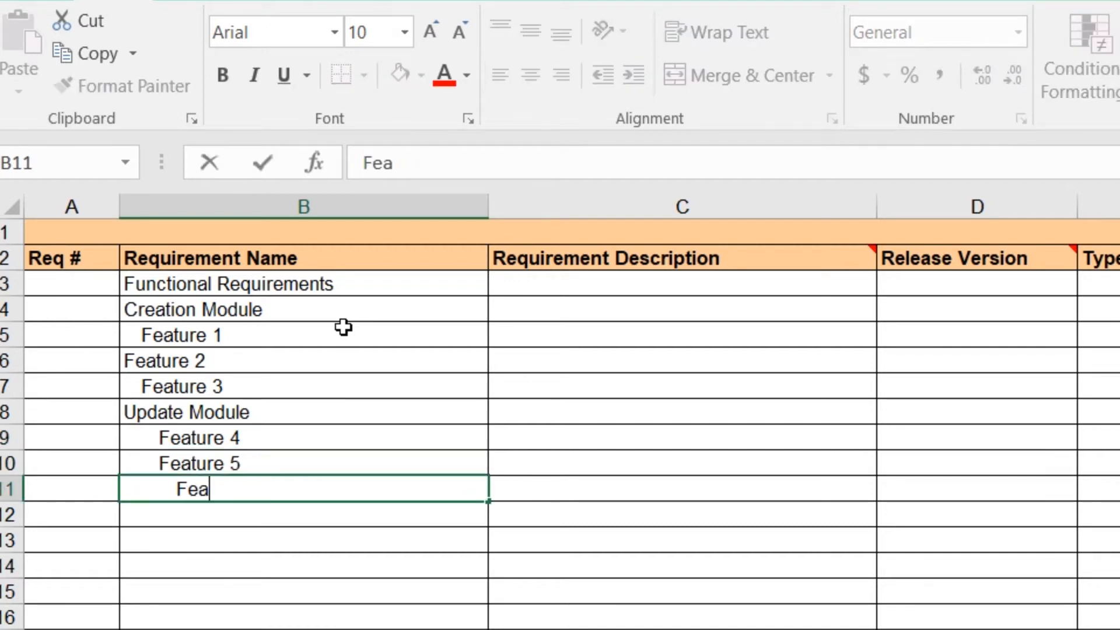
text(ture 6)
key(Return)
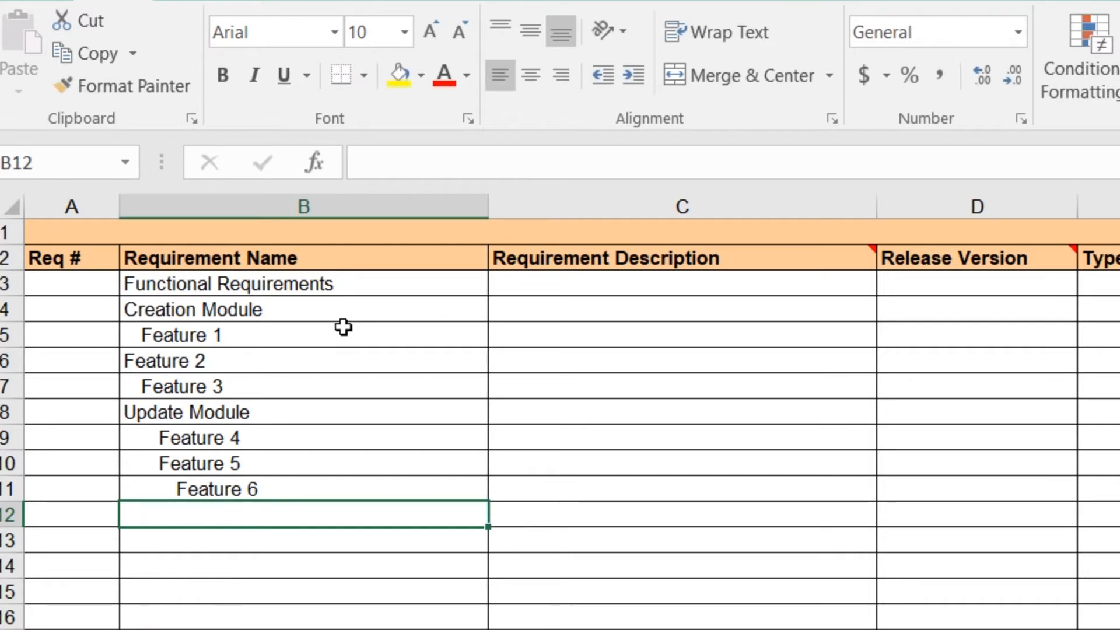
Remove the indent from Feature 1 in B5 and Feature 3 in B7
key(Up)
key(Up)
key(Up)
key(Up)
key(Up)
key(Up)
key(Up)
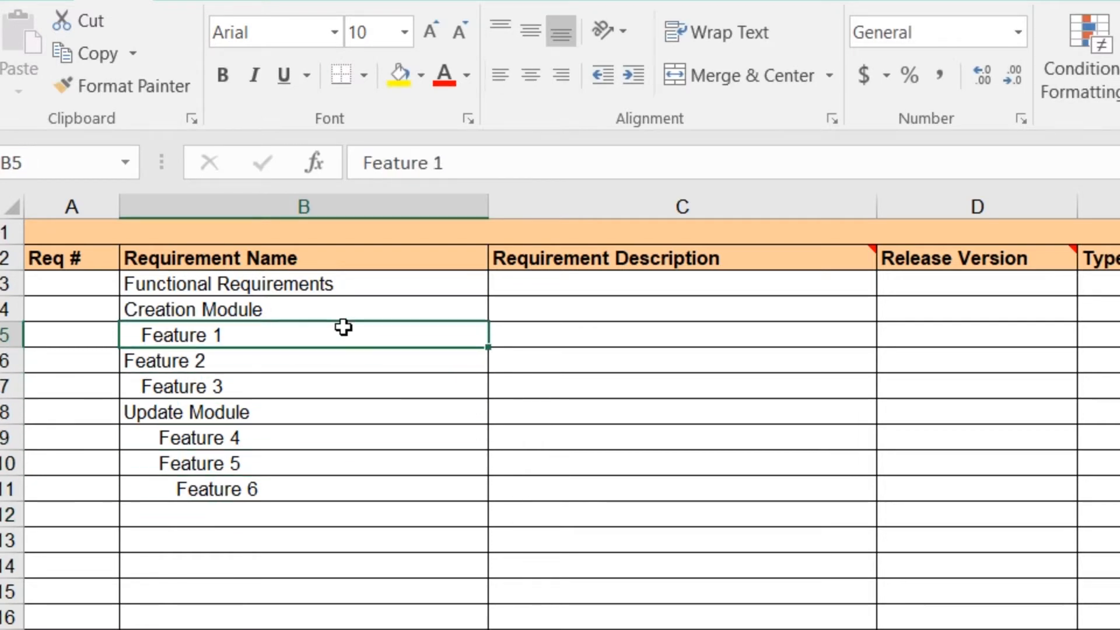
click(603, 75)
key(Down)
key(Down)
click(608, 82)
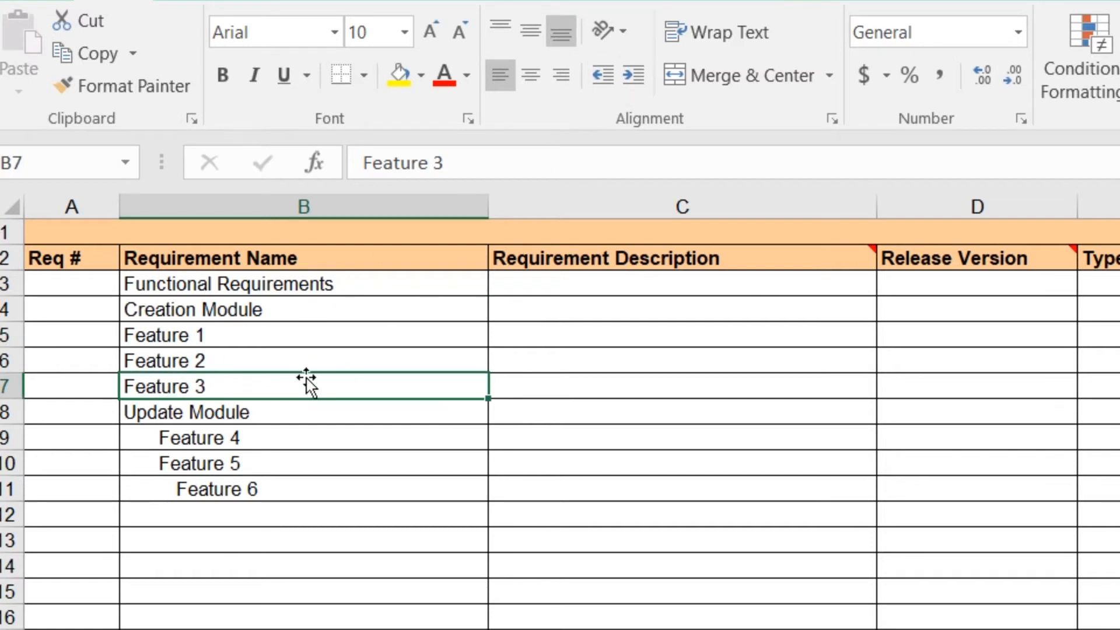
Remove all indentation from Feature 4, Feature 5 and Feature 6 in cells B9 to B11
drag(179, 435, 188, 489)
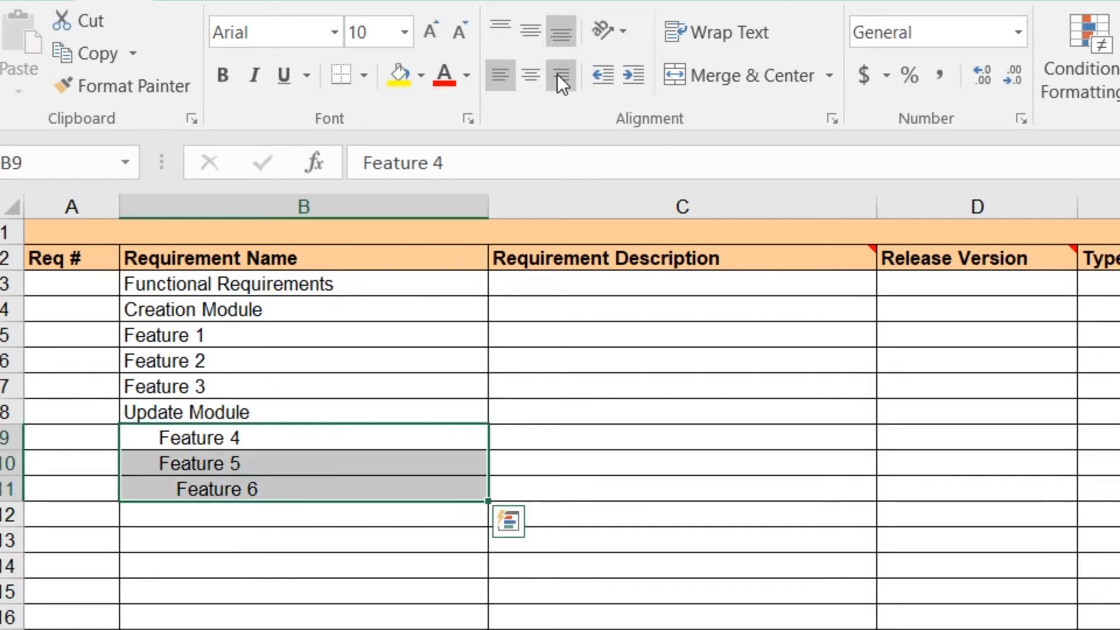
click(608, 75)
click(607, 75)
click(288, 489)
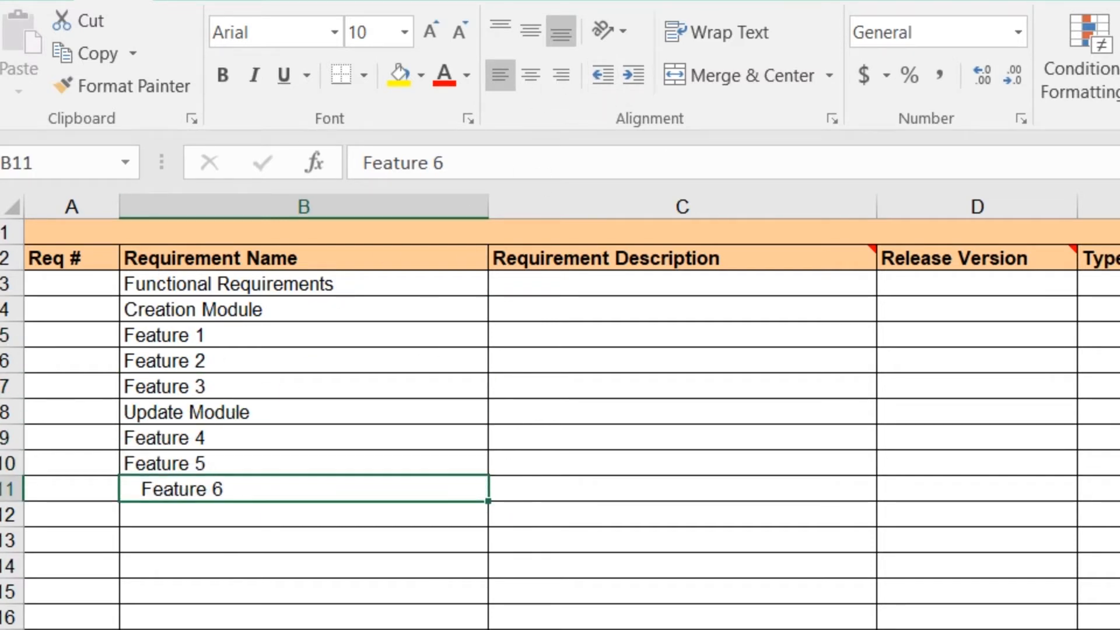
click(607, 78)
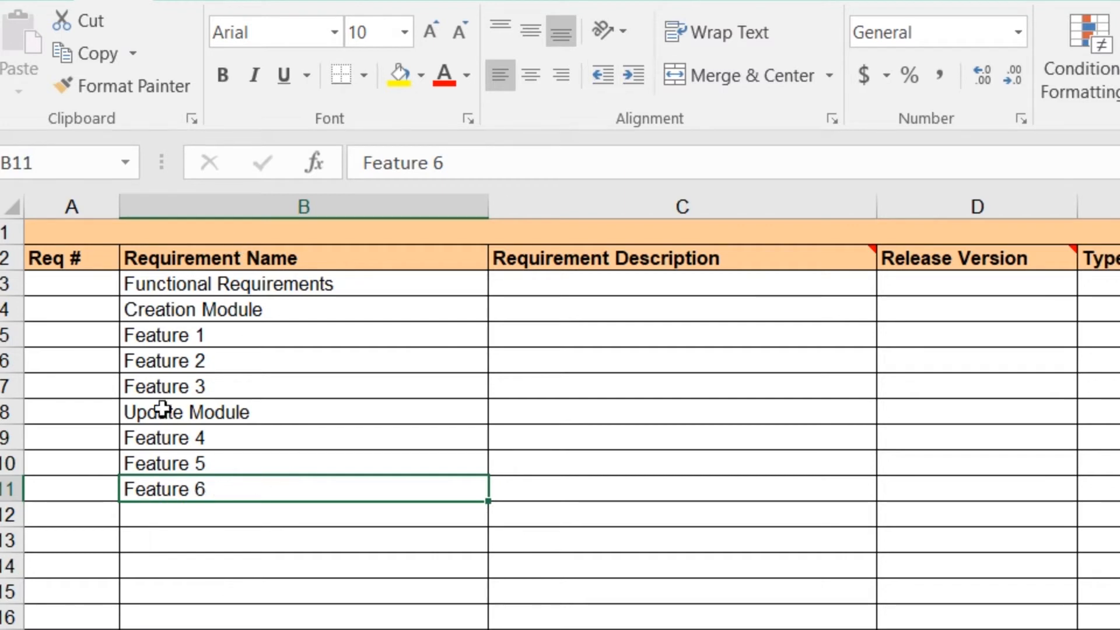
Indent B4:B11 one level beneath Functional Requirements, and the features in B5:B7 and B9:B11 one further level
drag(177, 315, 179, 490)
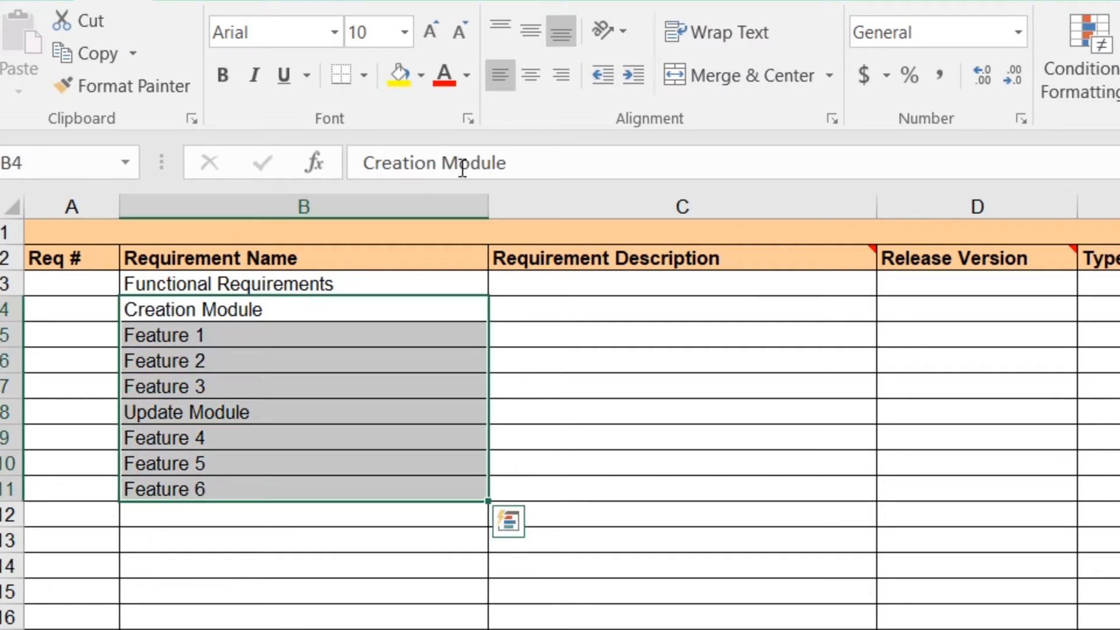
click(627, 76)
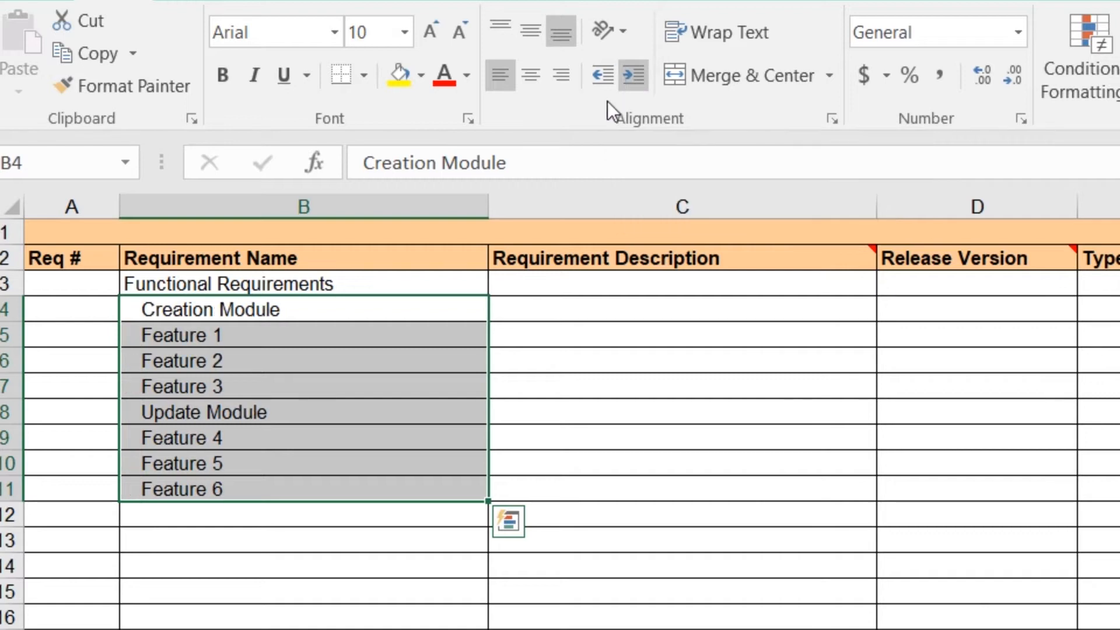
drag(180, 336, 200, 387)
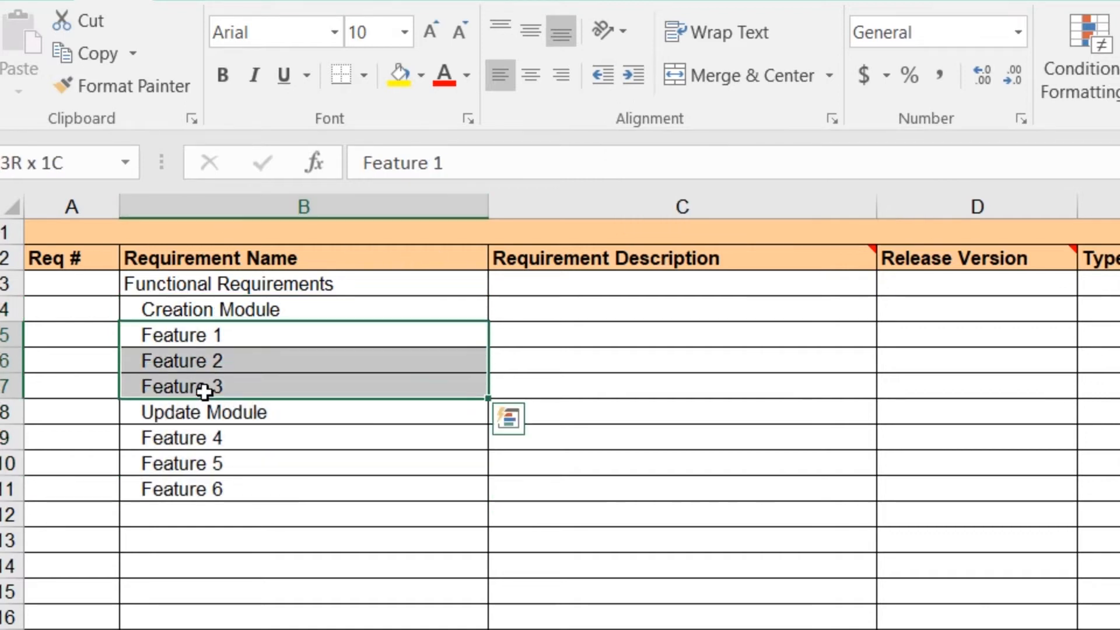
click(634, 76)
drag(312, 430, 306, 489)
click(634, 76)
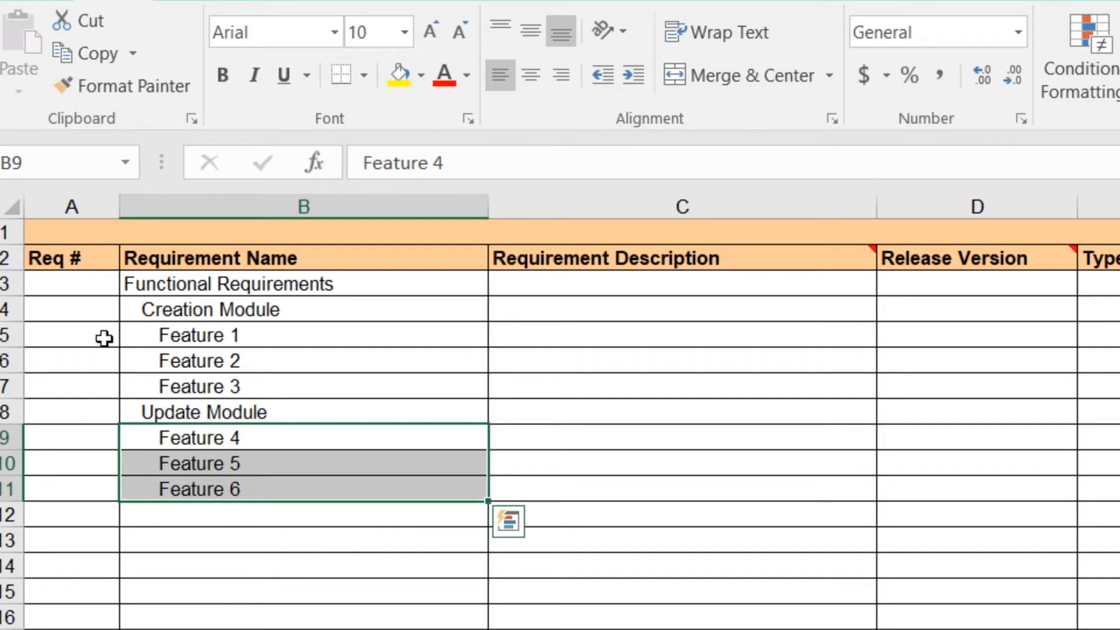
Read the note on the Release Version column header about the expected version number format
drag(85, 285, 84, 396)
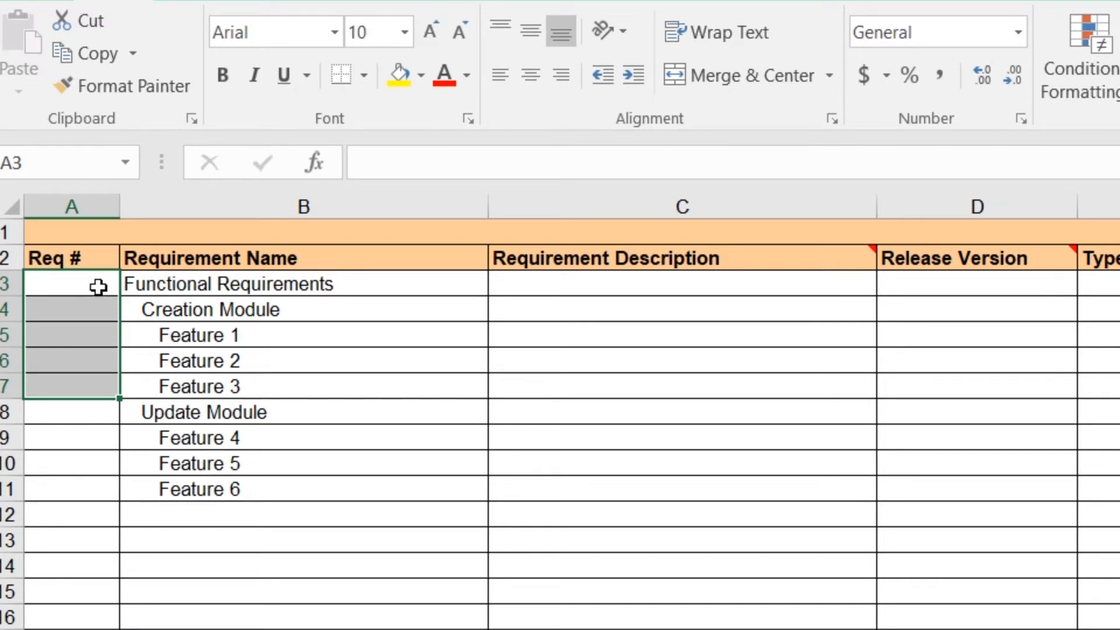
click(962, 329)
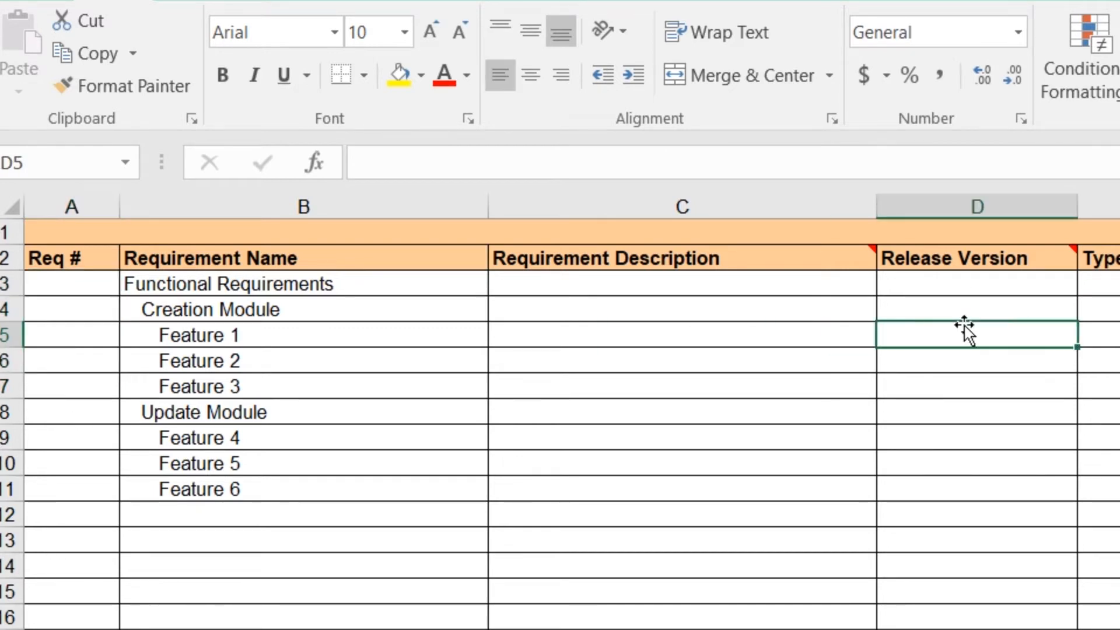
mouse_move(774, 256)
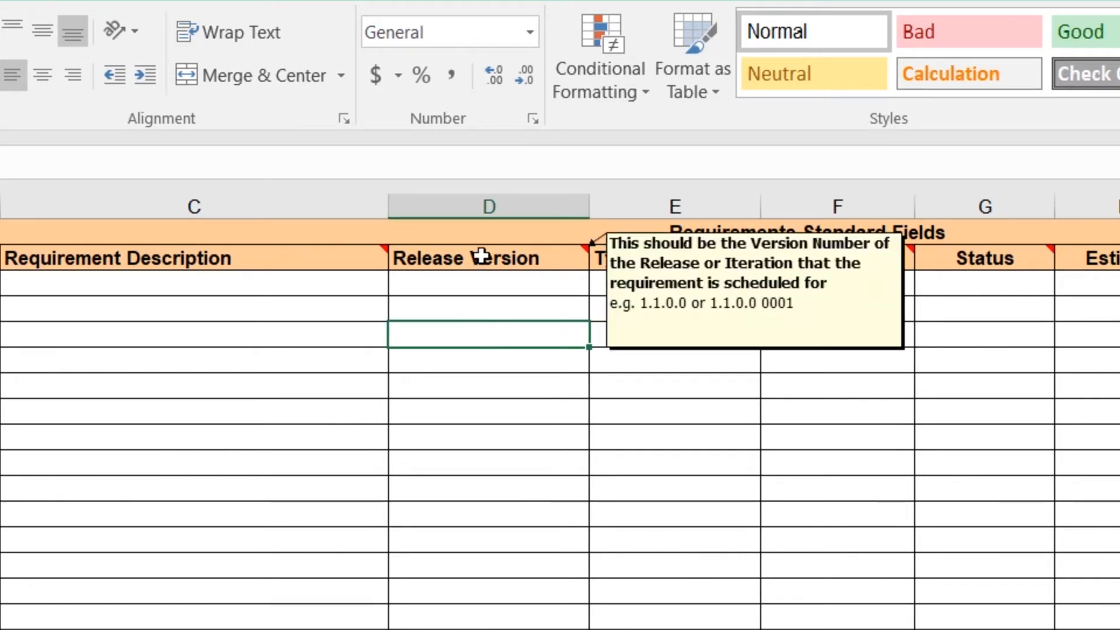
click(481, 256)
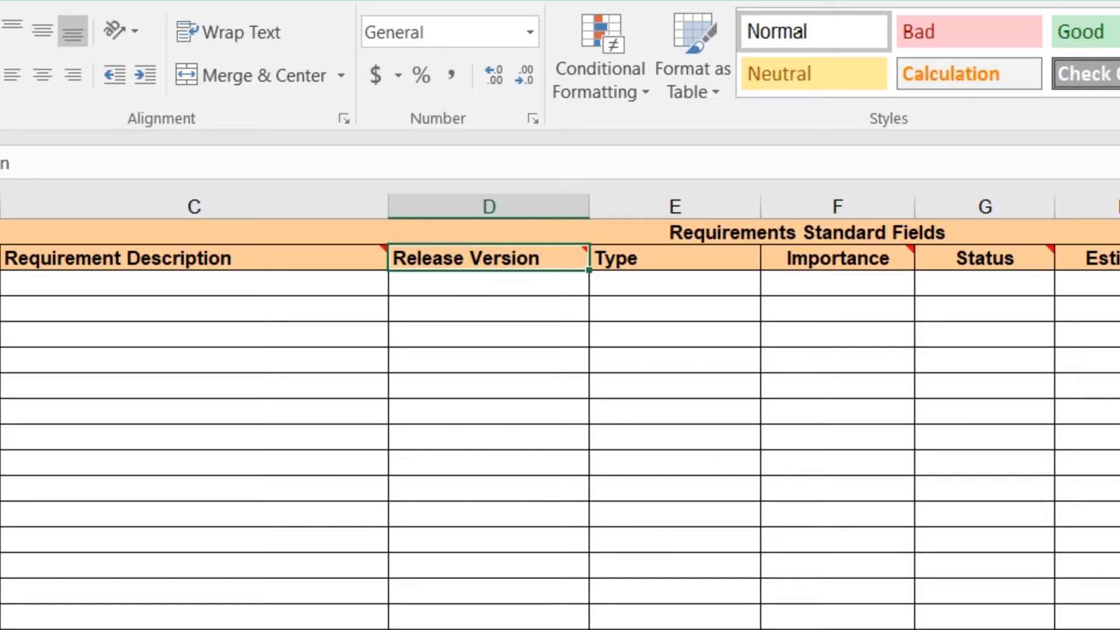
Switch to SpiraTeam in Firefox and open the release list of Sample Excel Import Project
click(162, 615)
click(221, 6)
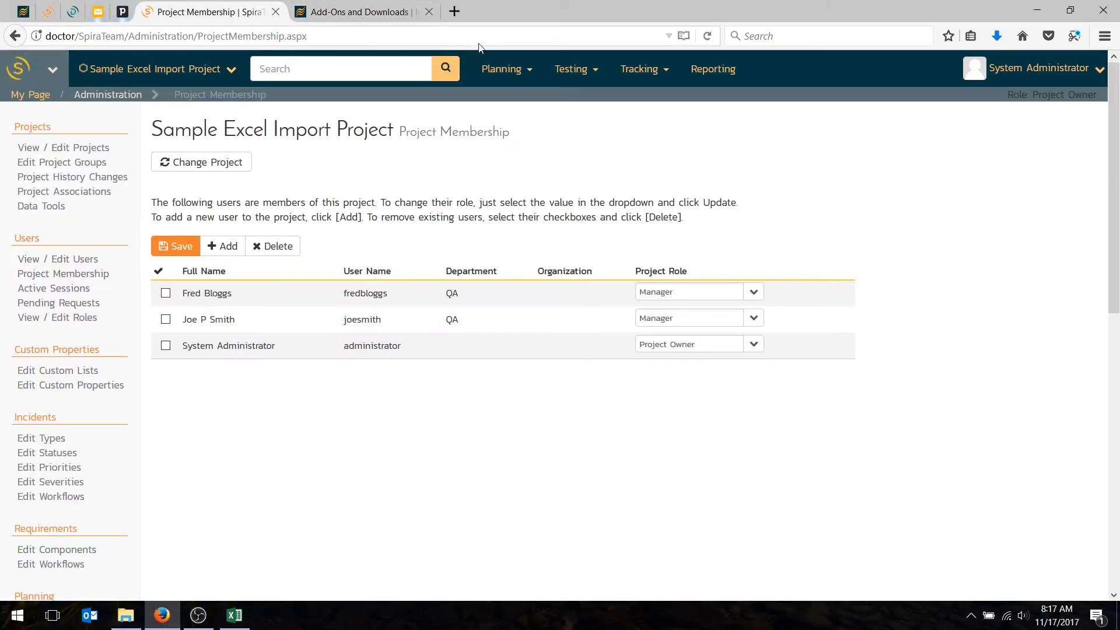
mouse_move(530, 71)
click(518, 135)
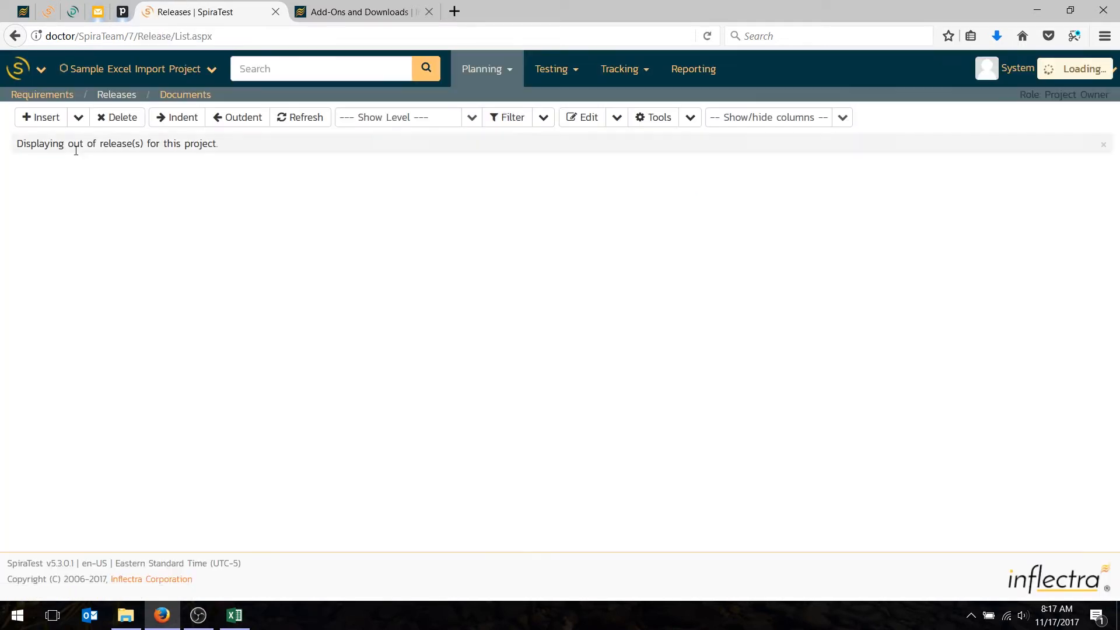
Insert two new releases in the project and name the first one "Release 1.0"
click(45, 118)
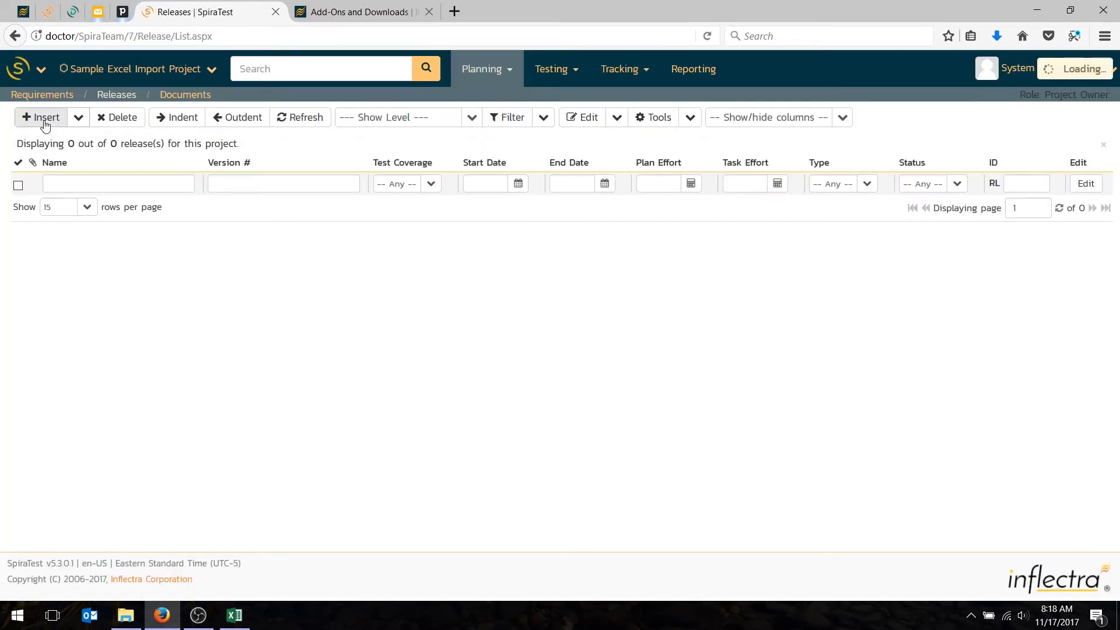
click(45, 126)
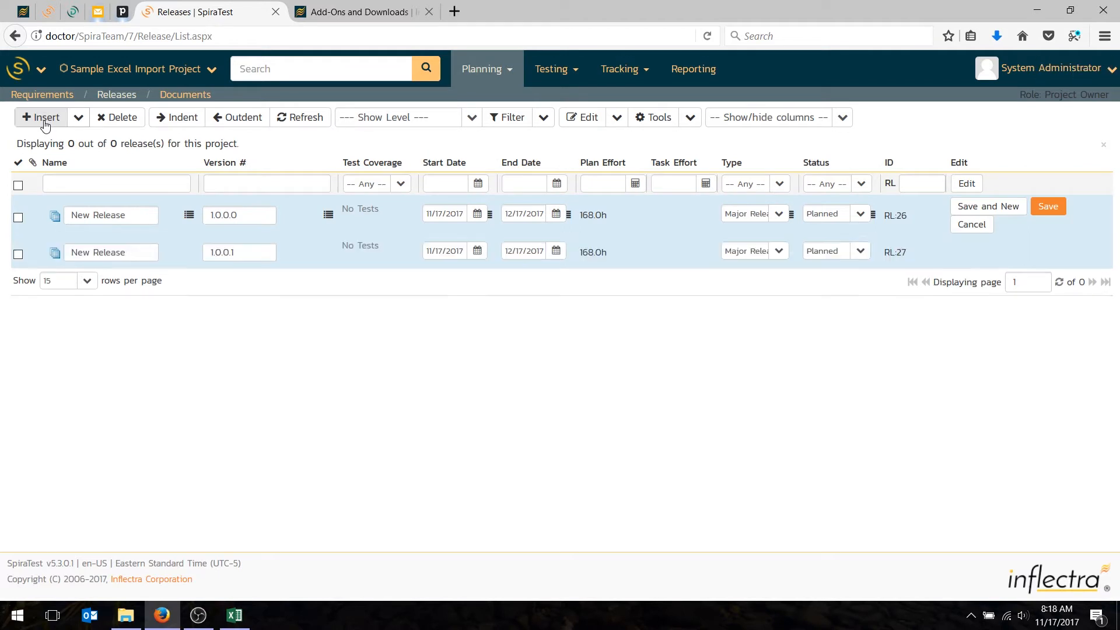
drag(126, 215, 2, 210)
text(Rel)
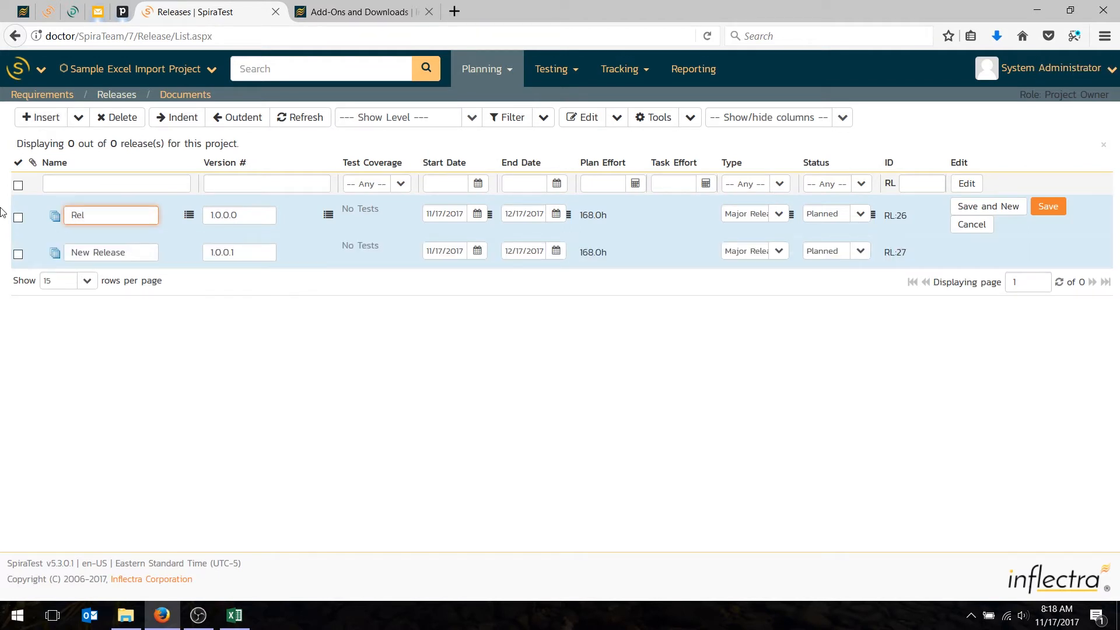
key(Tab)
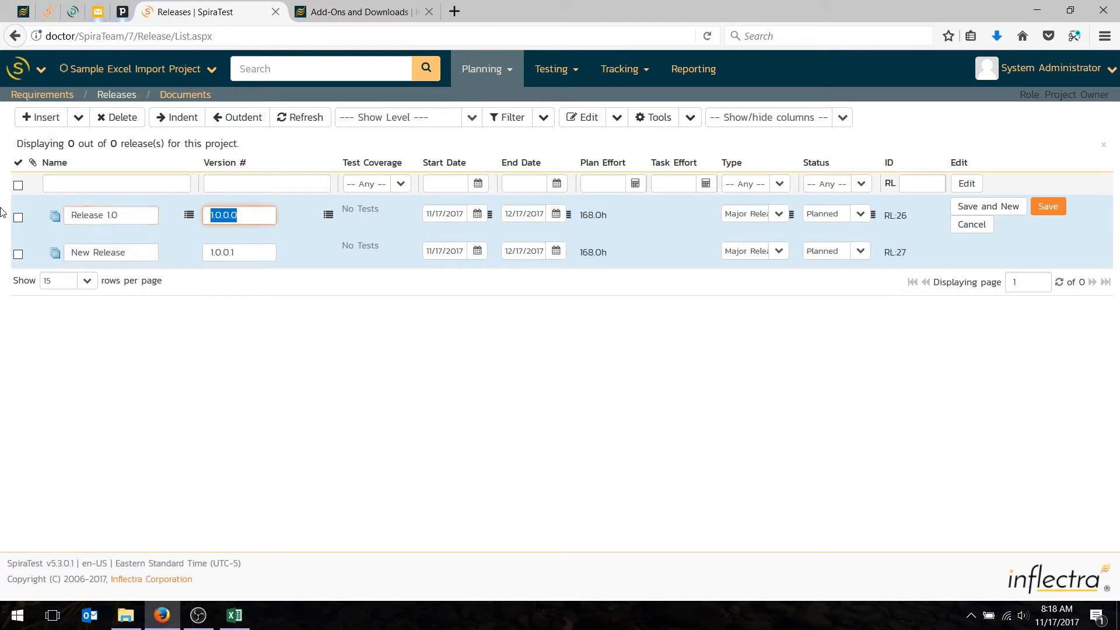
Name the second release "Release 2.0" with version number 2.0.0.0 and save both new releases
drag(121, 257, 2, 243)
text(Releas)
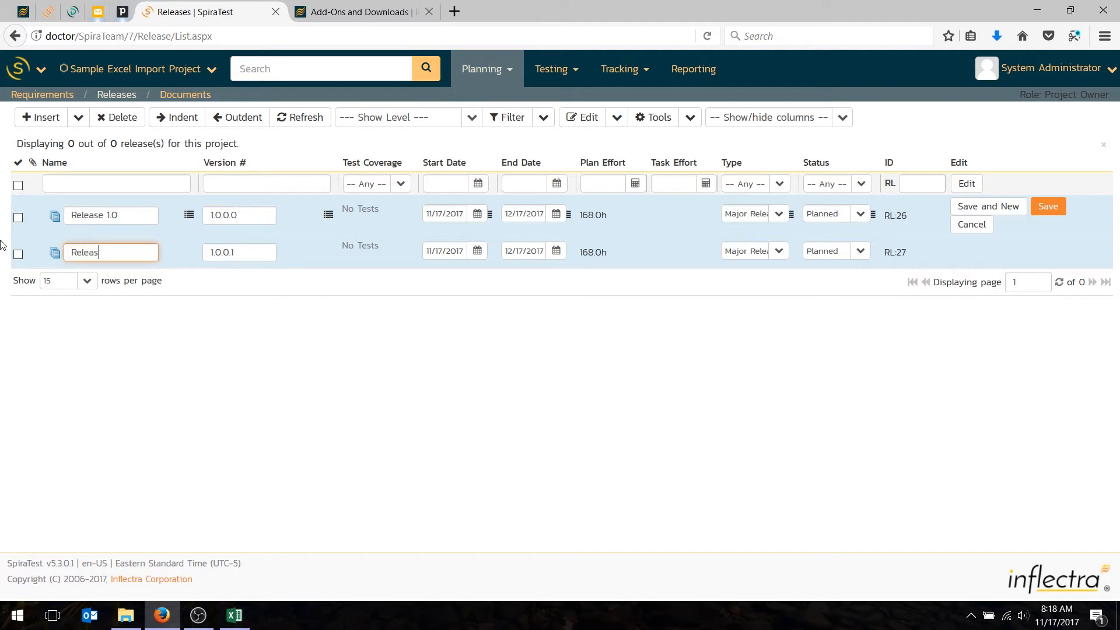
text(e 2.0)
key(Tab)
text(2.0)
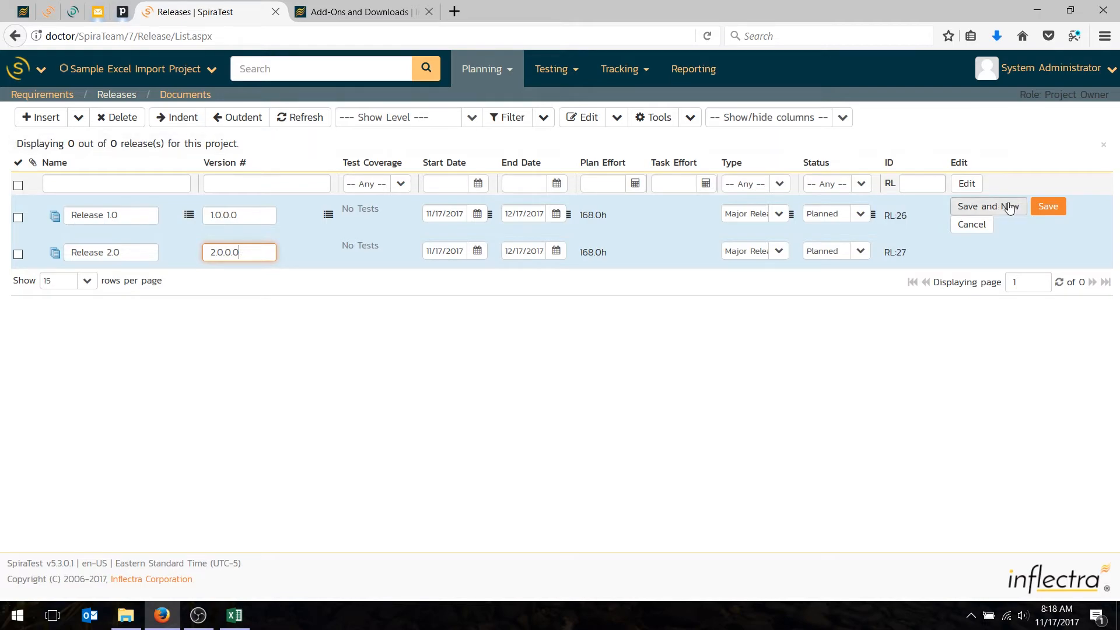
click(1048, 205)
Switch back to the Excel template and enter release version 1.0.0.0 for the Creation Module in D4
click(234, 614)
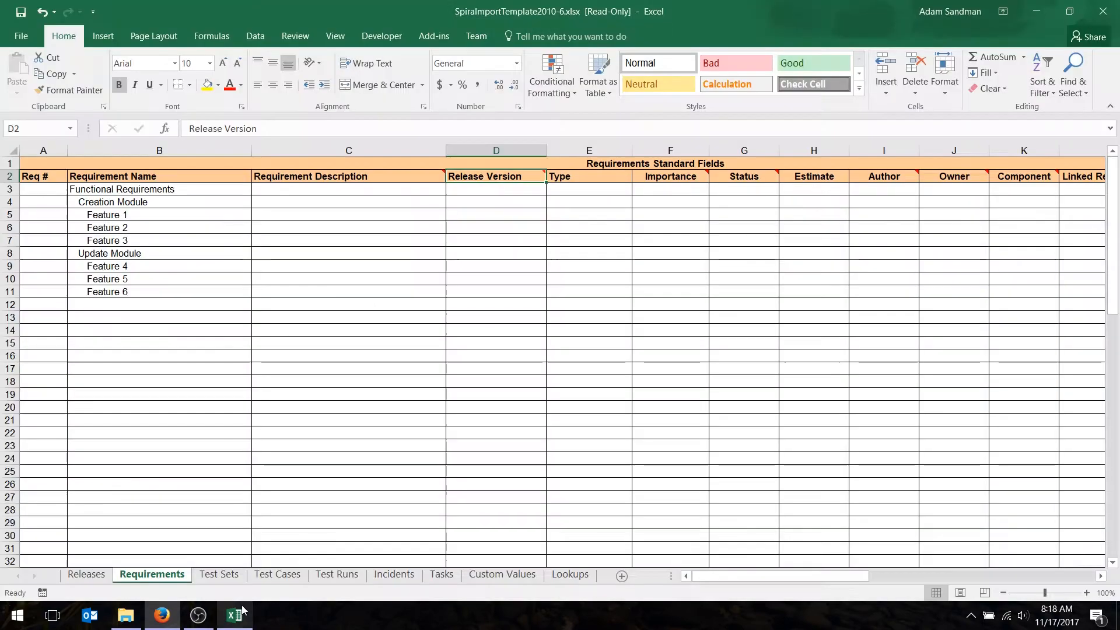
mouse_move(479, 181)
key(Down)
key(Down)
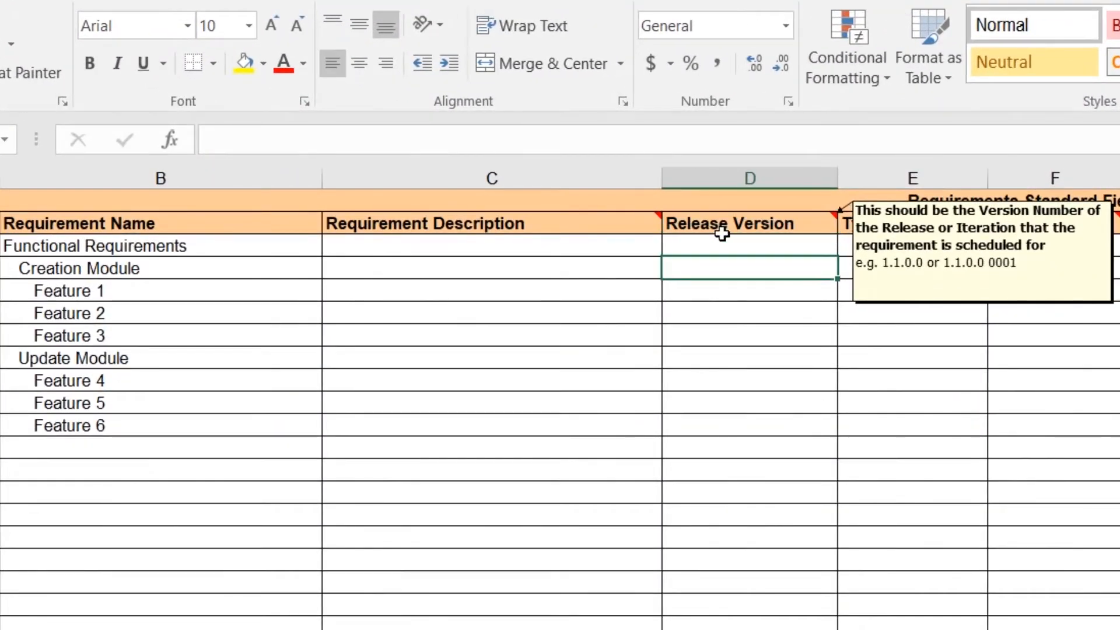
text(1.00)
key(BackSpace)
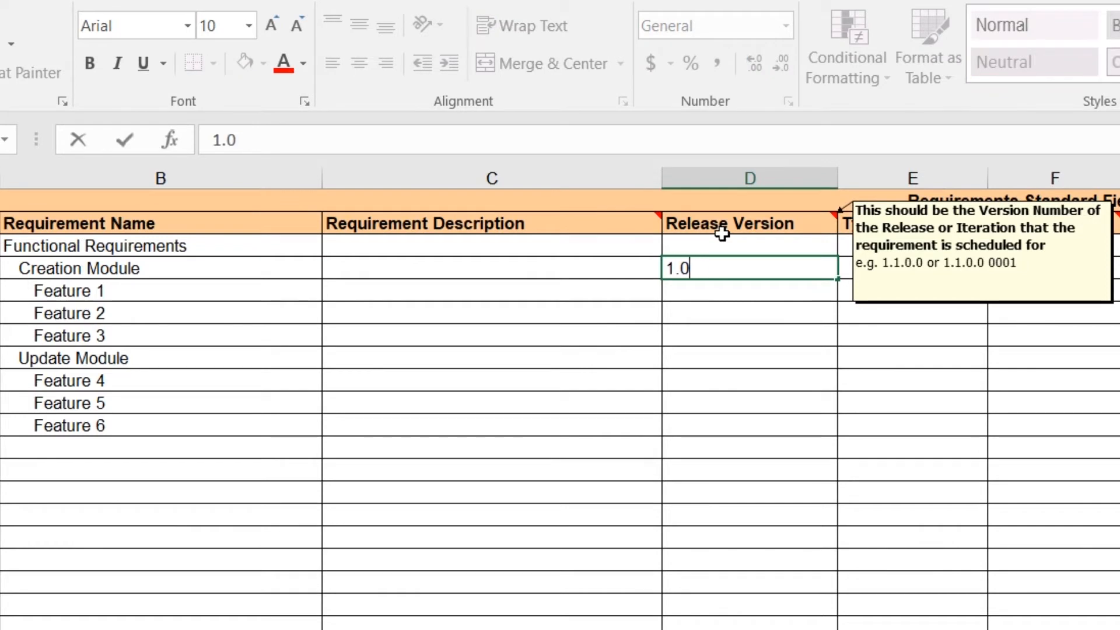
text(.0.0)
key(Return)
key(Up)
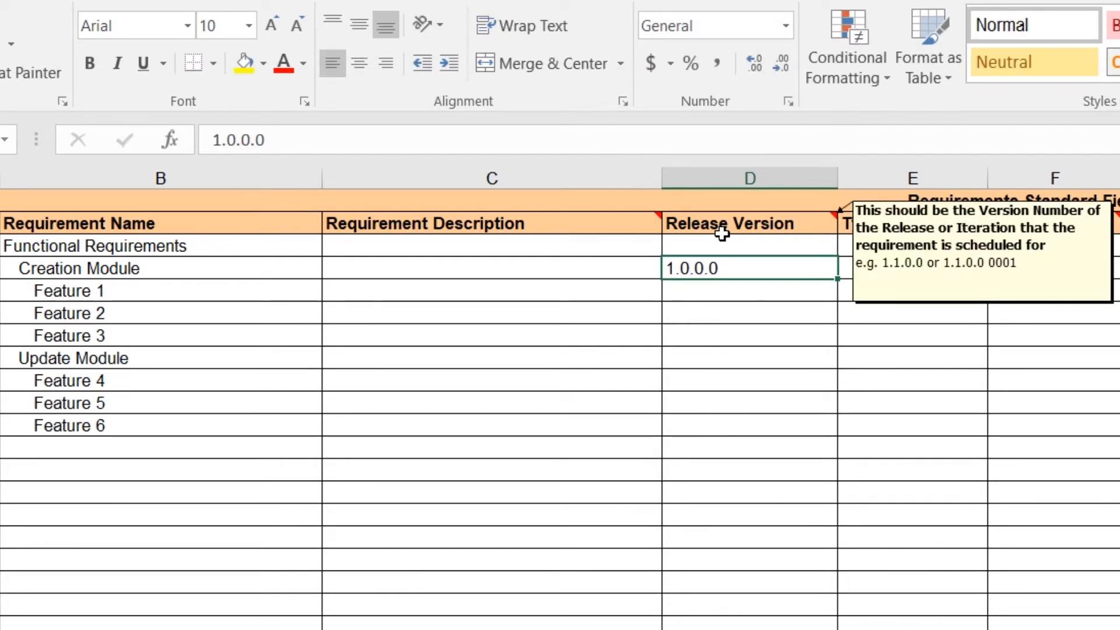
Copy the Creation Module's release version to Feature 1, Feature 2 and Feature 3 in D5:D7
key(ctrl+c)
key(Down)
key(ctrl+v)
key(Down)
key(ctrl+v)
key(Down)
key(ctrl+v)
Enter release version 2.0.0.0 for the Update Module in D8 and fill it down to Feature 5 in D10
key(Down)
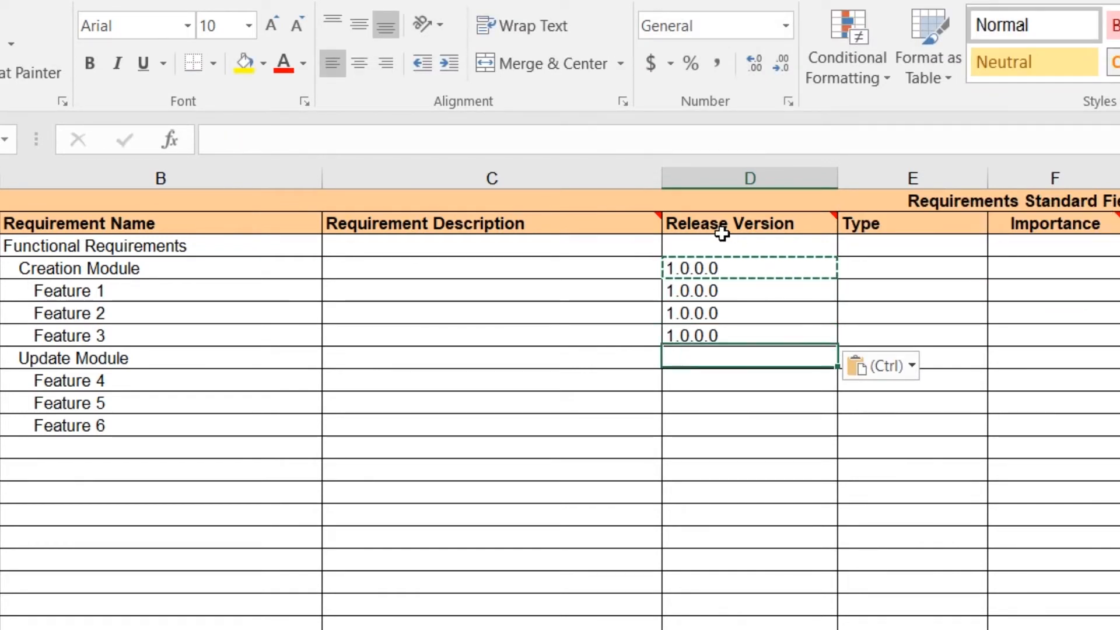
text(2.0.)
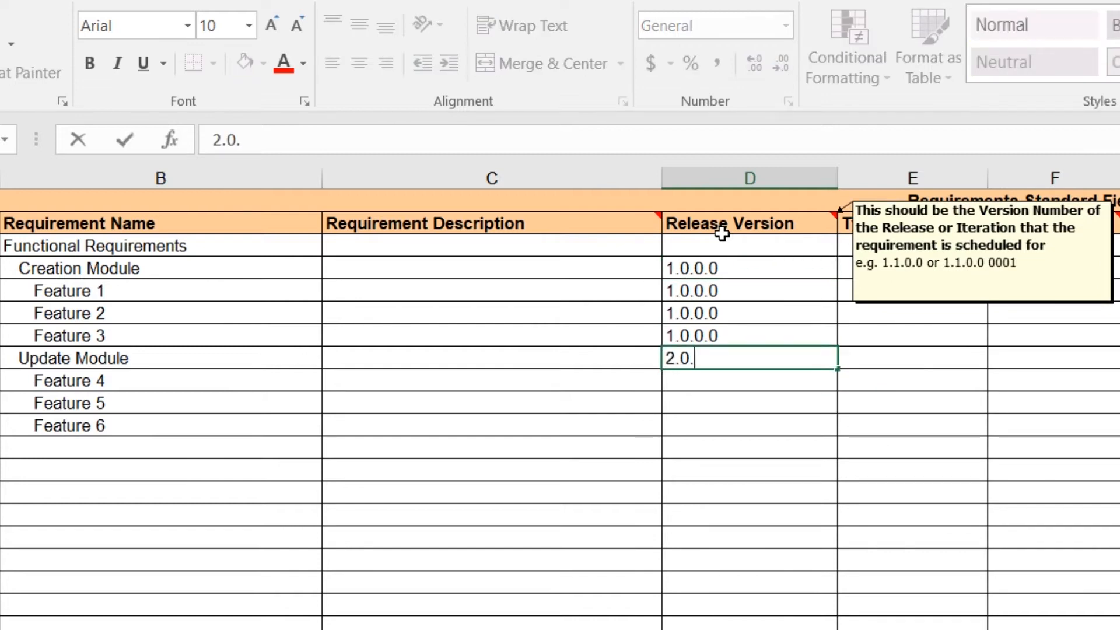
key(Return)
key(Up)
key(shift+Down)
key(shift+Down)
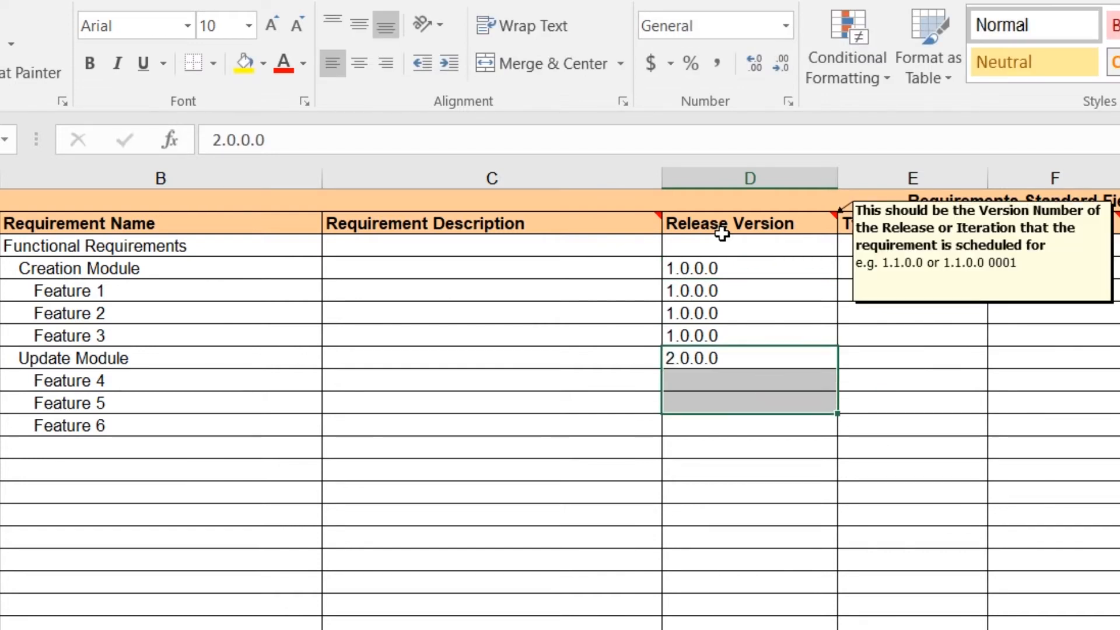
key(ctrl+d)
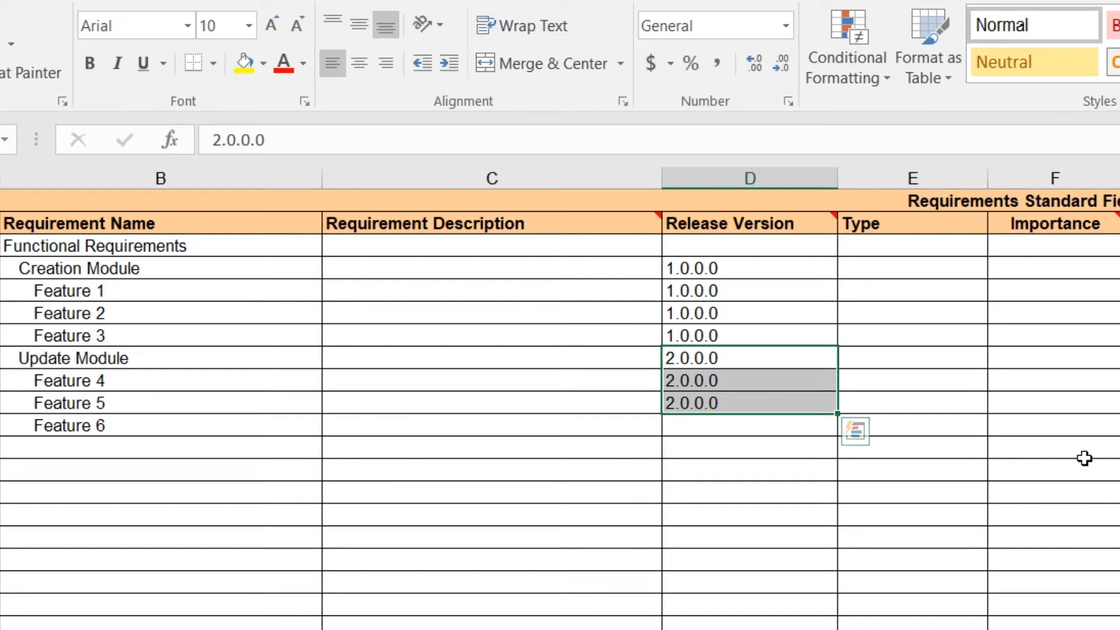
click(890, 266)
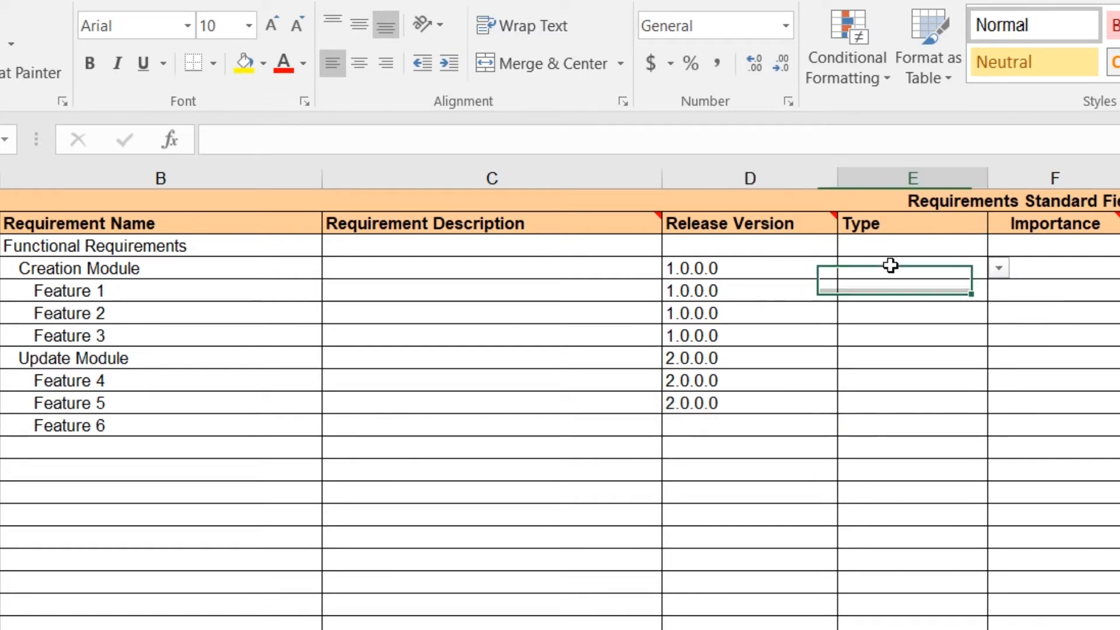
click(999, 269)
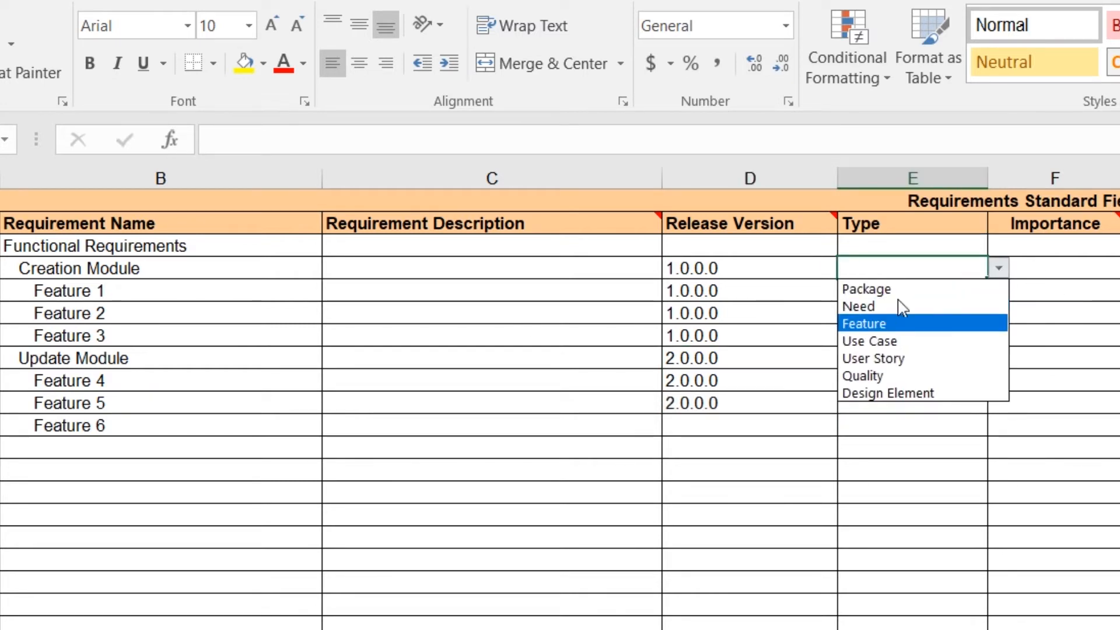
click(903, 249)
click(999, 245)
click(878, 284)
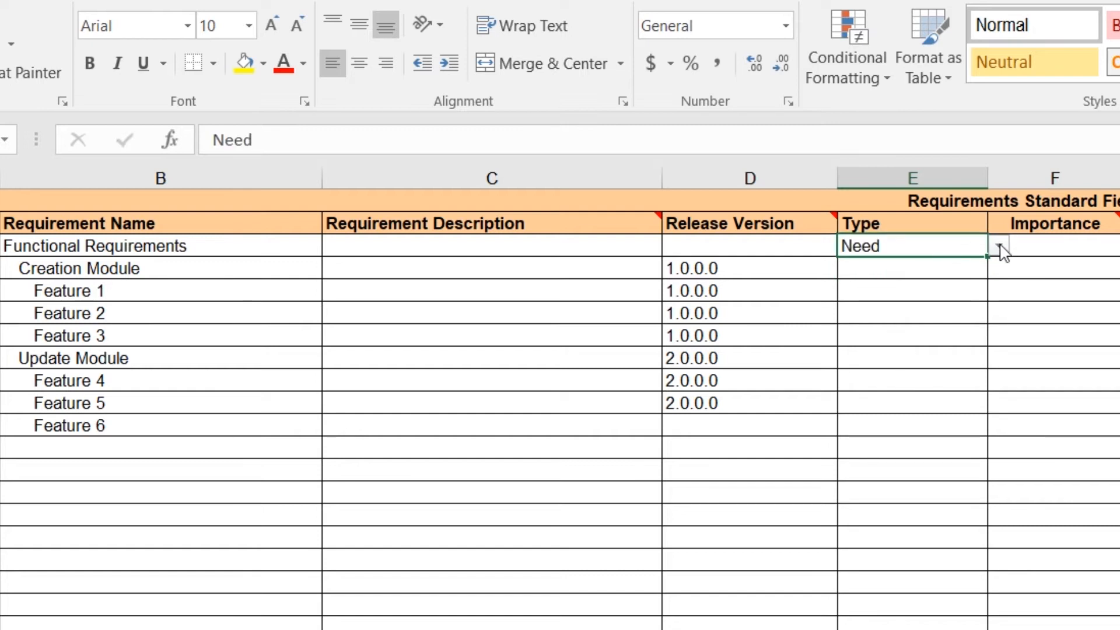
Set the Type of Functional Requirements in E3 to Feature and fill it down through E11
click(999, 247)
click(923, 301)
shift+click(897, 405)
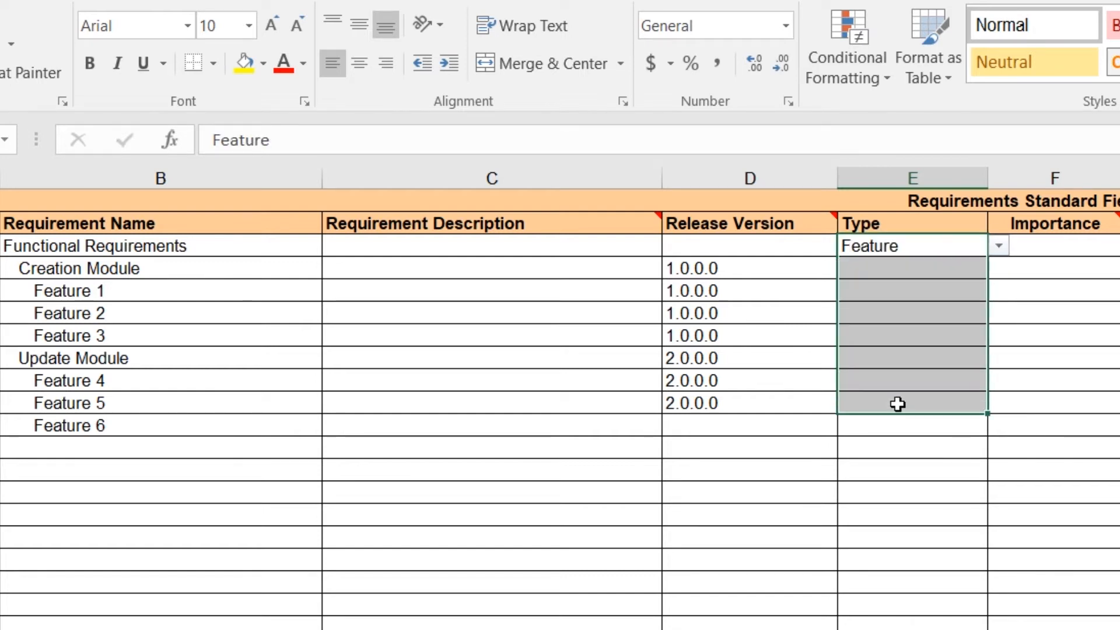
key(ctrl+d)
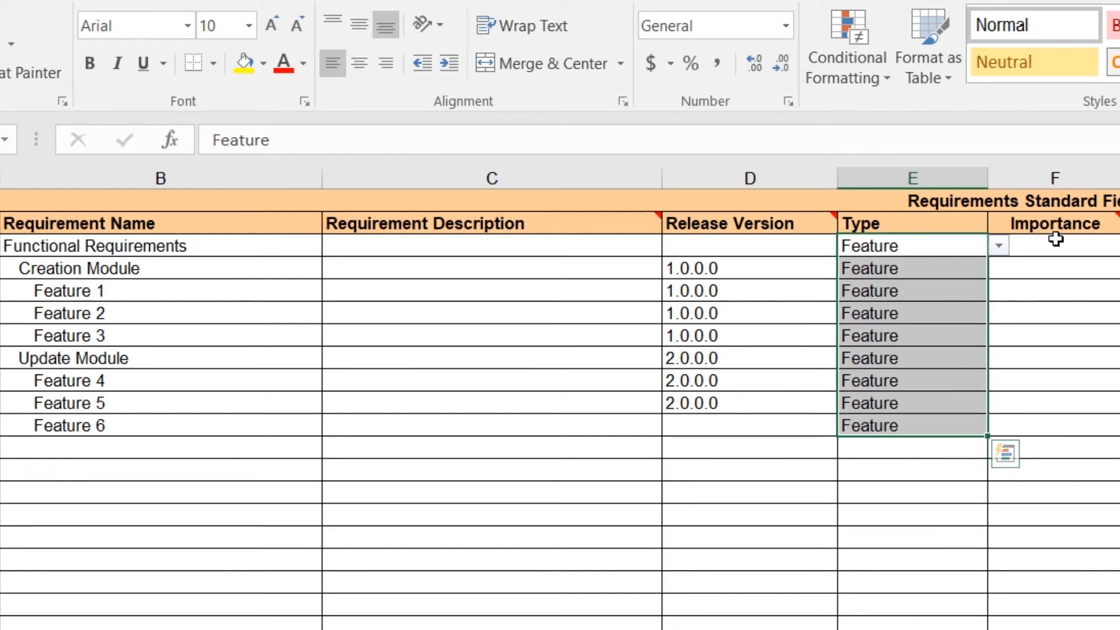
Set the Importance of the Creation Module in F4 to 2 - High and of Feature 2 in F6 to 3 - Medium
click(1056, 266)
click(693, 269)
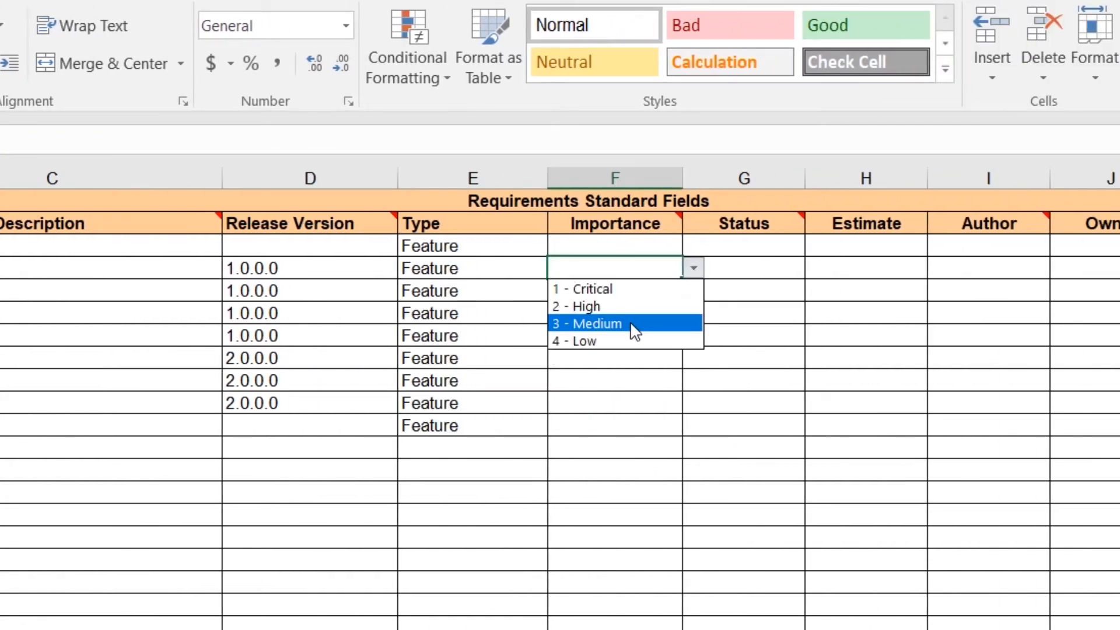
click(624, 306)
click(662, 313)
click(694, 315)
click(615, 369)
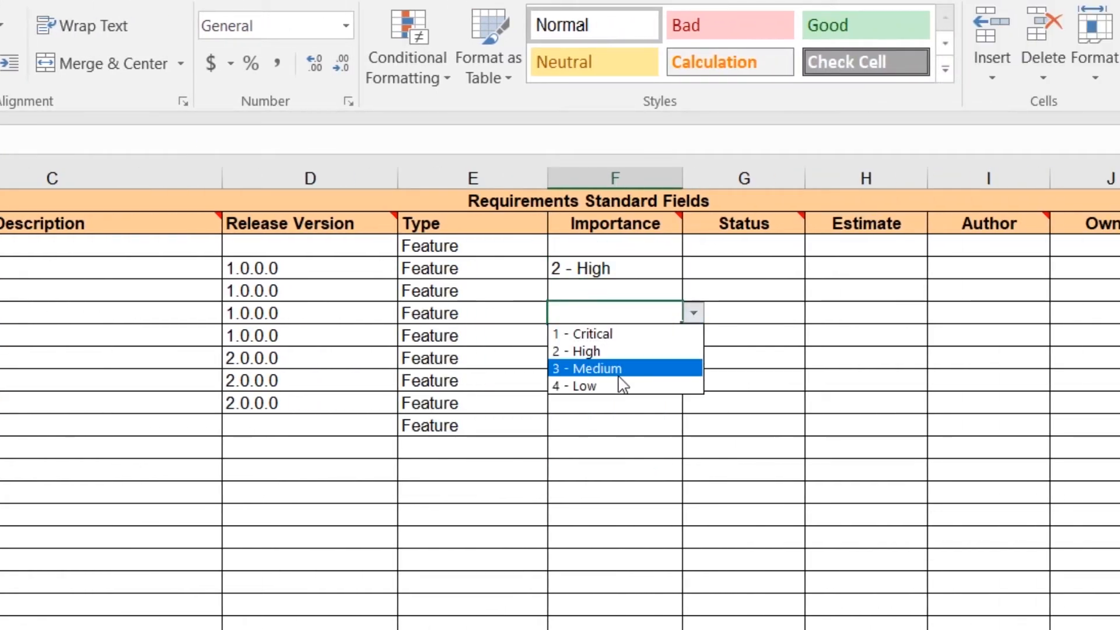
Set the Importance of Feature 5 in F10 to 1 - Critical and of Feature 6 in F11 to 4 - Low
click(618, 401)
click(694, 403)
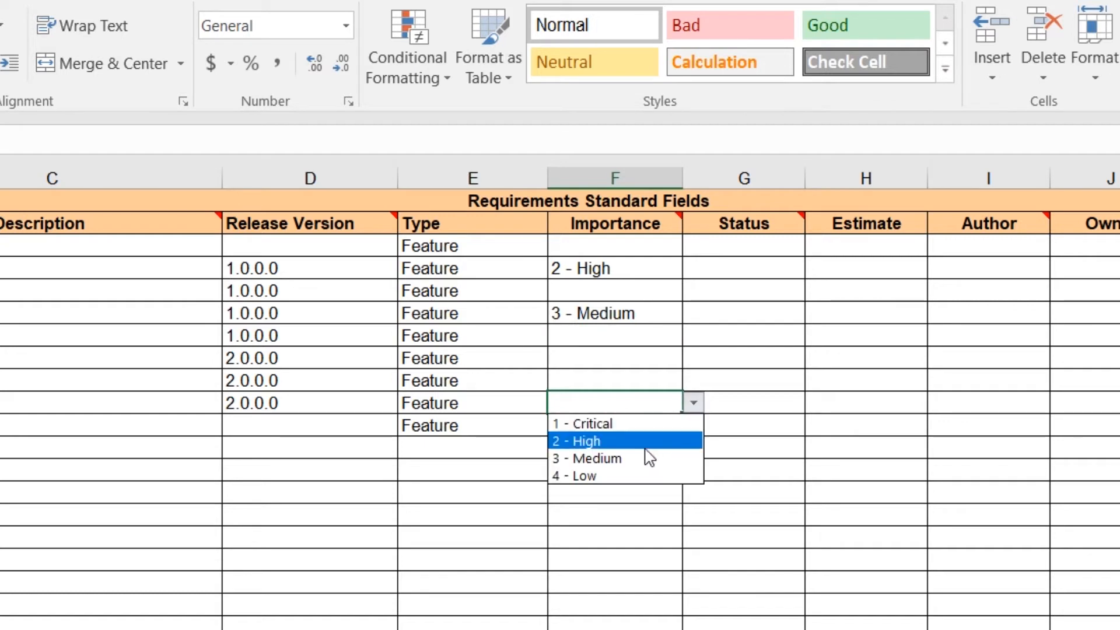
click(610, 426)
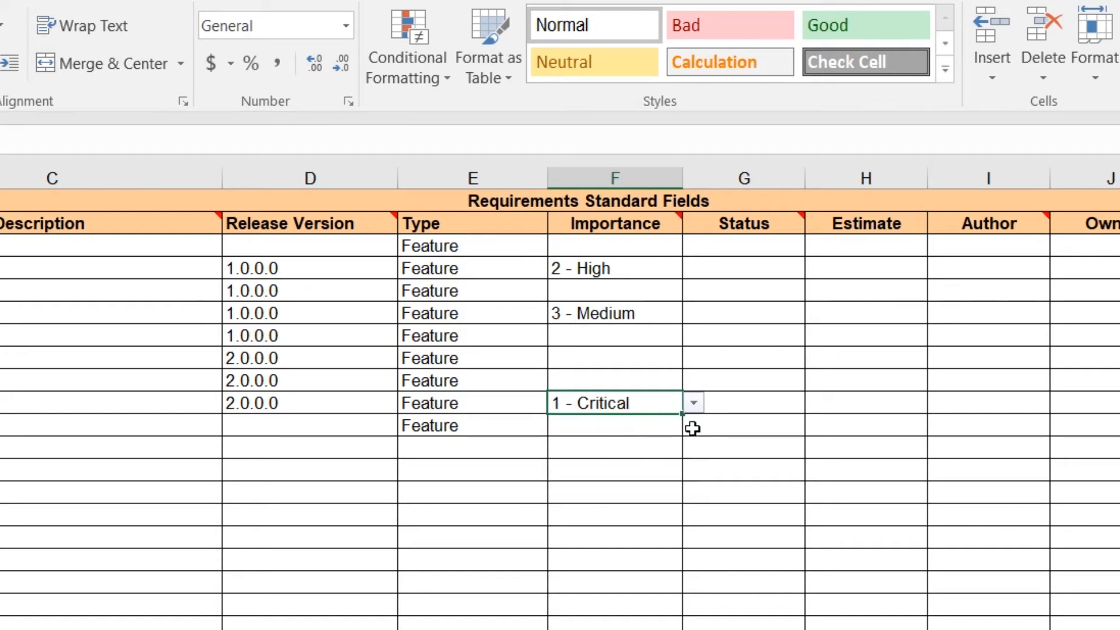
click(658, 425)
click(694, 425)
click(641, 498)
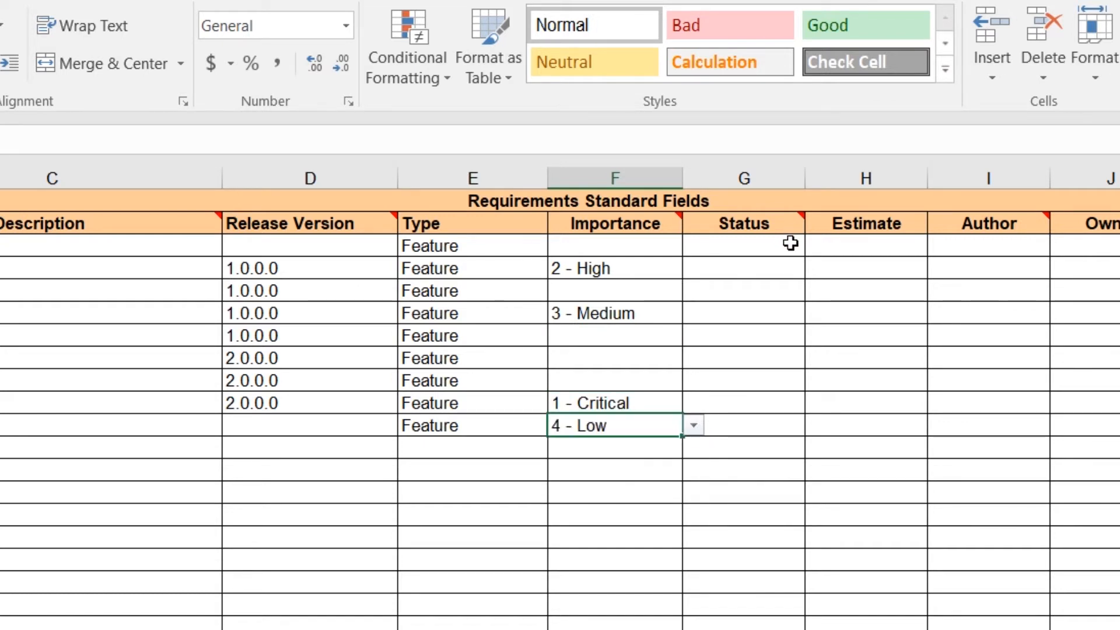
Set the Status in G3 to Requested and fill it down to all requirements through G11
click(789, 245)
click(815, 246)
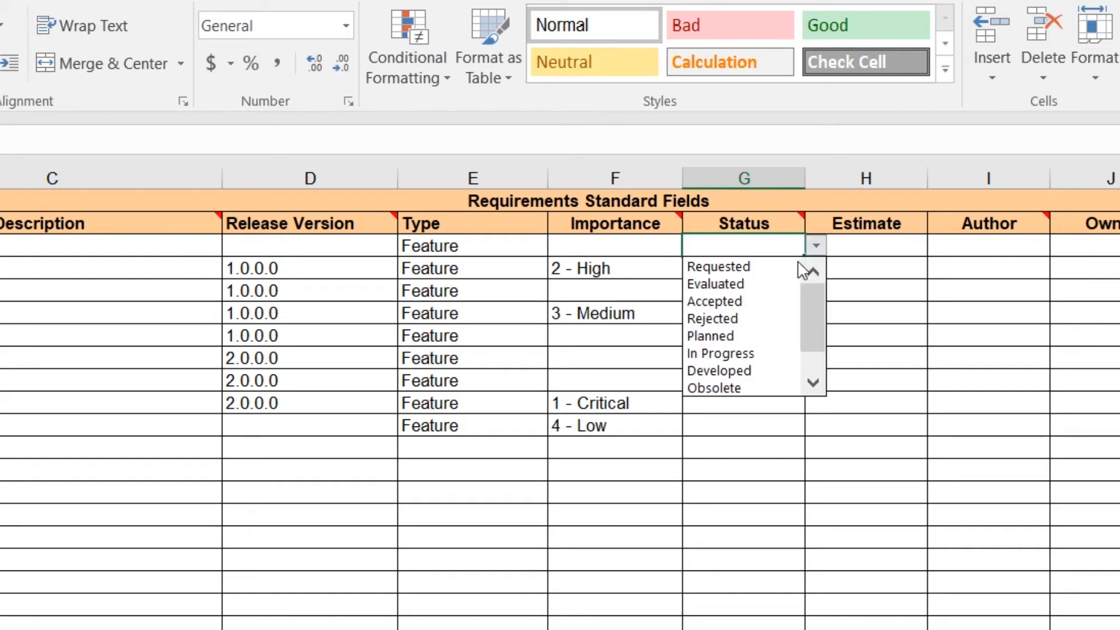
click(745, 266)
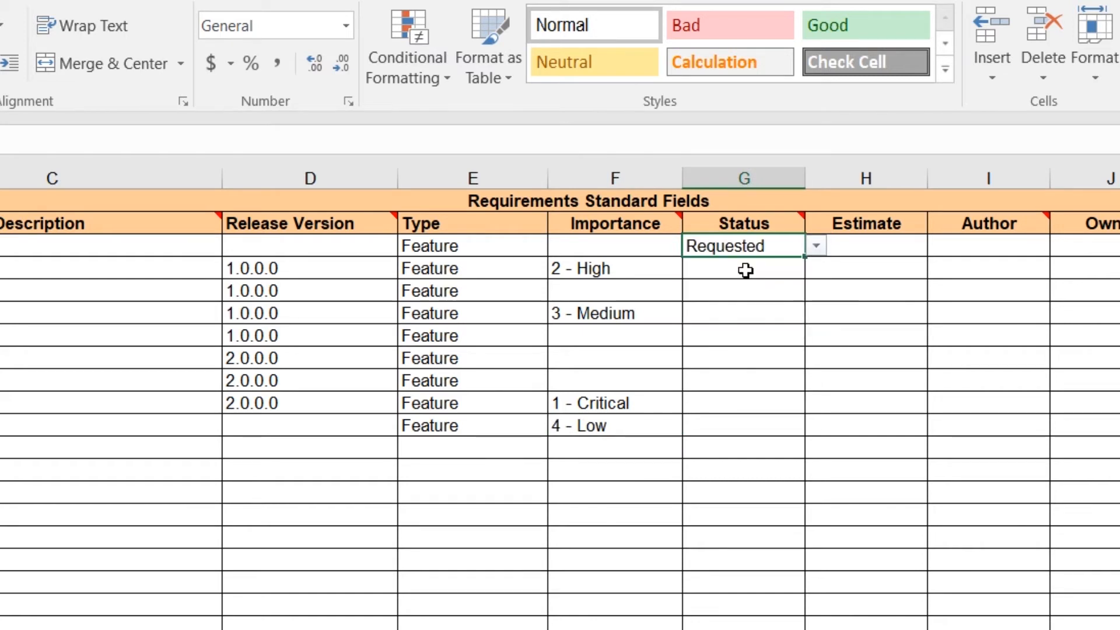
shift+click(727, 426)
key(ctrl+d)
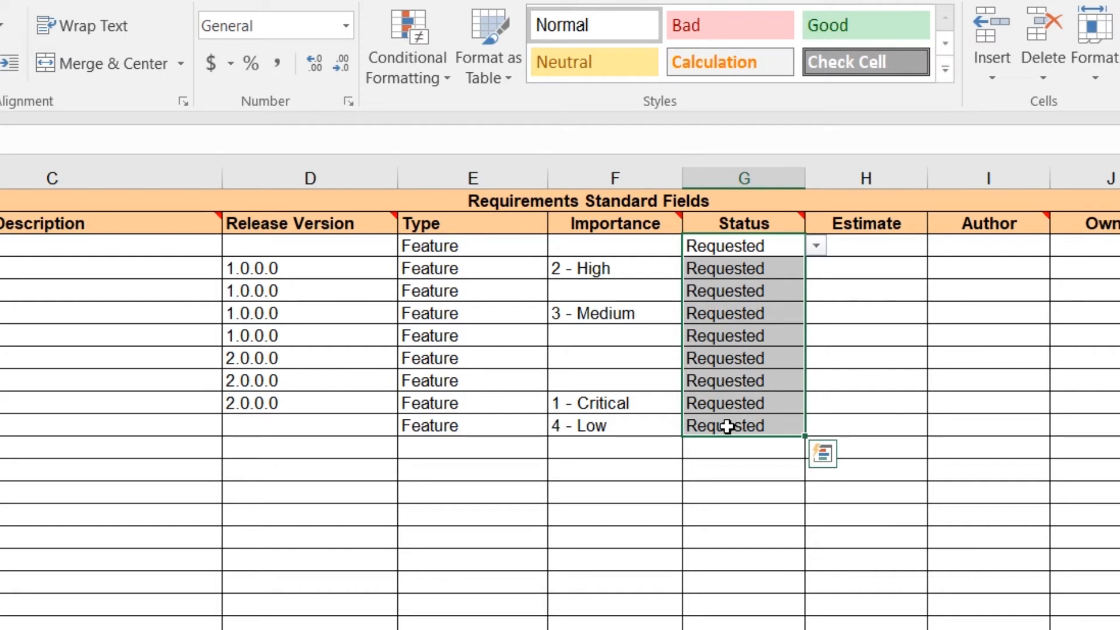
click(754, 333)
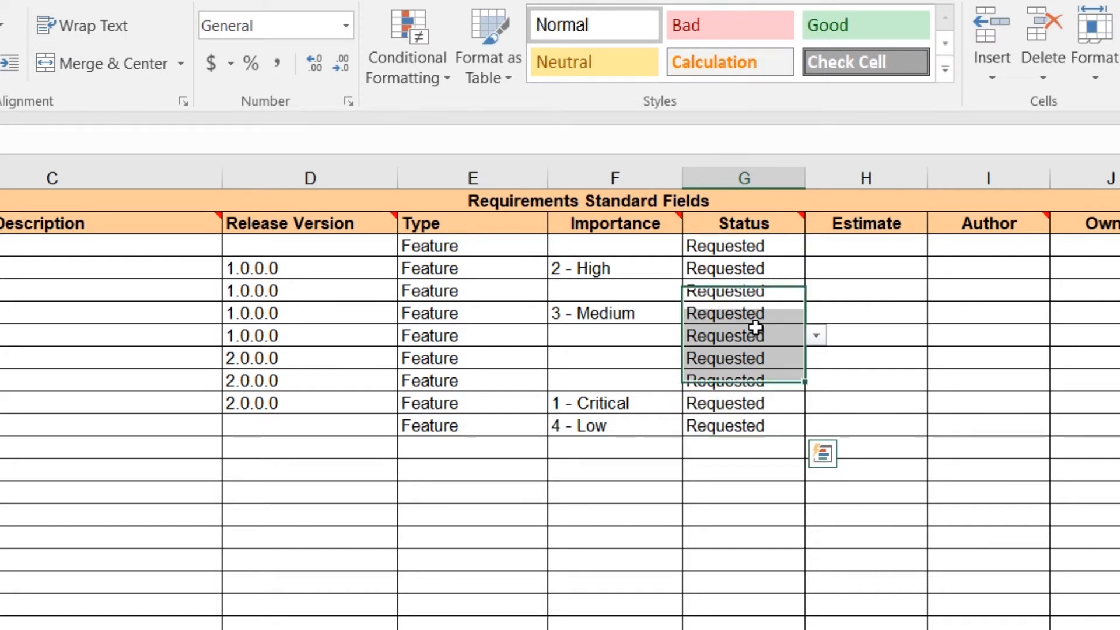
click(815, 335)
key(Escape)
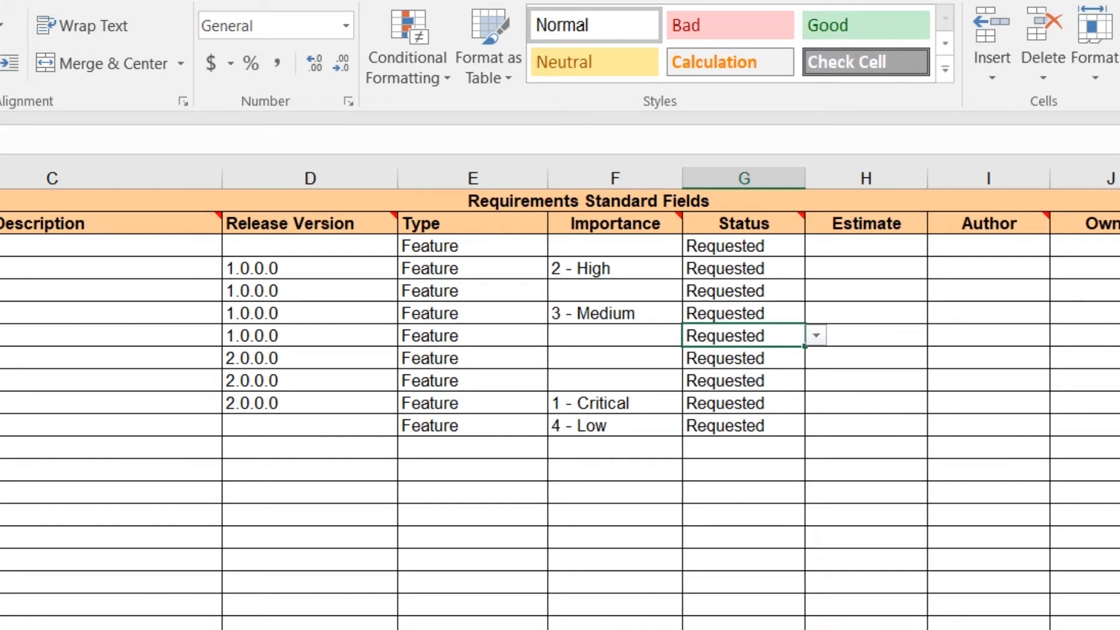
Enter estimates of 1.0 for Feature 1 in H5 and 2.0 for Feature 2 in H6
click(870, 286)
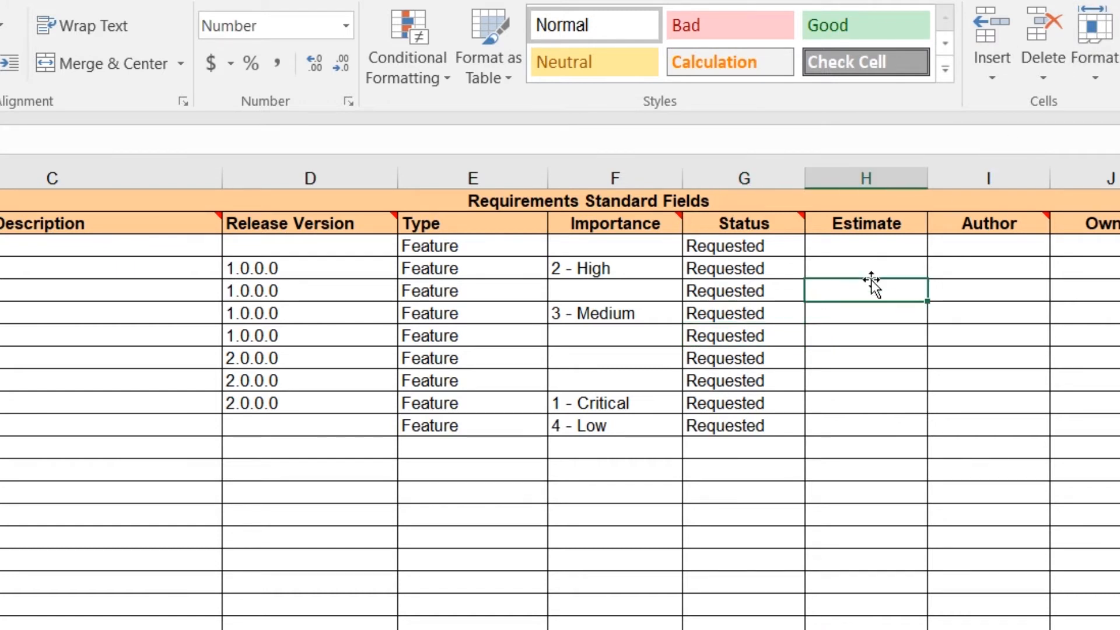
text(1.0)
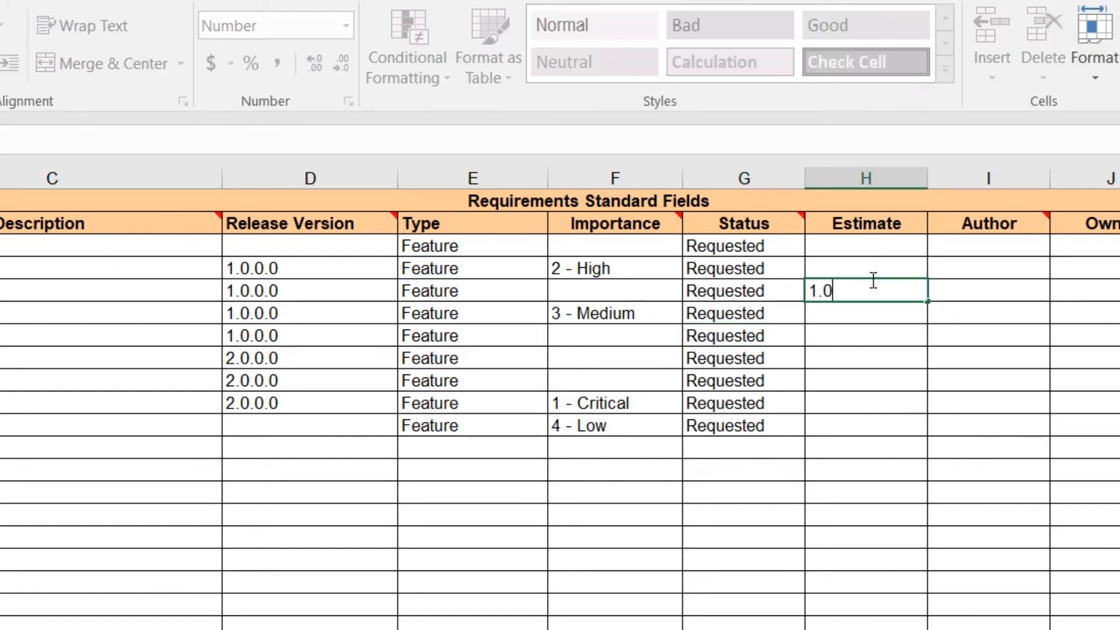
key(Return)
text(2.0)
key(Return)
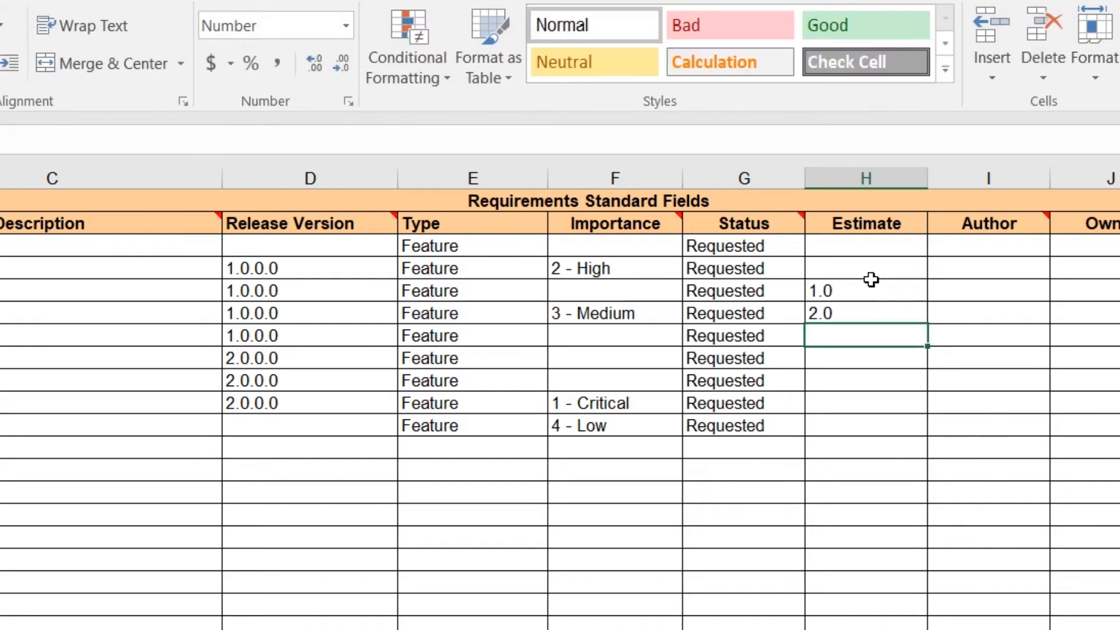
Look through the remaining requirement columns and read the notes on the Author and Owner headers about the expected user ID
key(Up)
key(Up)
key(Right)
key(Right)
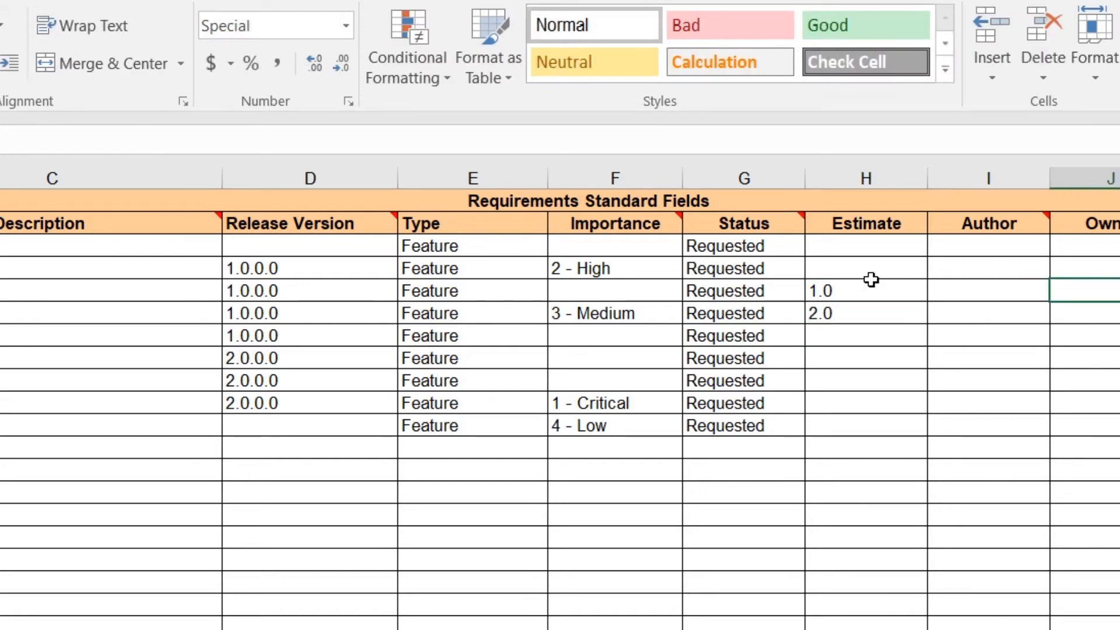
key(Right)
key(Right)
key(Right)
key(Right)
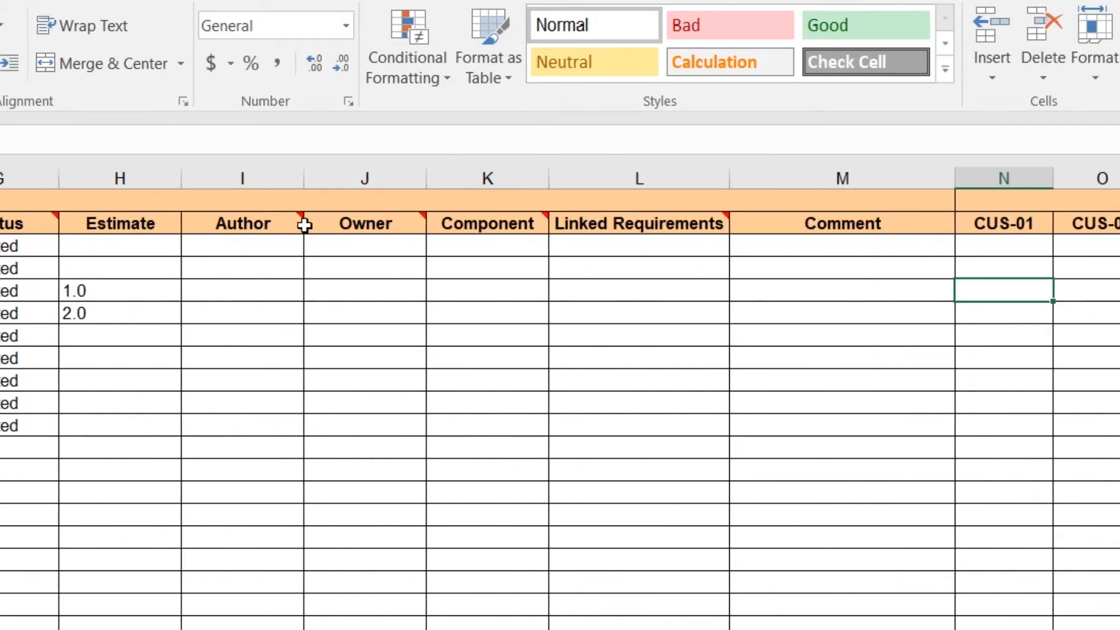
click(244, 224)
mouse_move(244, 225)
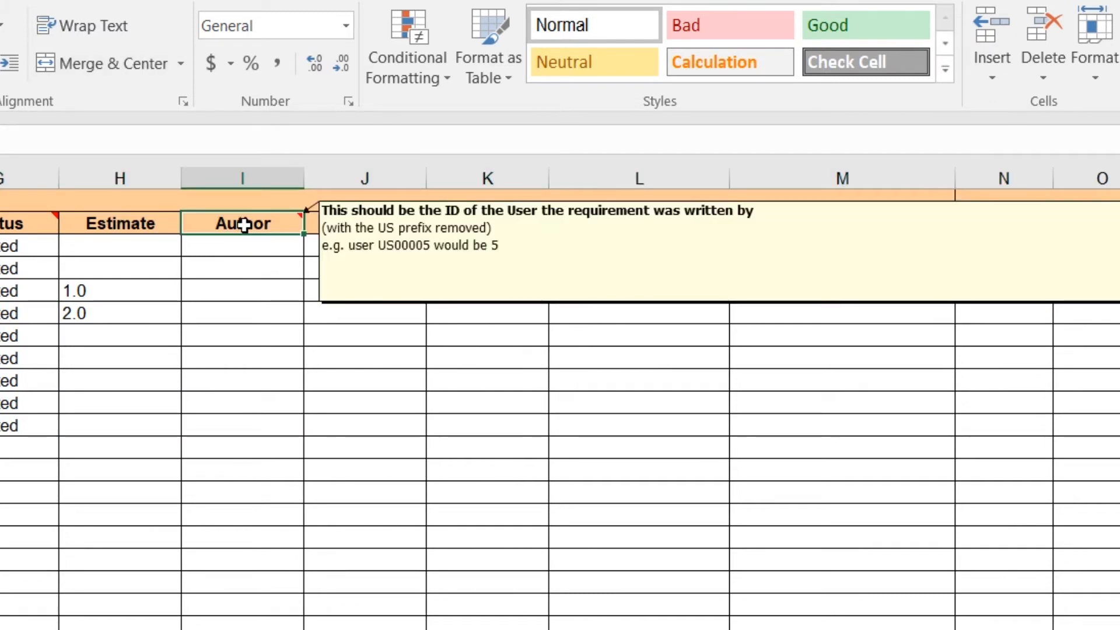
click(390, 226)
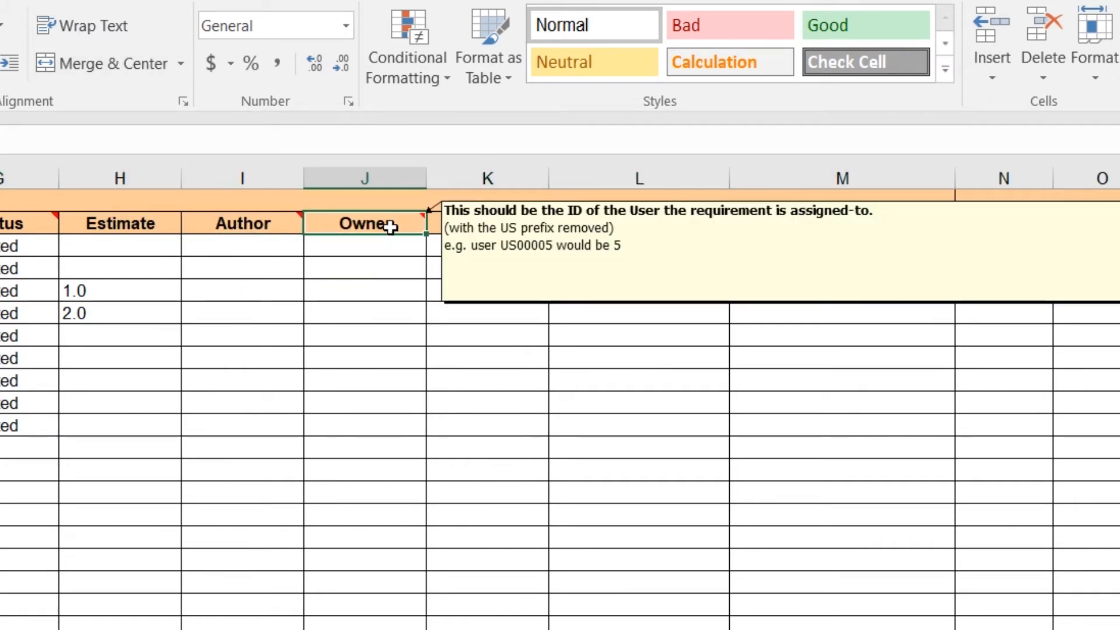
click(392, 246)
click(395, 292)
Enter user ID 2 as both the Author in I5 and the Owner in J5 of Feature 1
click(242, 287)
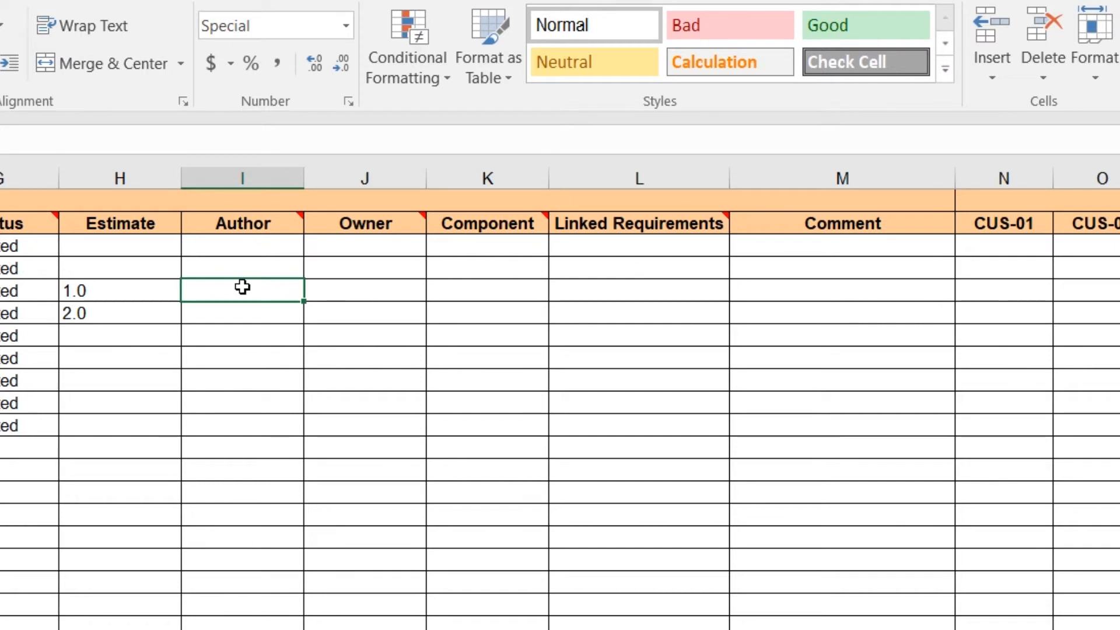
text(2)
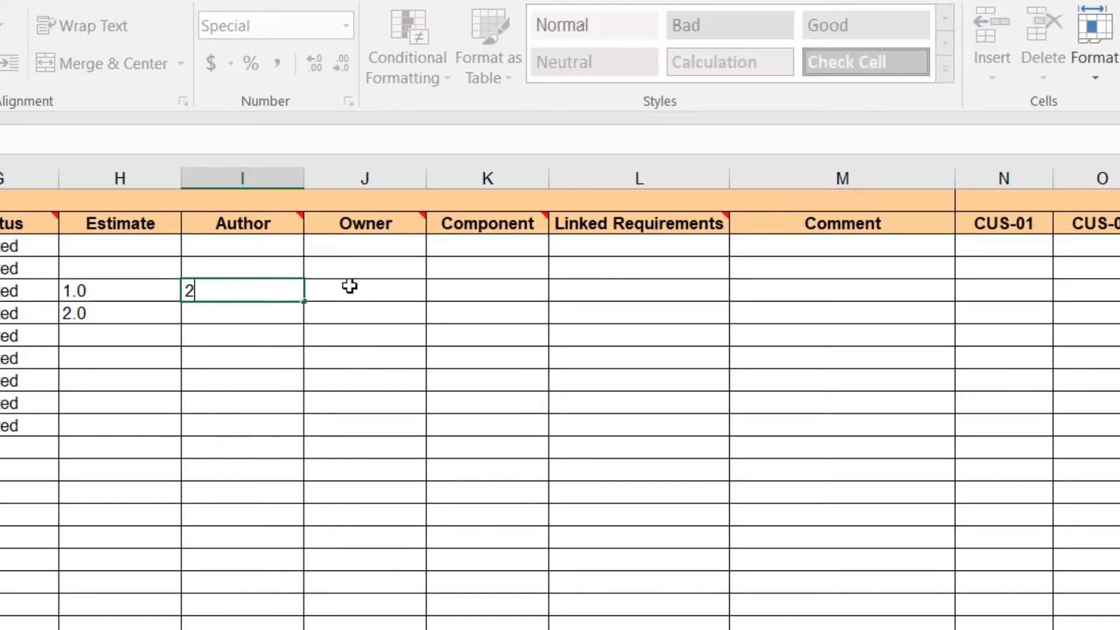
click(382, 290)
text(2)
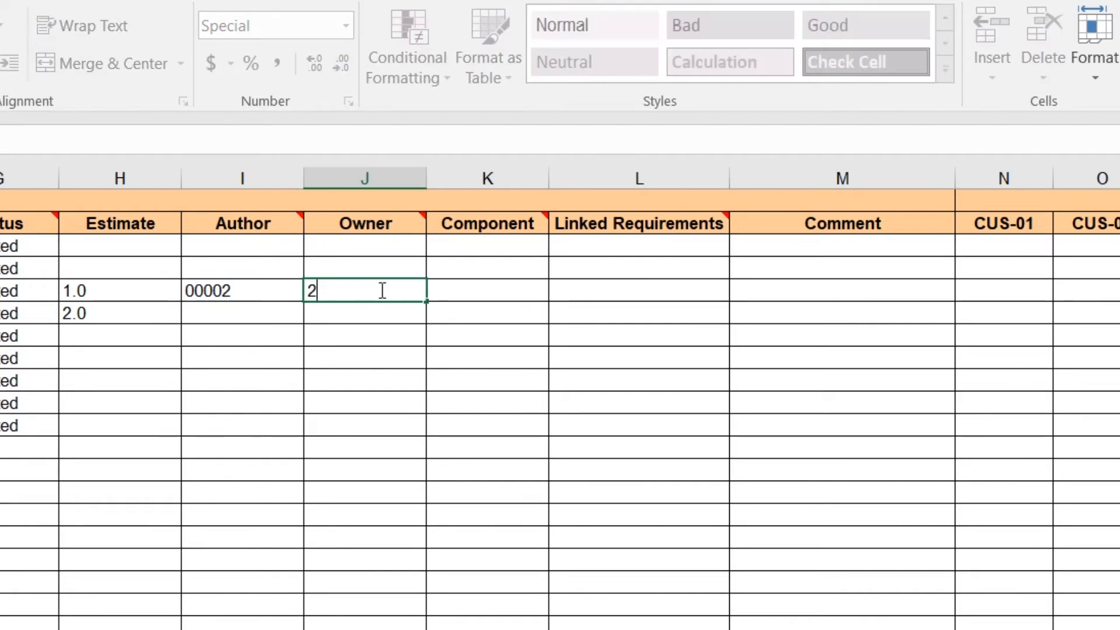
click(265, 313)
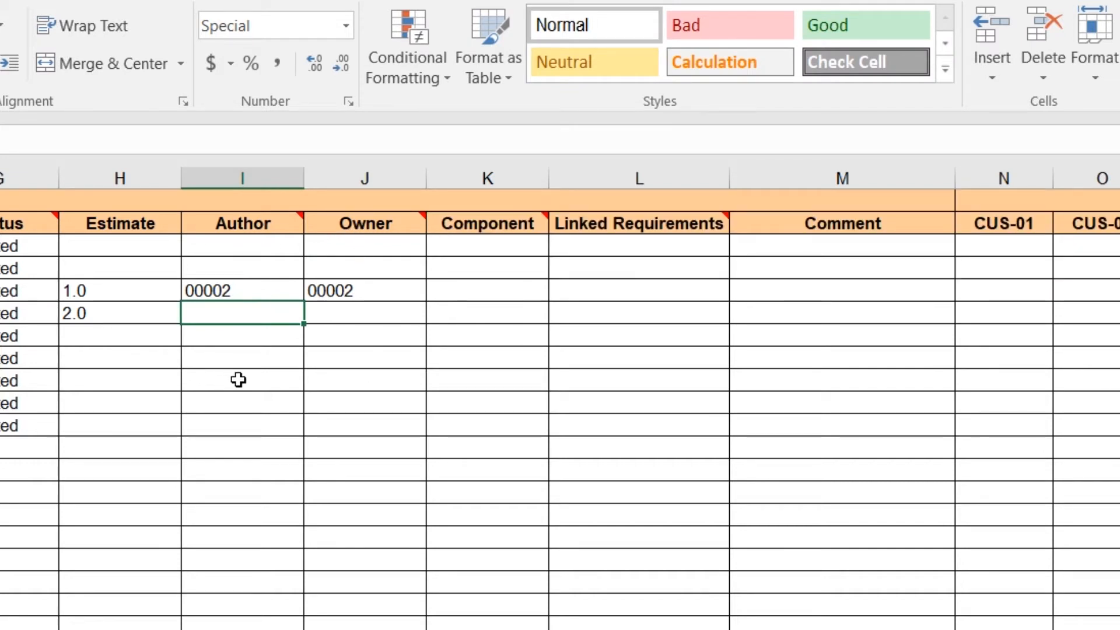
Read the note on the Linked Requirements header, try the ID list 1,2,3 for Feature 1 in L5, and clear the entry
click(630, 286)
click(680, 221)
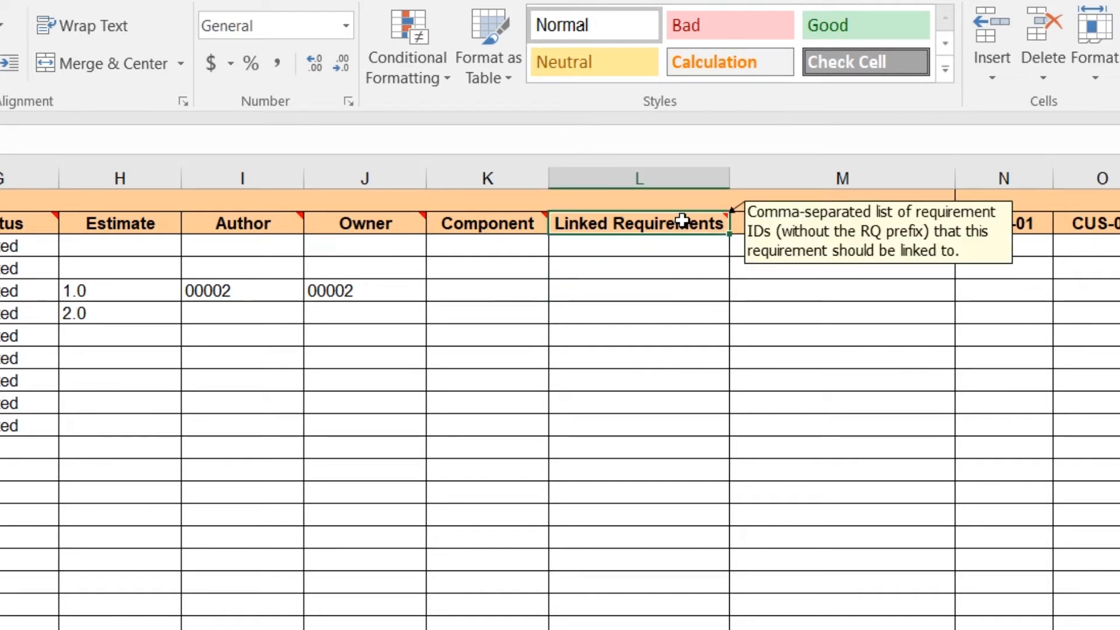
click(625, 287)
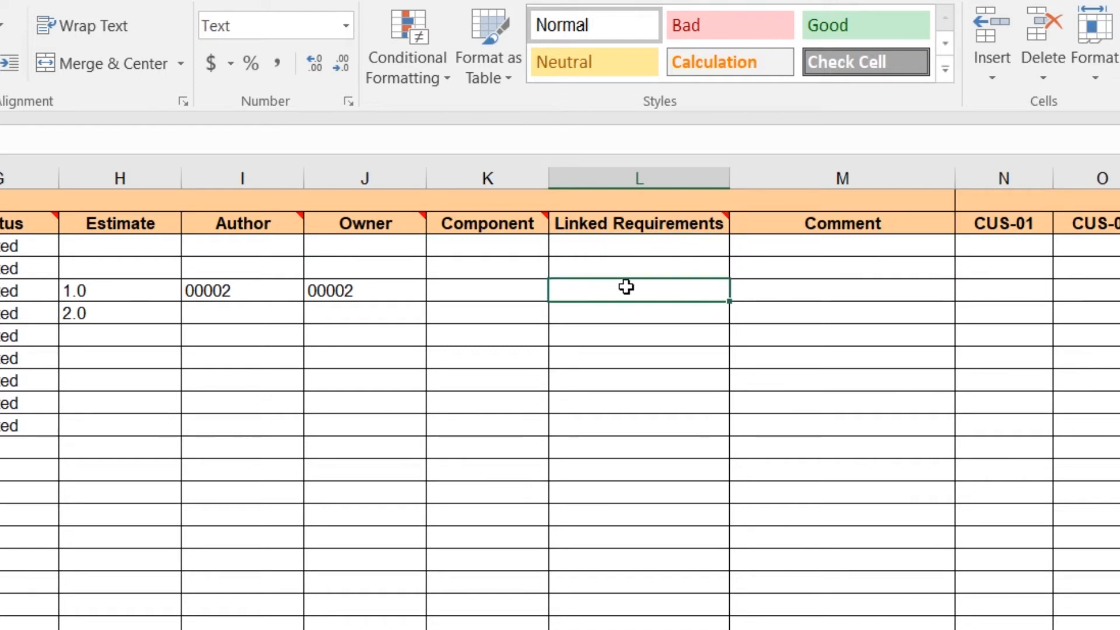
text(1,2,3)
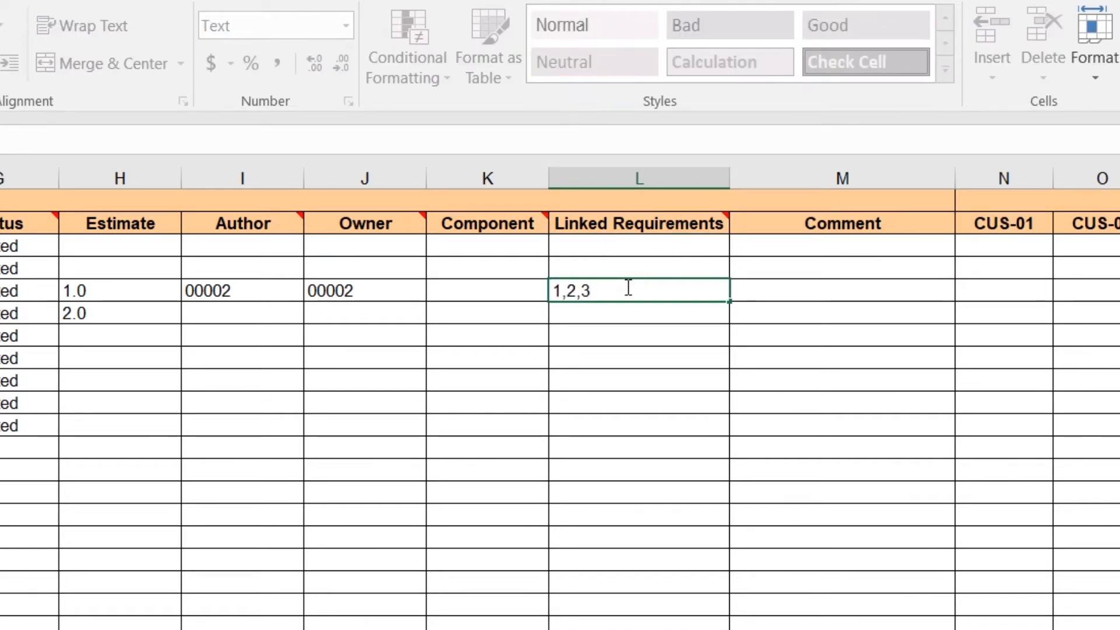
key(BackSpace)
key(BackSpace)
key(BackSpace)
key(BackSpace)
key(Return)
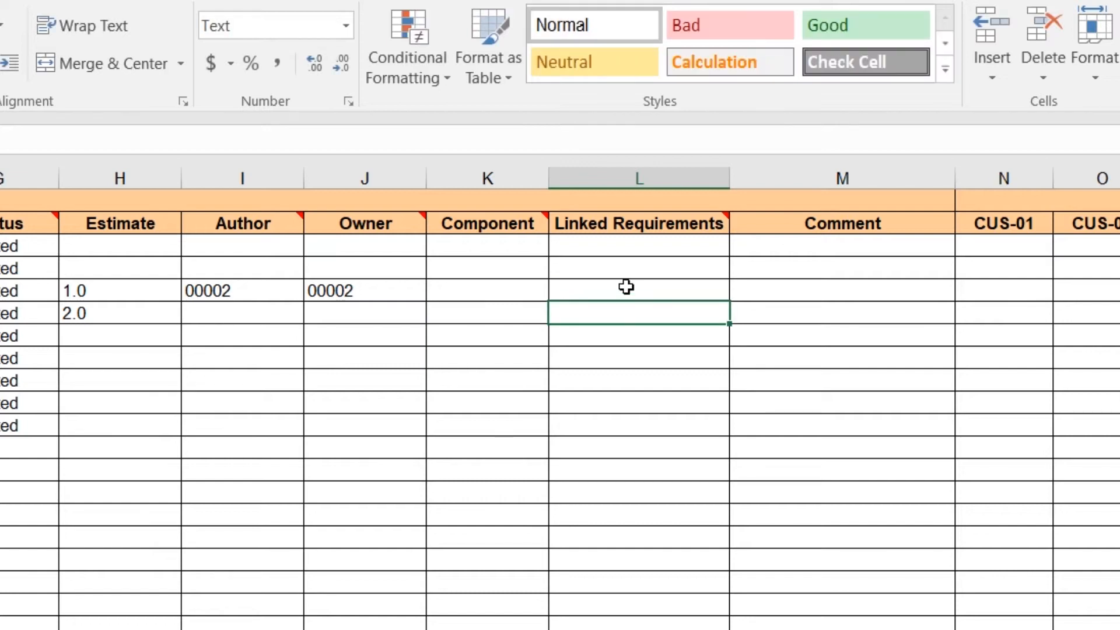
Enter the comment "this looks great" for Feature 1 in M5
key(Up)
key(Right)
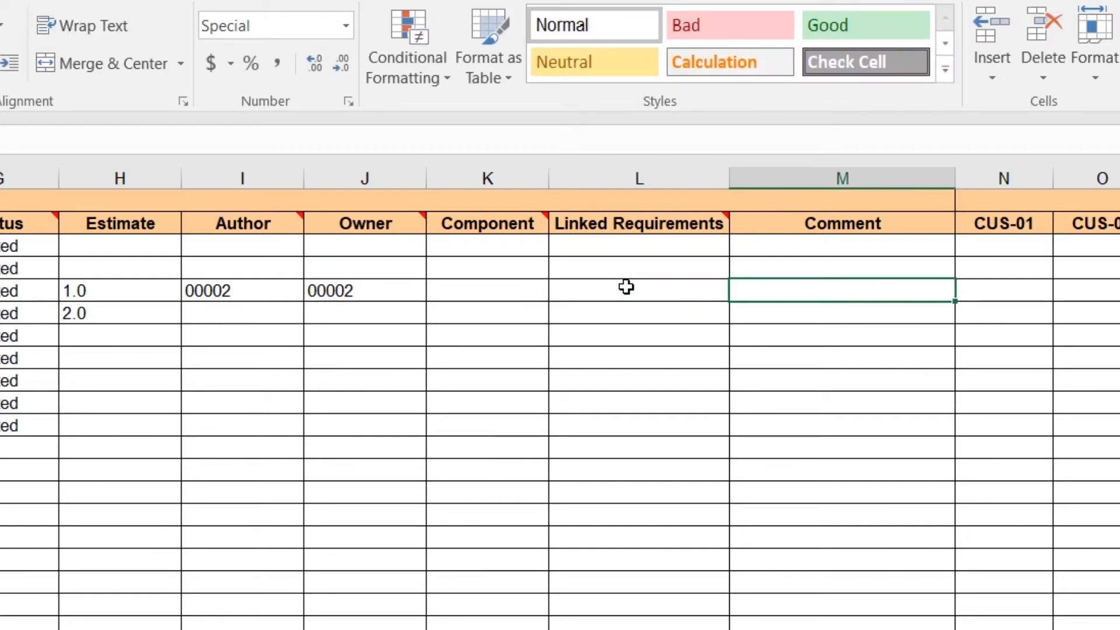
text(u)
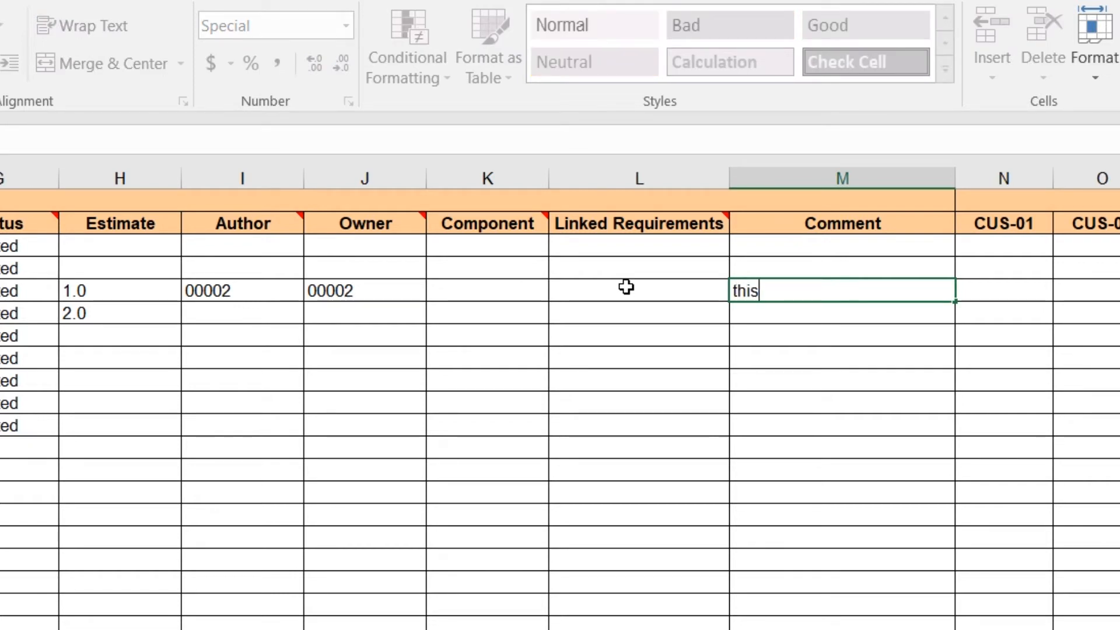
text(his looks great)
key(Return)
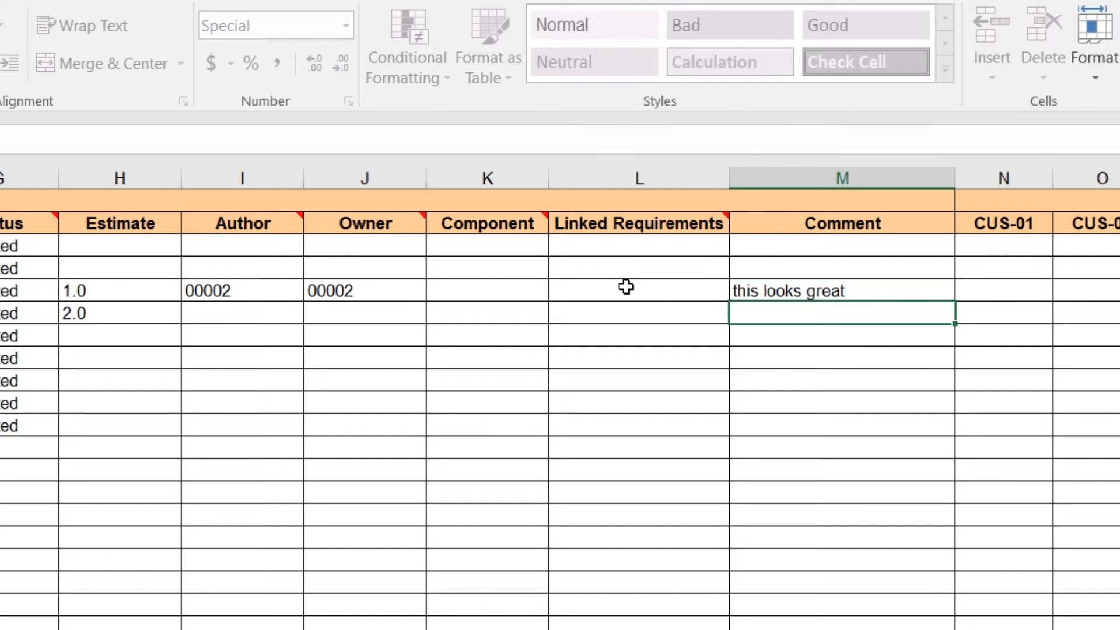
Look through the custom property columns starting at CUS-01 and return to the requirements' standard fields
key(Right)
key(Right)
scroll(626, 287, right, 4)
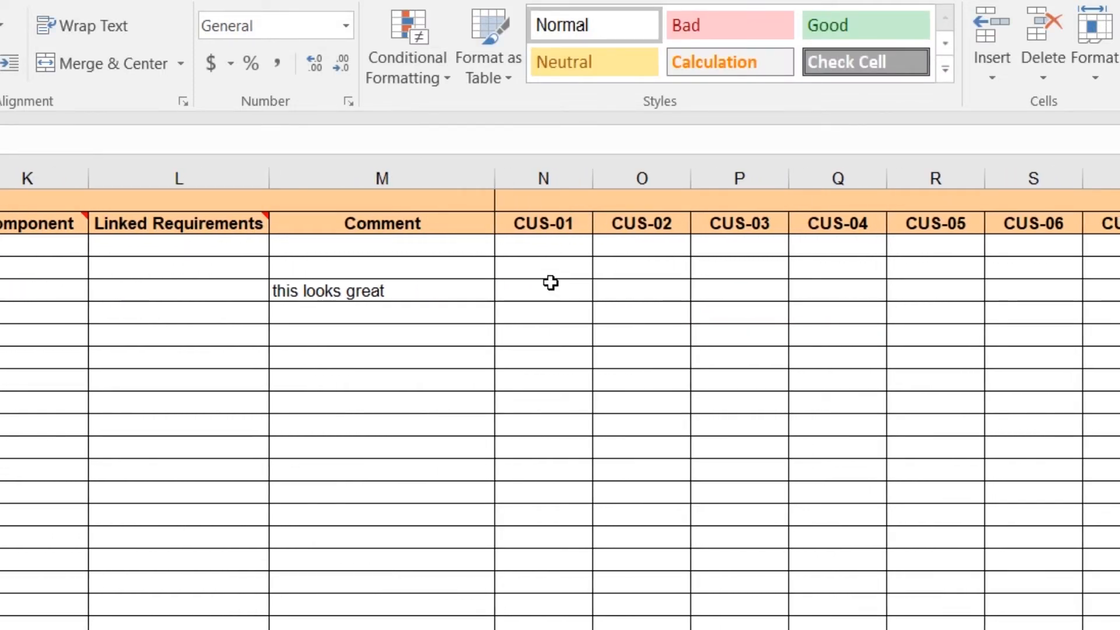
scroll(550, 283, right, 8)
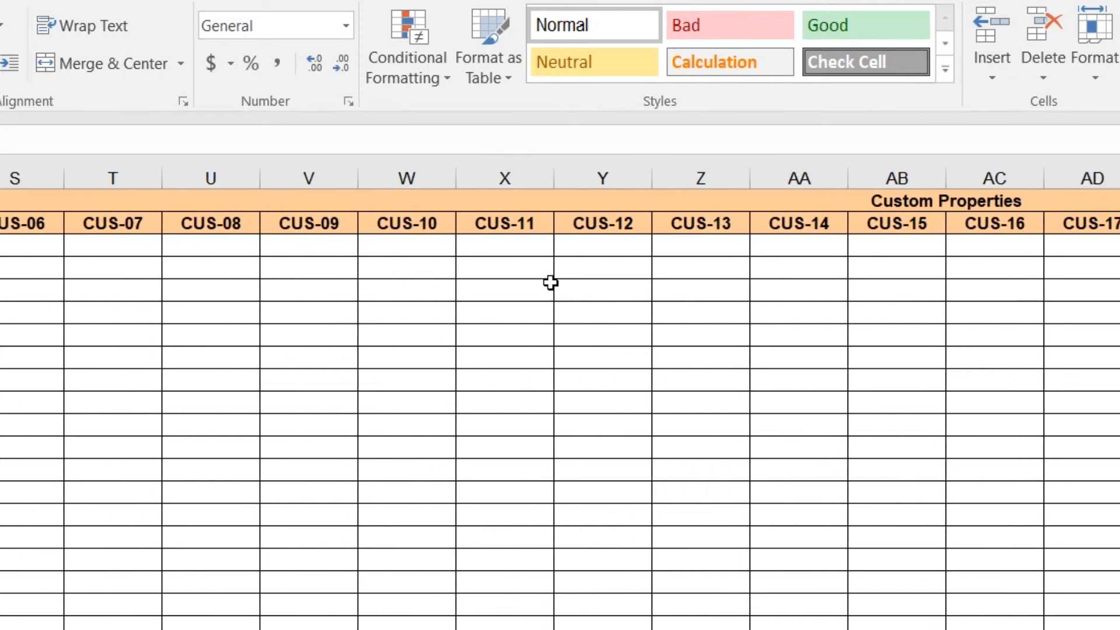
scroll(550, 283, right, 7)
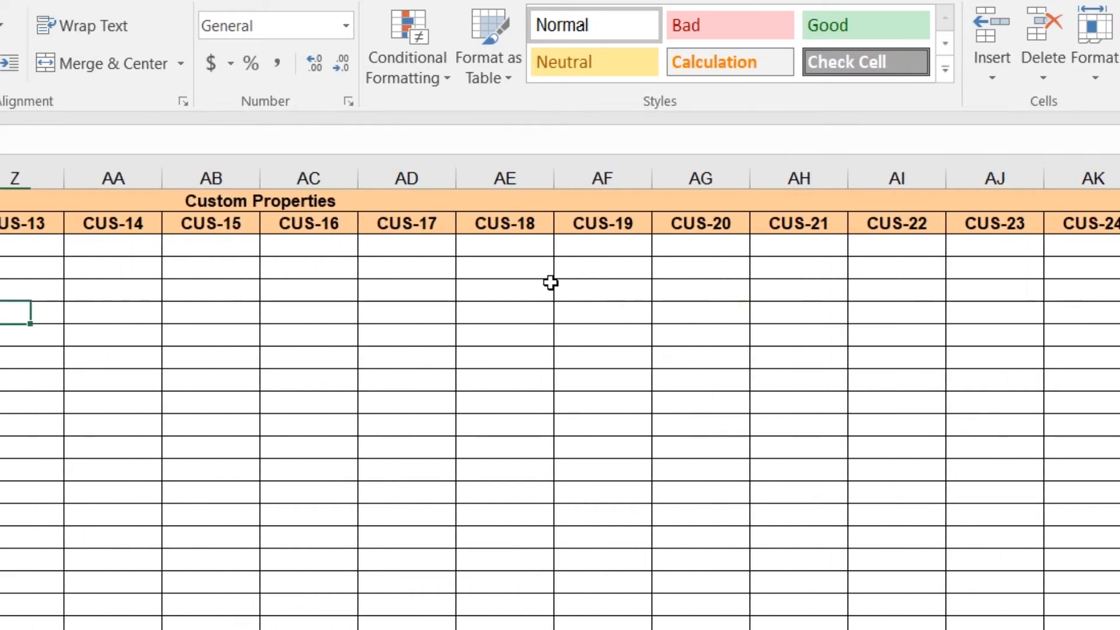
scroll(551, 283, left, 20)
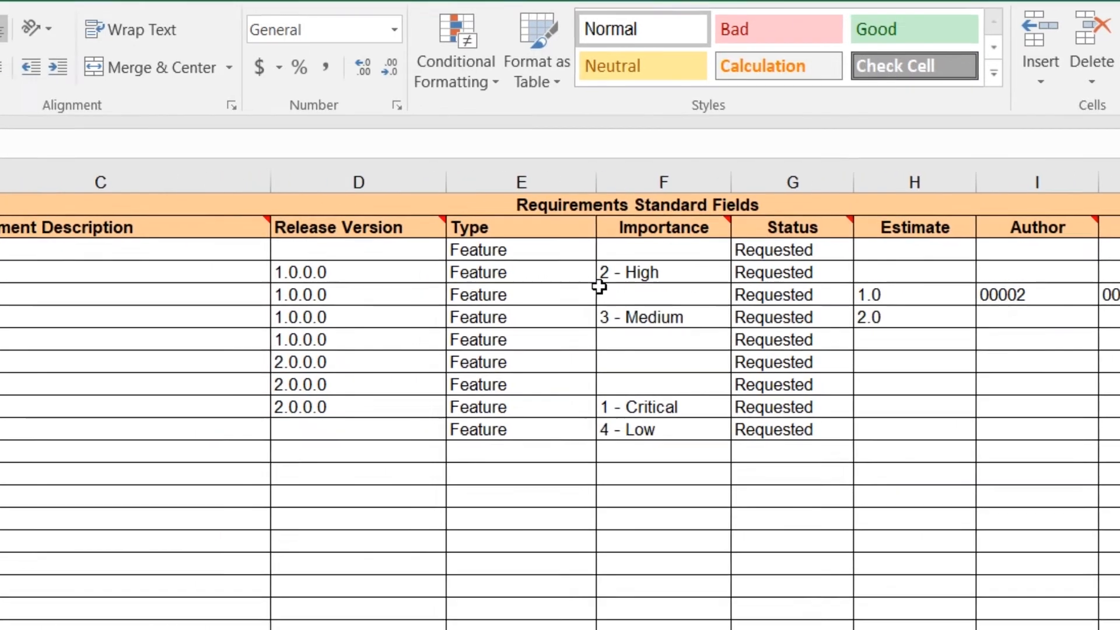
Export the requirements from the sheet to the Sample Excel Import Project through the SpiraTeam add-in and acknowledge its completion
click(757, 21)
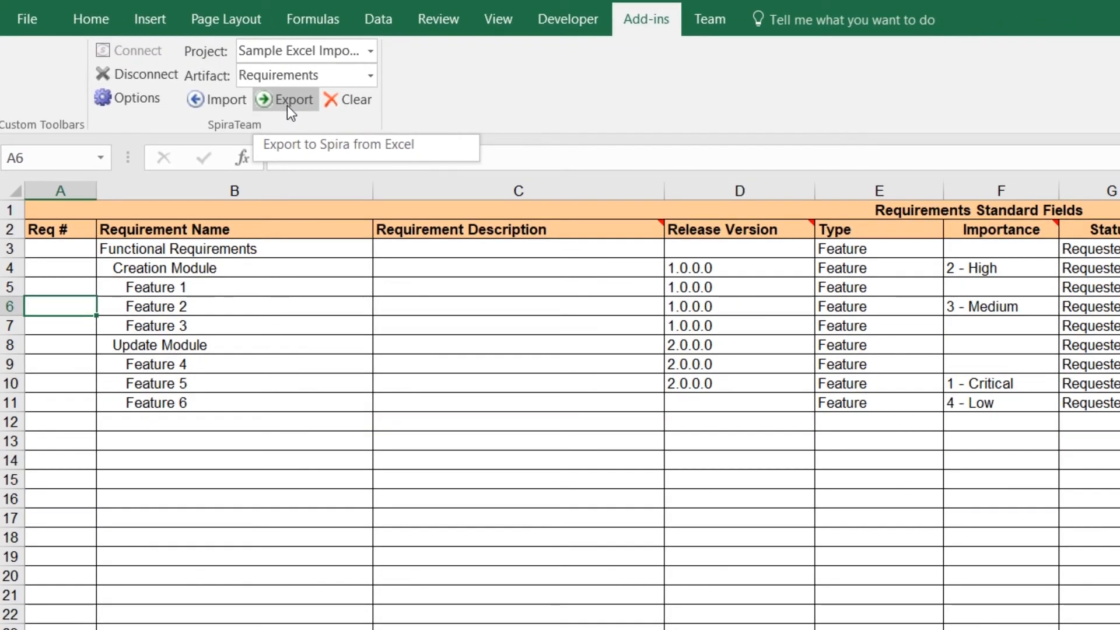
click(340, 125)
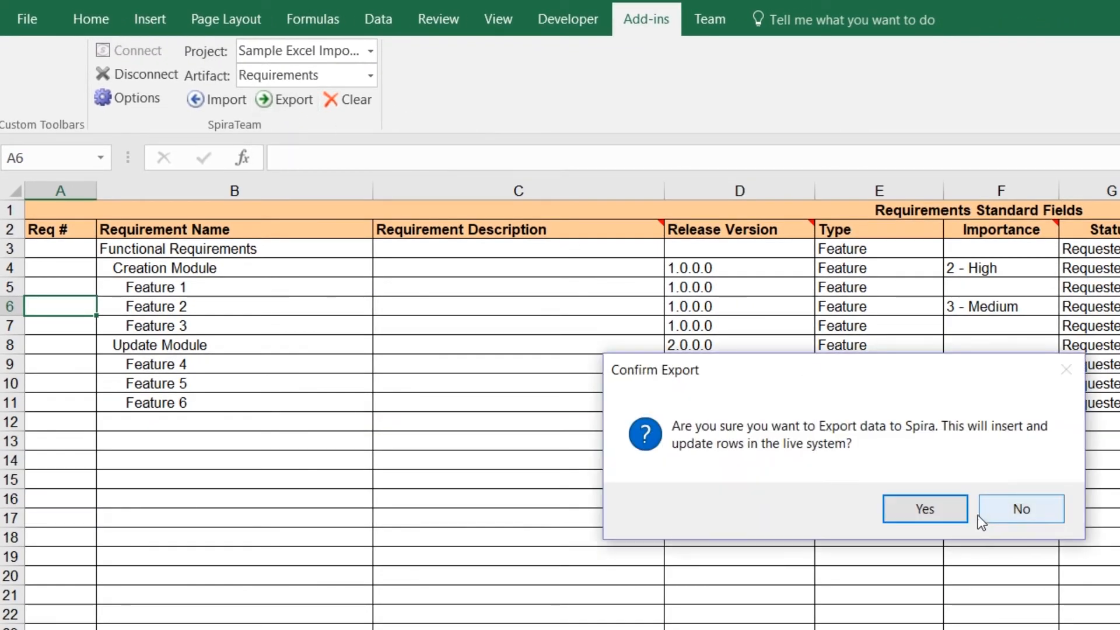
click(953, 503)
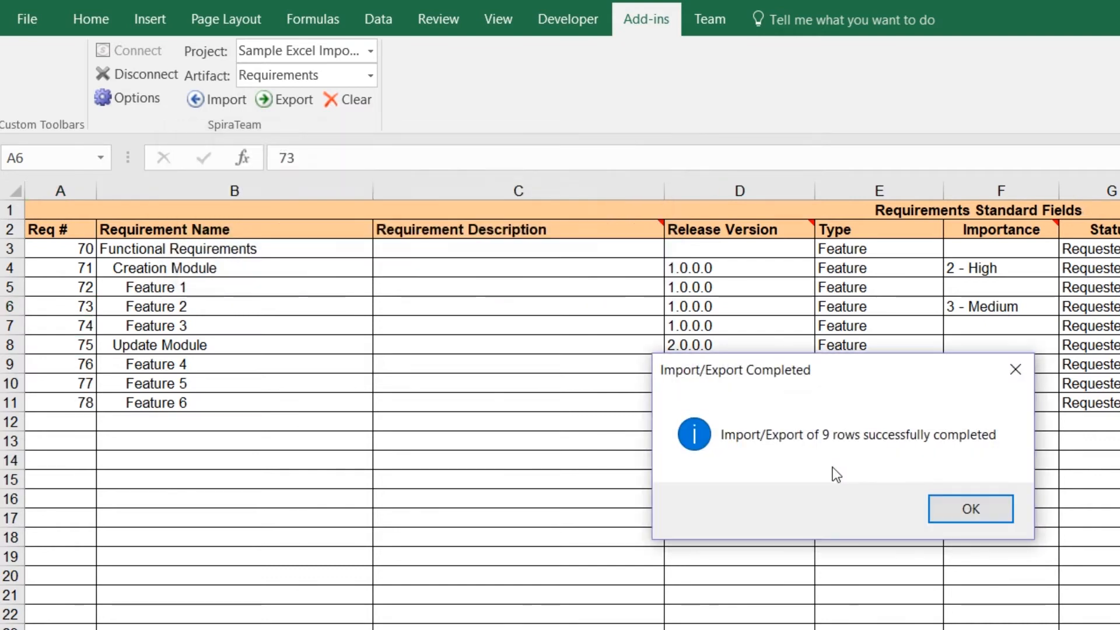
click(968, 505)
Switch to SpiraTeam in the browser and check the project's requirements list and its test case list
click(162, 619)
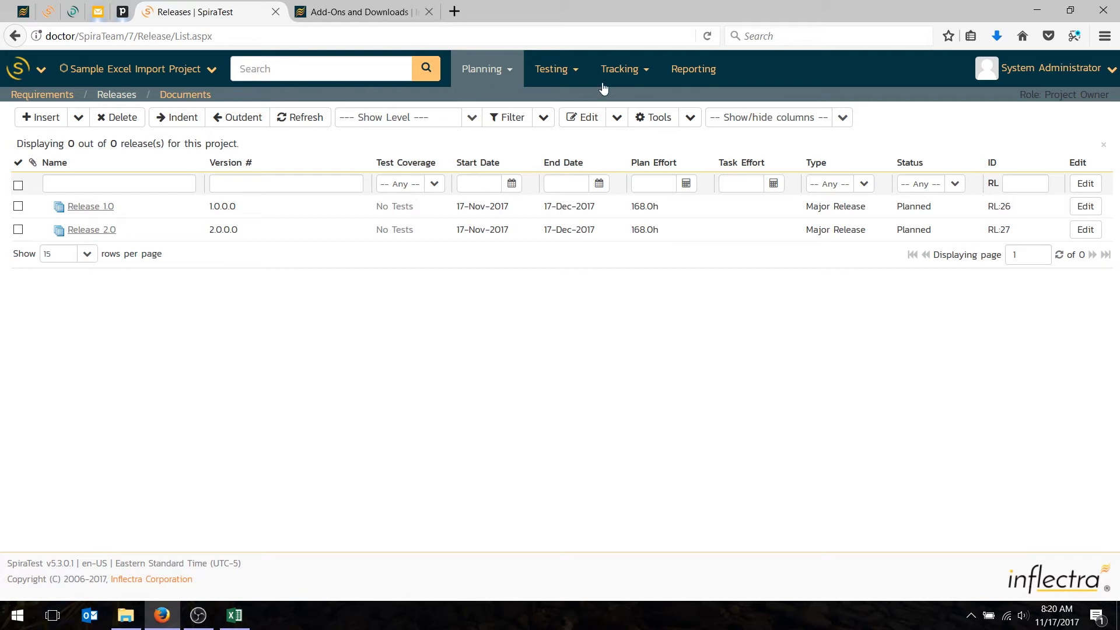
click(38, 96)
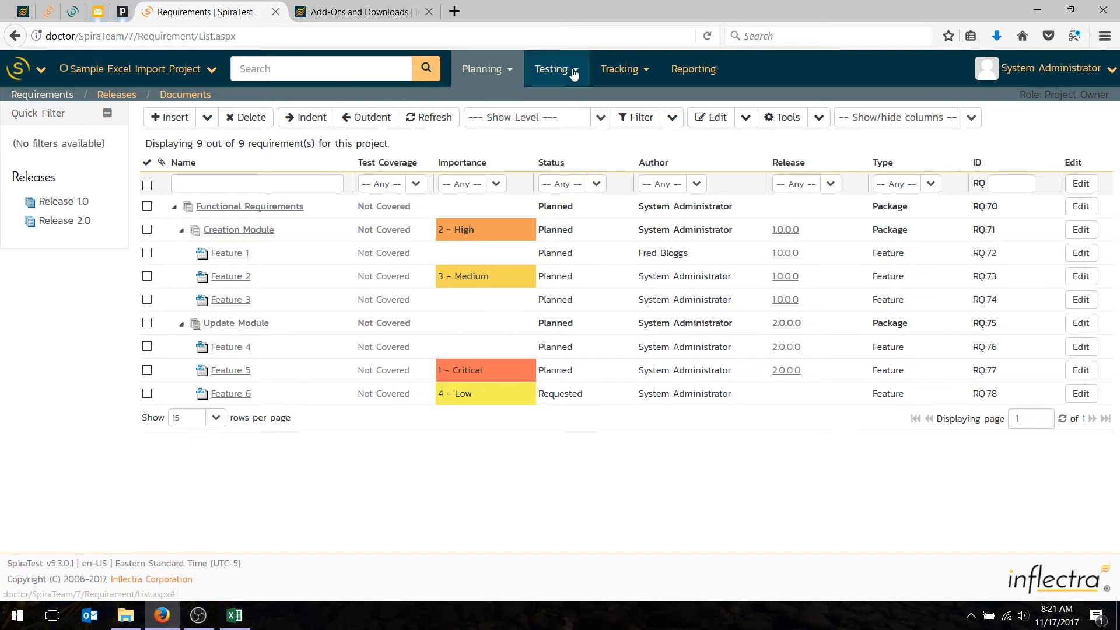
mouse_move(554, 70)
click(559, 98)
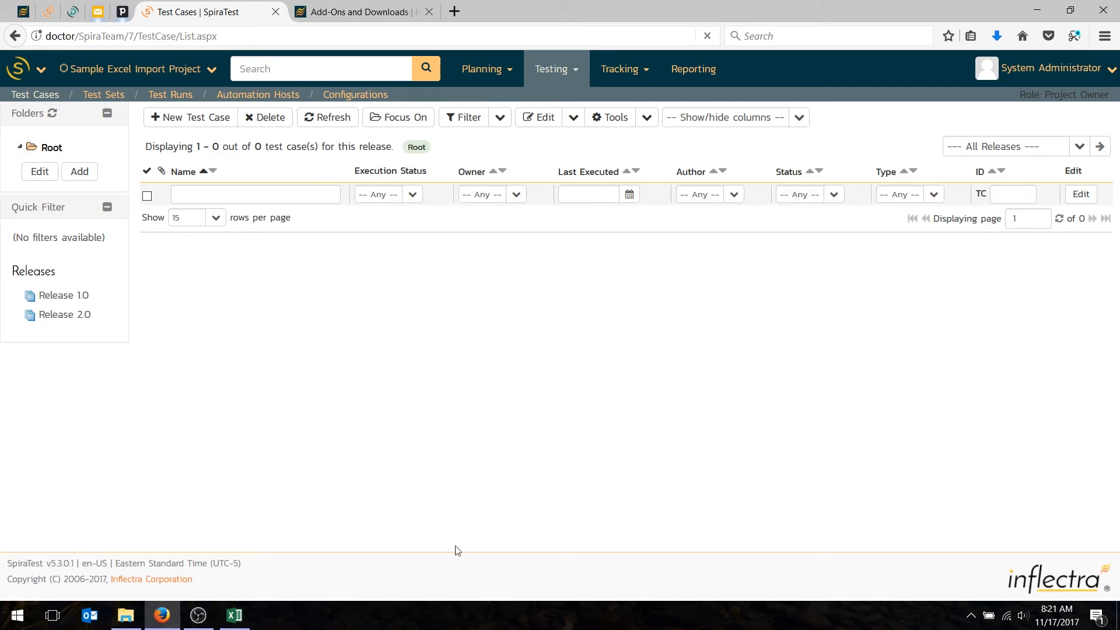
Switch back to Excel, set the add-in's artifact to Test Cases, and clear the sample data from the Test Cases sheet
click(235, 616)
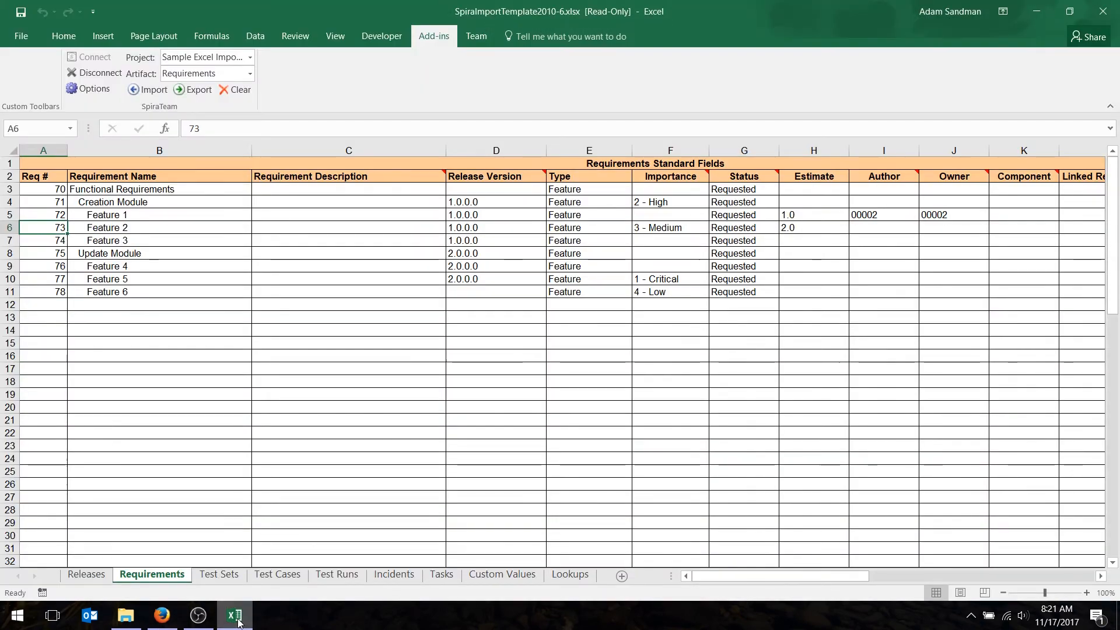
click(278, 575)
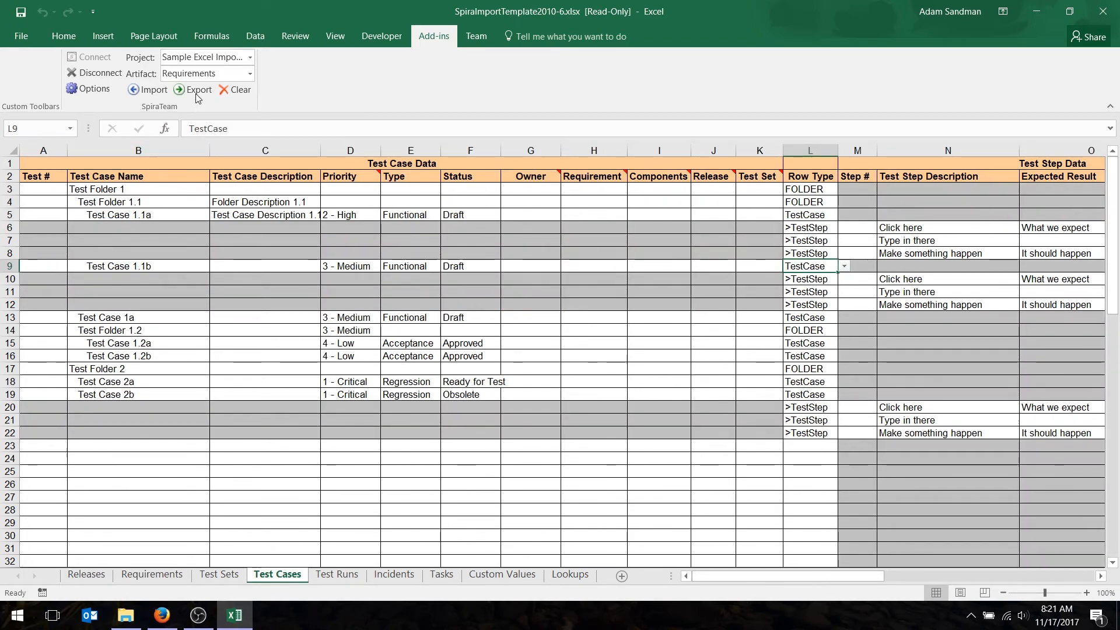
click(254, 75)
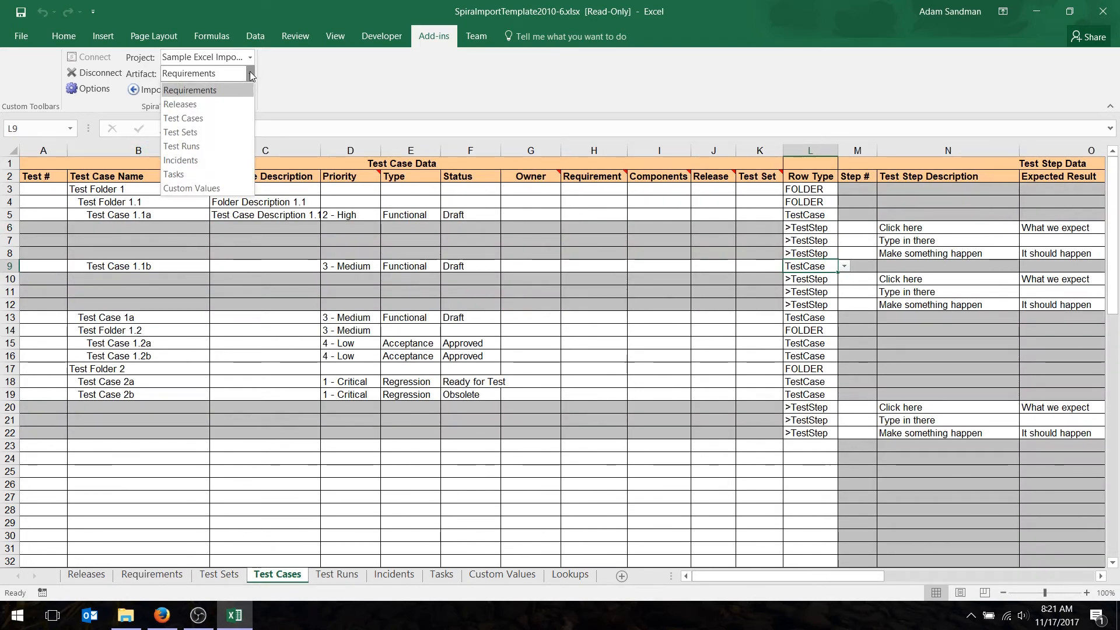
click(185, 121)
click(232, 91)
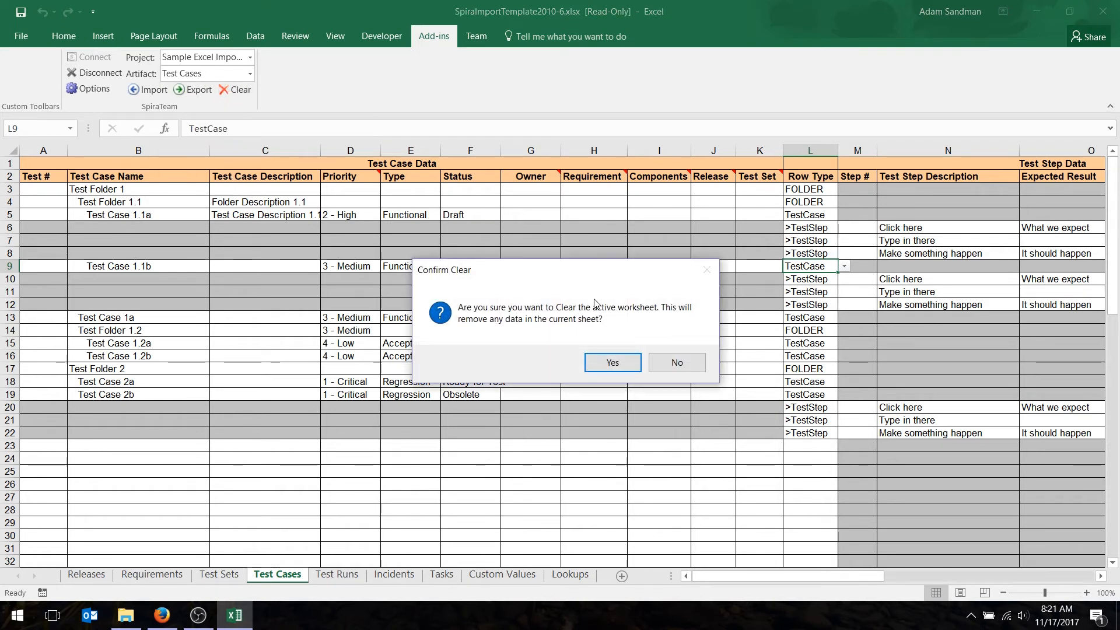
click(605, 362)
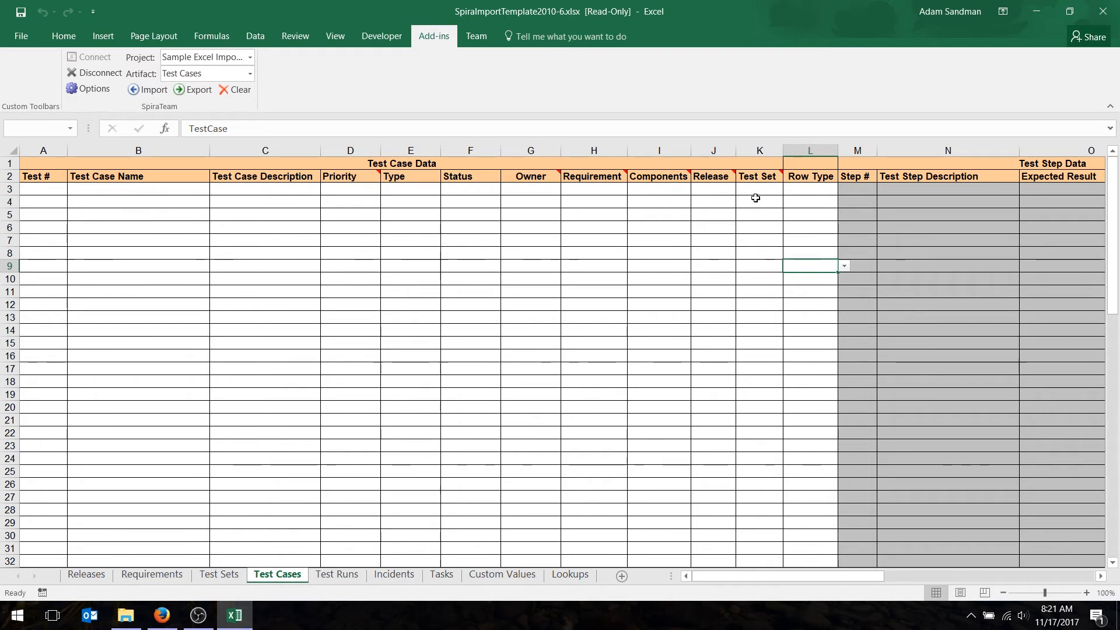
Enter the test case name "Ability to log into the system" in B3
click(153, 186)
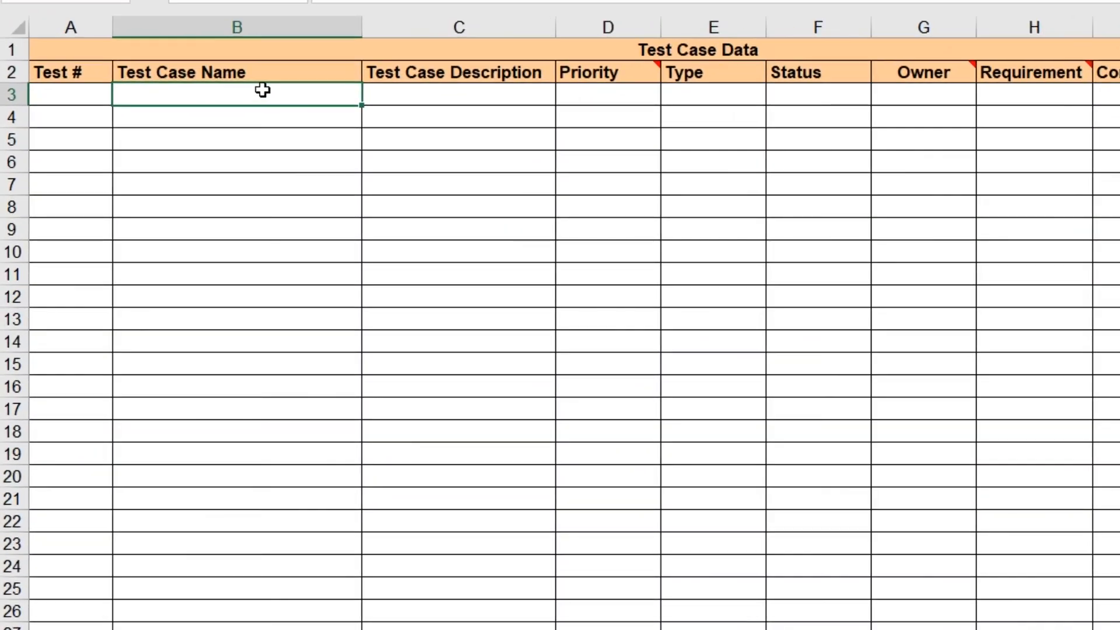
text(Ability to l)
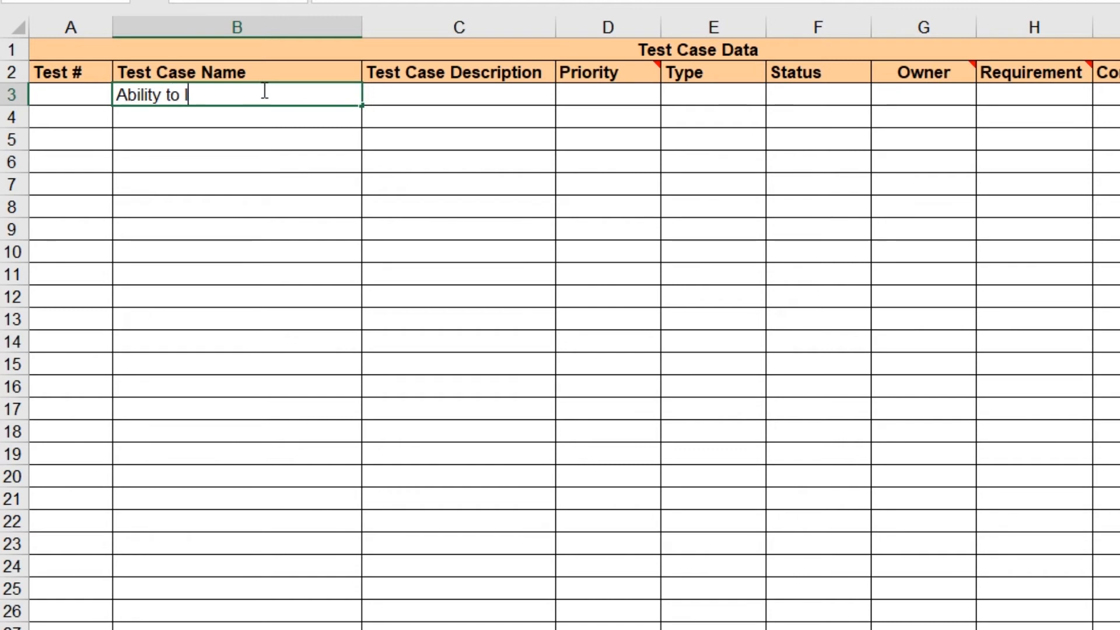
text(og into the system)
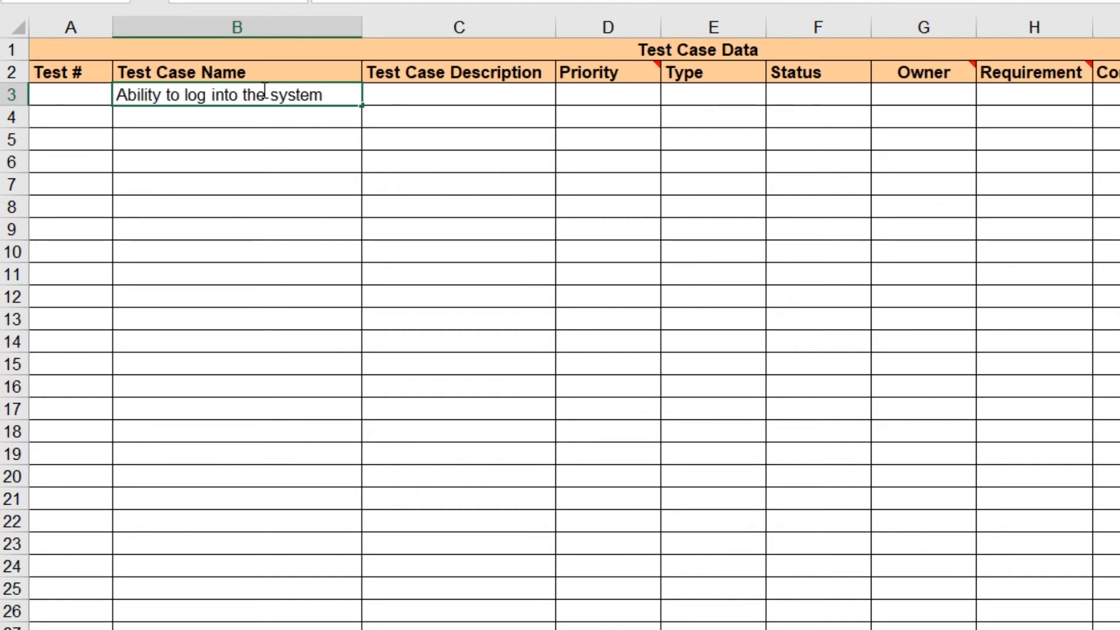
key(Return)
key(Down)
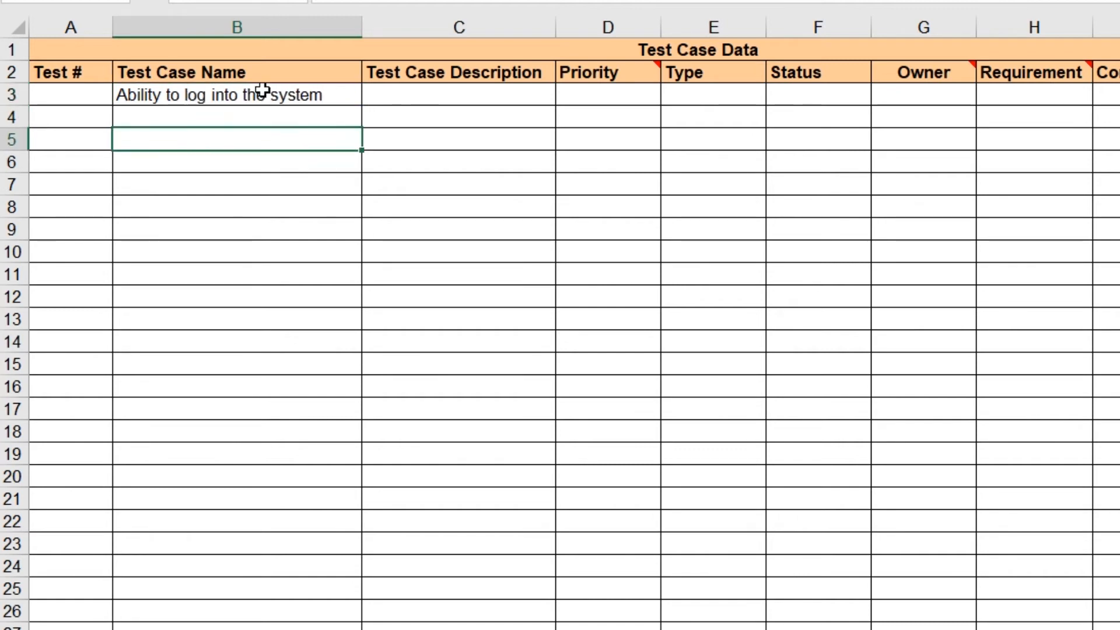
Set the login test case's Priority in D3 to 2 - High and its Type in E3 to Functional
key(Up)
key(Up)
key(Right)
key(Right)
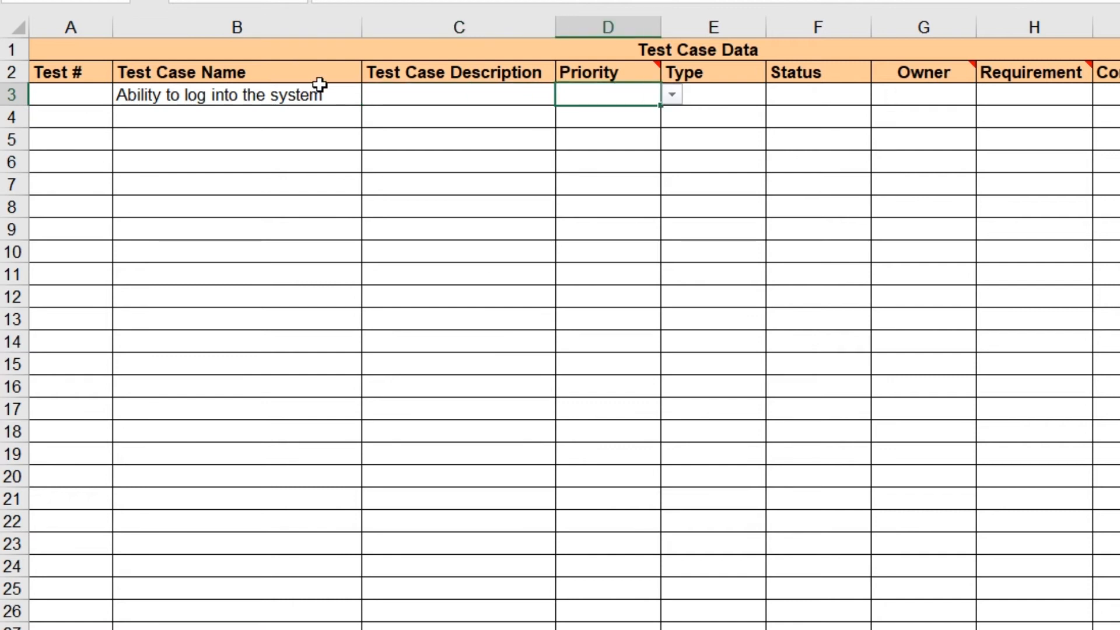
click(672, 96)
click(635, 134)
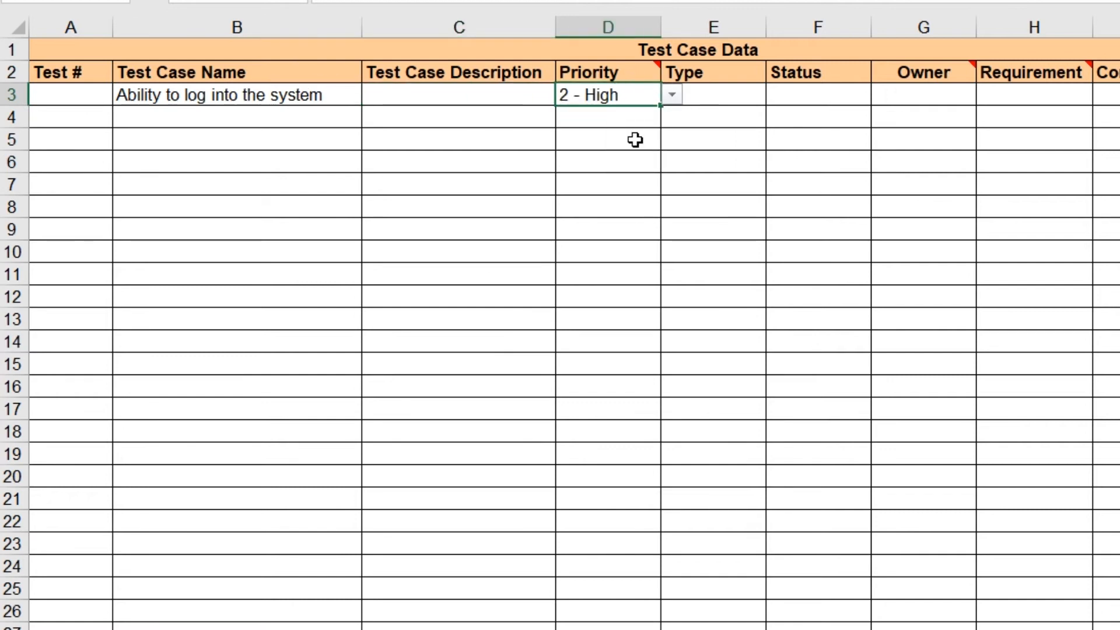
click(750, 93)
click(775, 96)
click(722, 146)
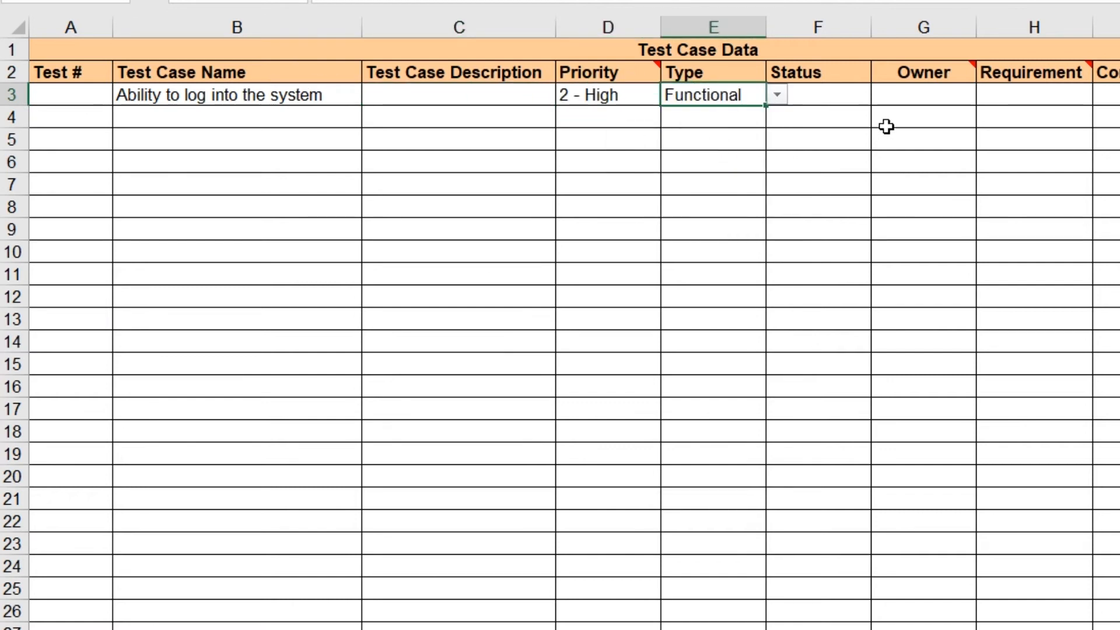
Set the login test case's Status in F3 to Draft
click(857, 97)
click(899, 93)
click(858, 93)
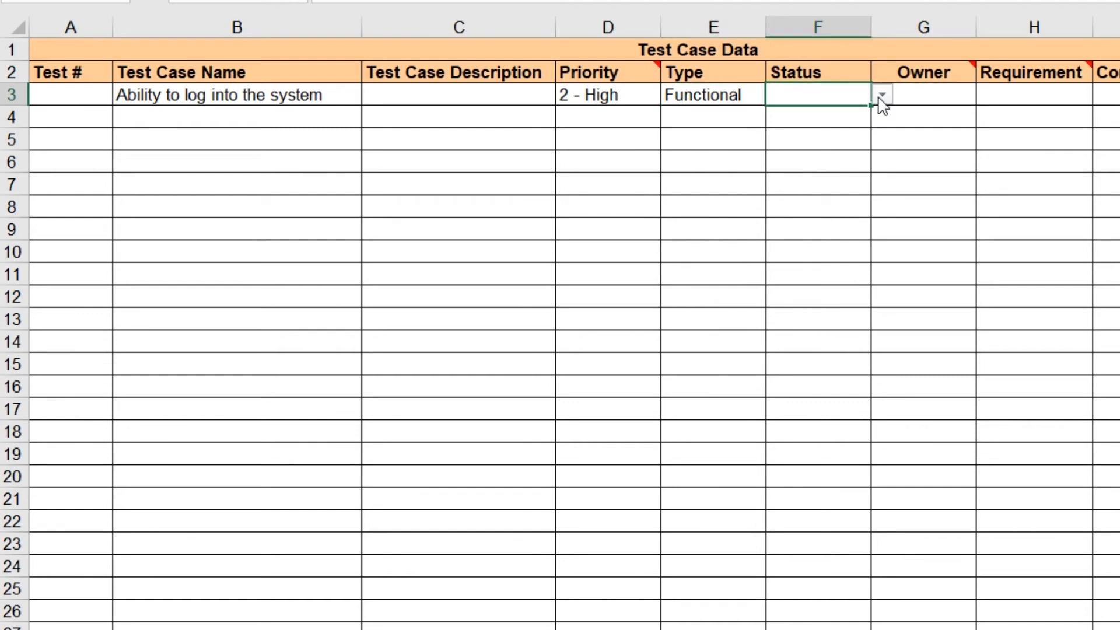
click(881, 97)
click(818, 119)
Look up Feature 1's number on the Requirements sheet and enter 72 as the login test case's Requirement in H3
click(1058, 97)
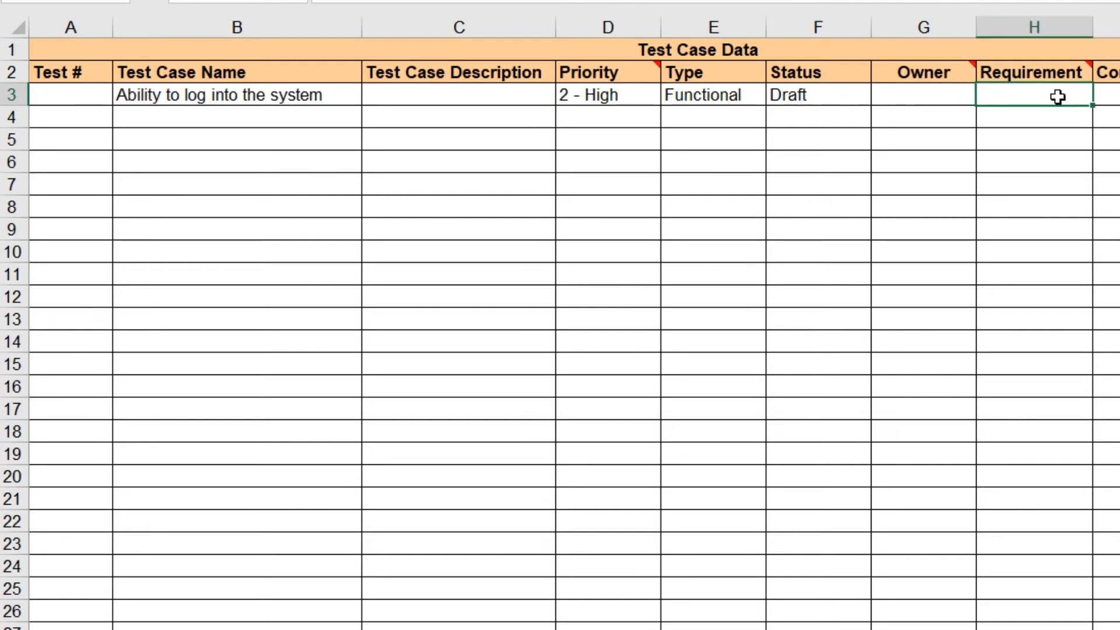
key(ctrl+Page_Up)
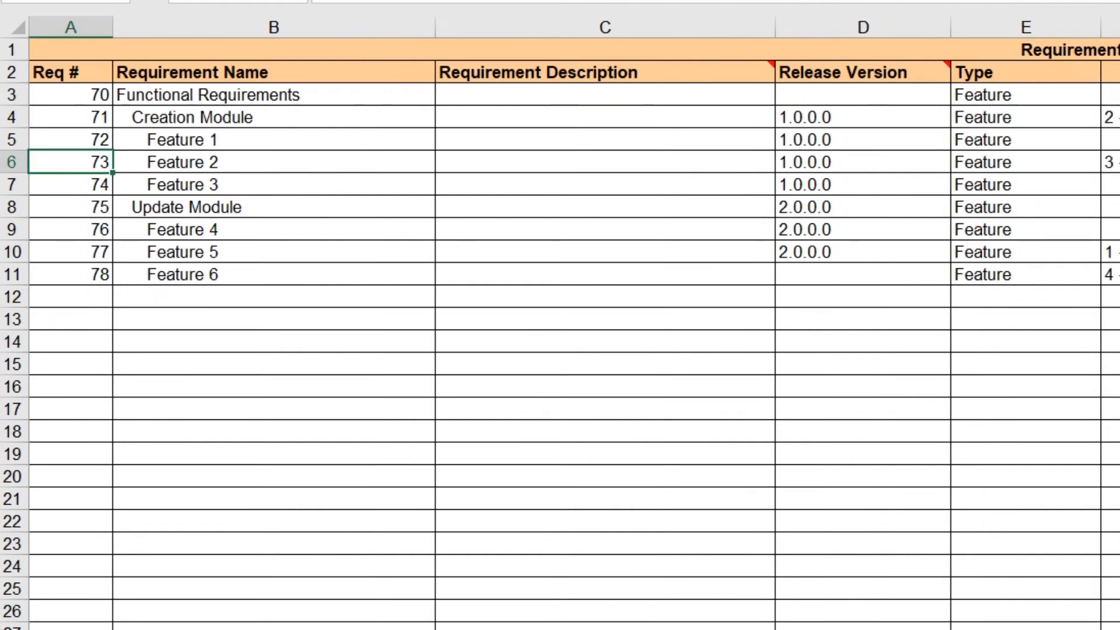
click(95, 141)
key(ctrl+Page_Down)
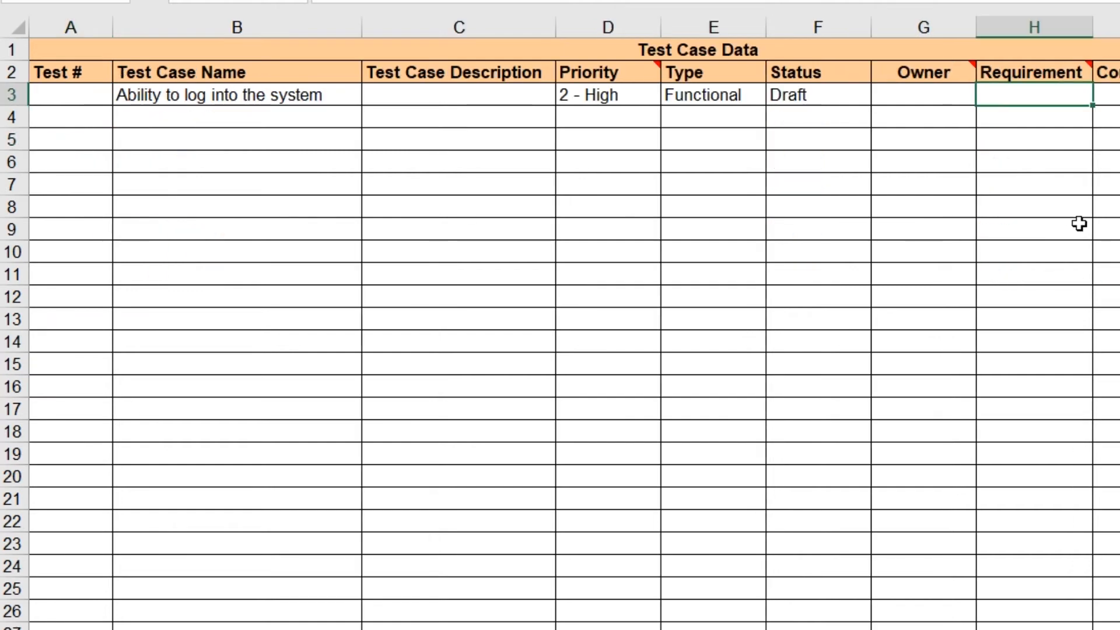
text(72)
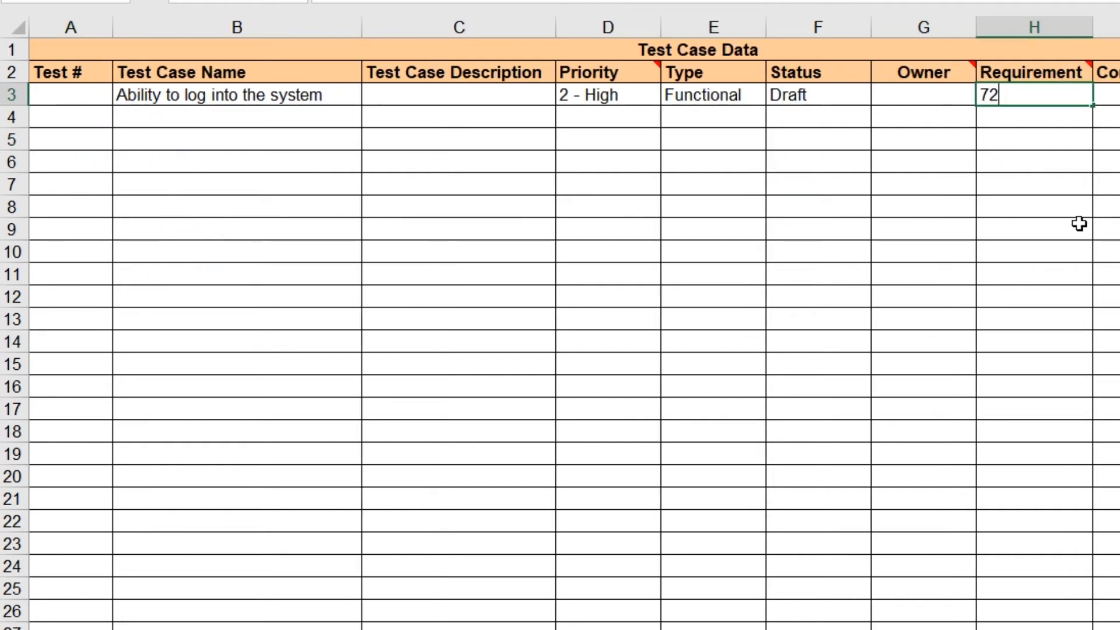
key(Tab)
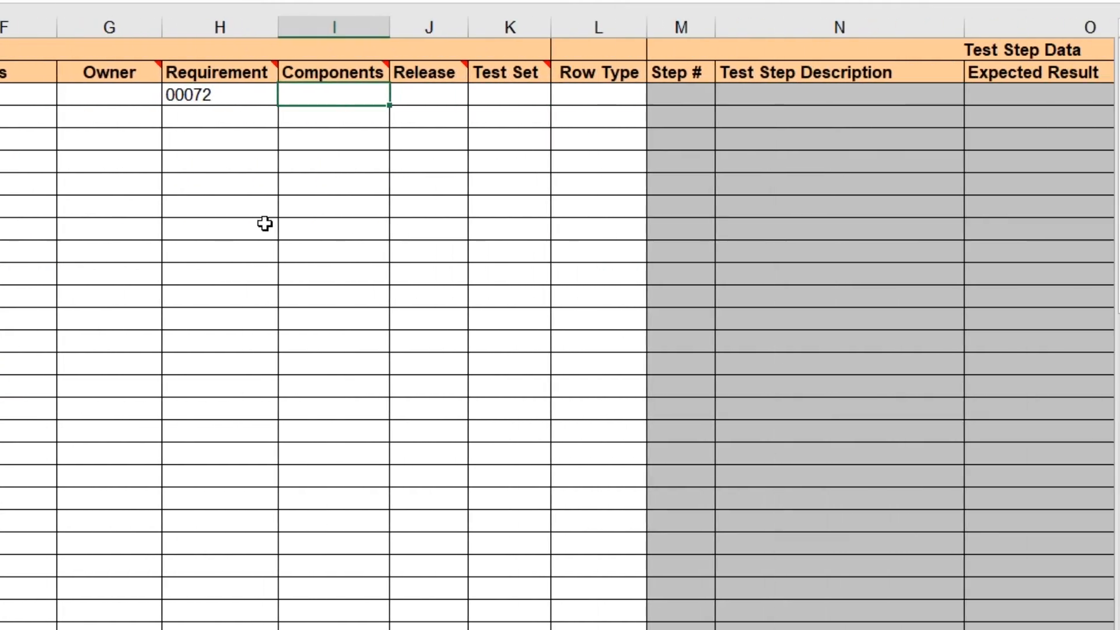
Set the login test case's Release in J3 to 1.0.0.0
key(Tab)
text(1.0)
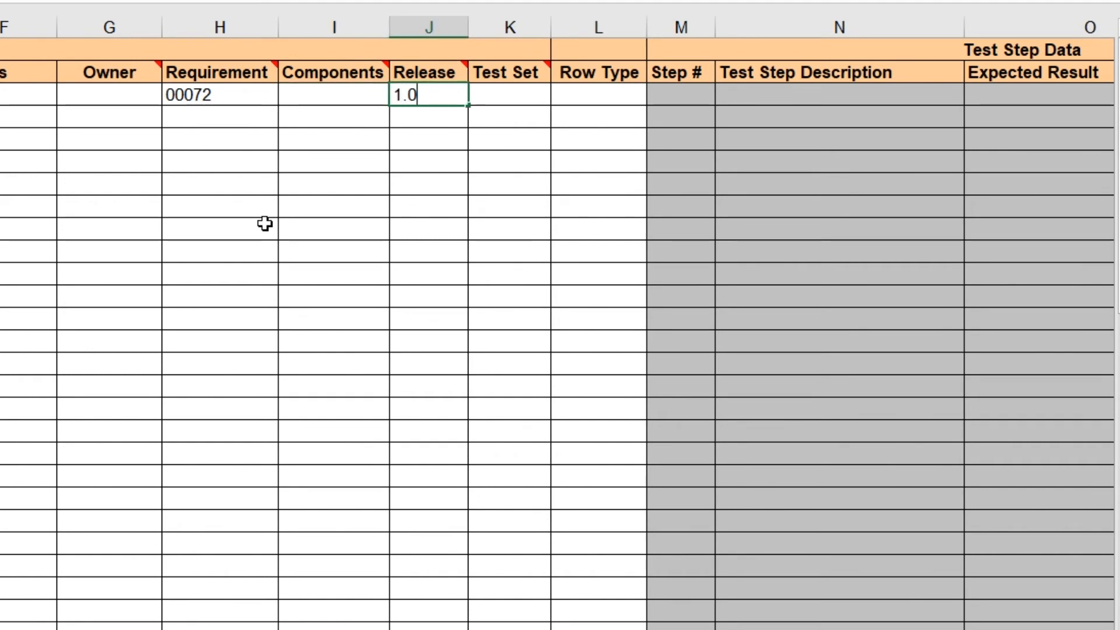
text(.0.0)
key(Return)
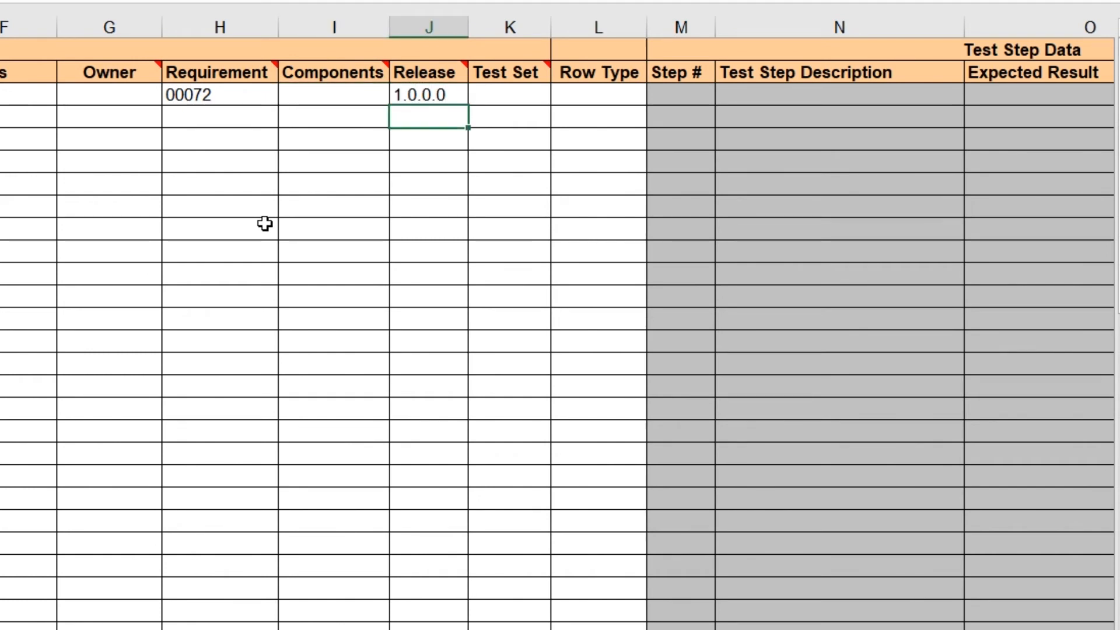
key(Up)
key(Tab)
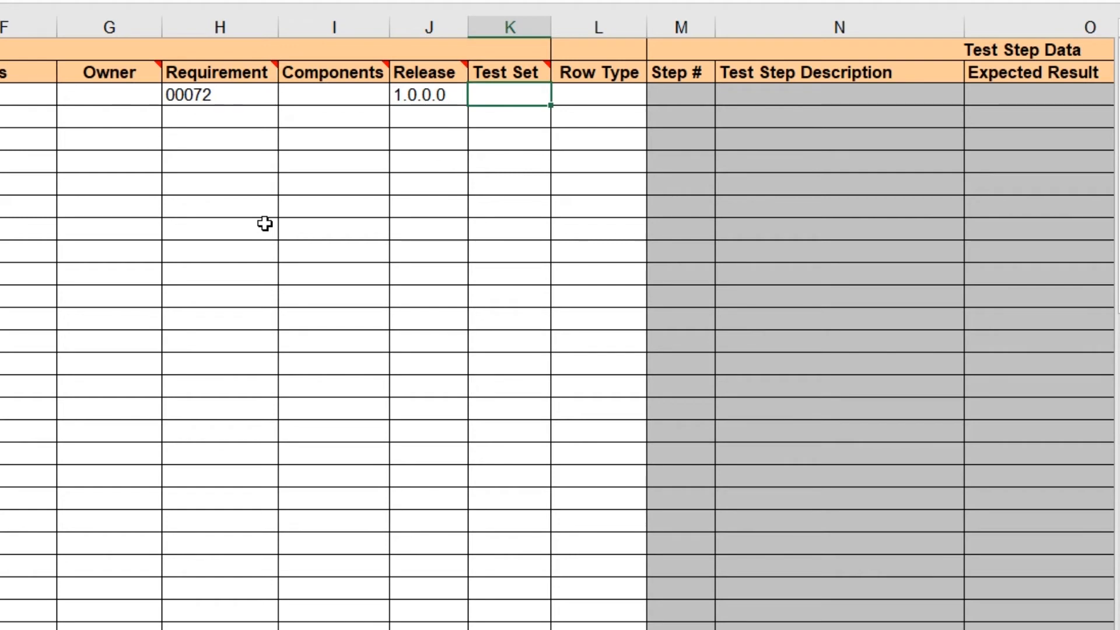
Set the Row Type of the login test case in L3 to TestCase
key(Left)
key(Left)
key(Left)
key(Left)
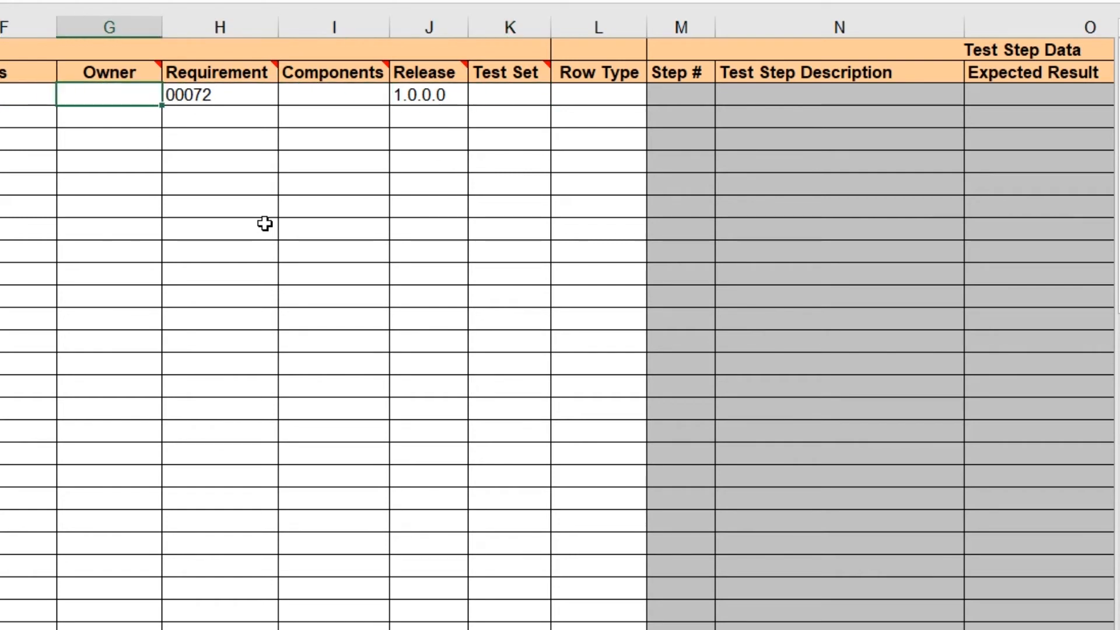
key(Right)
key(Right)
key(Right)
key(Right)
key(Right)
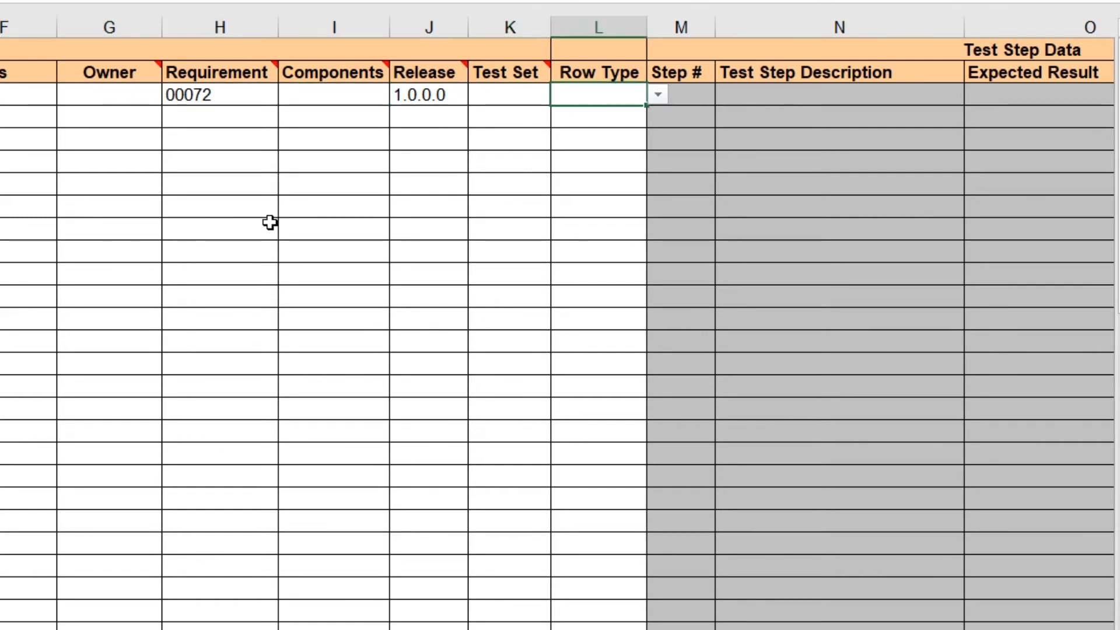
click(658, 96)
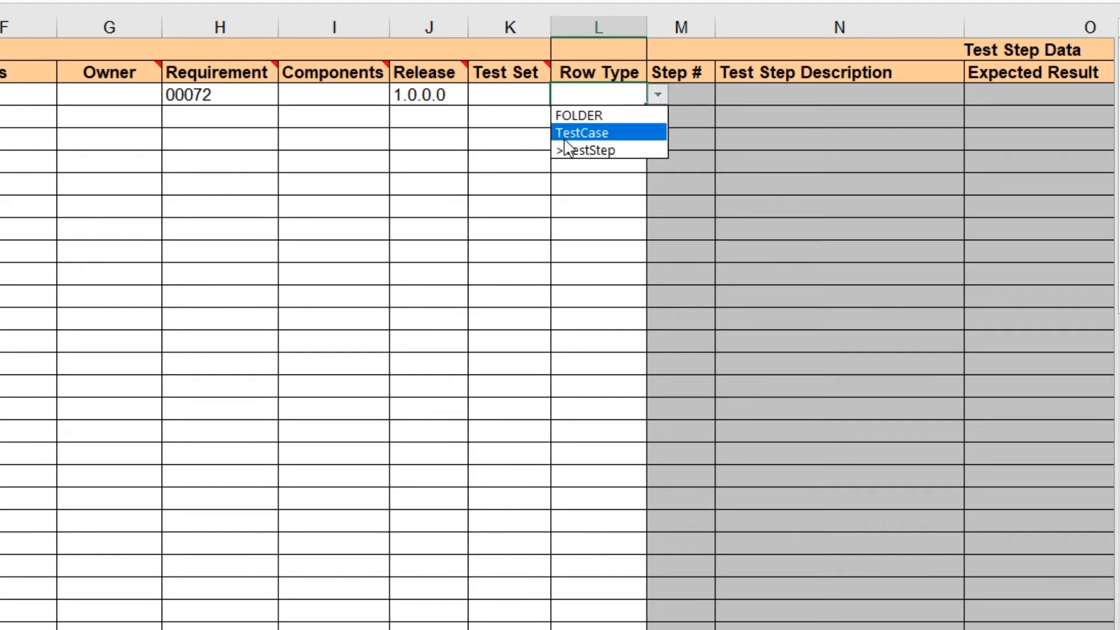
click(604, 134)
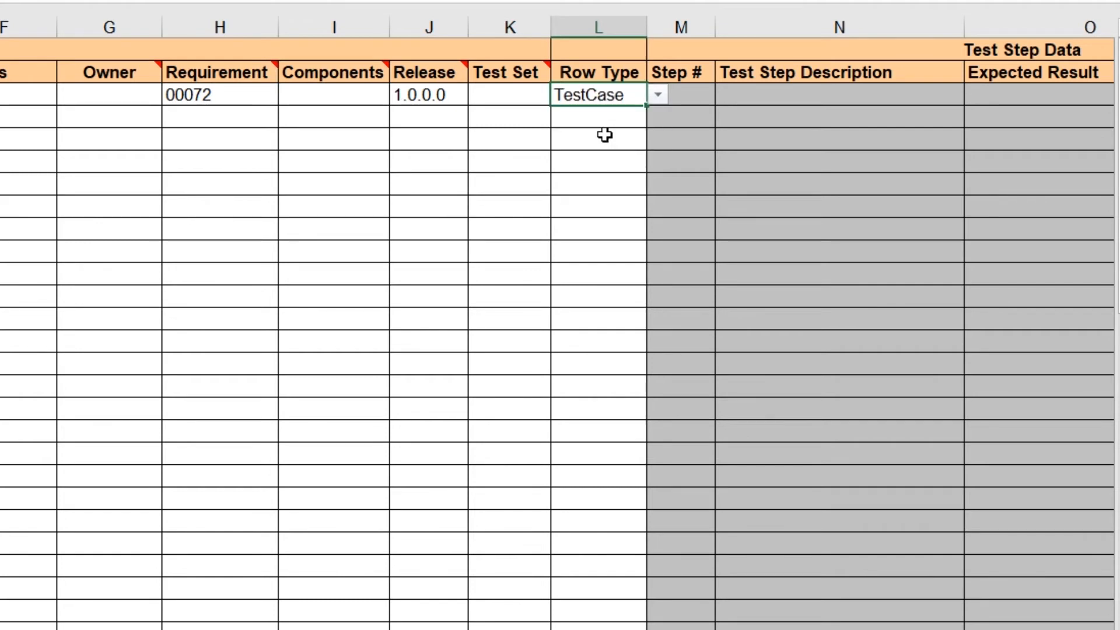
Set the Row Type of the three rows below the test case, L4:L6, to >TestStep
click(600, 117)
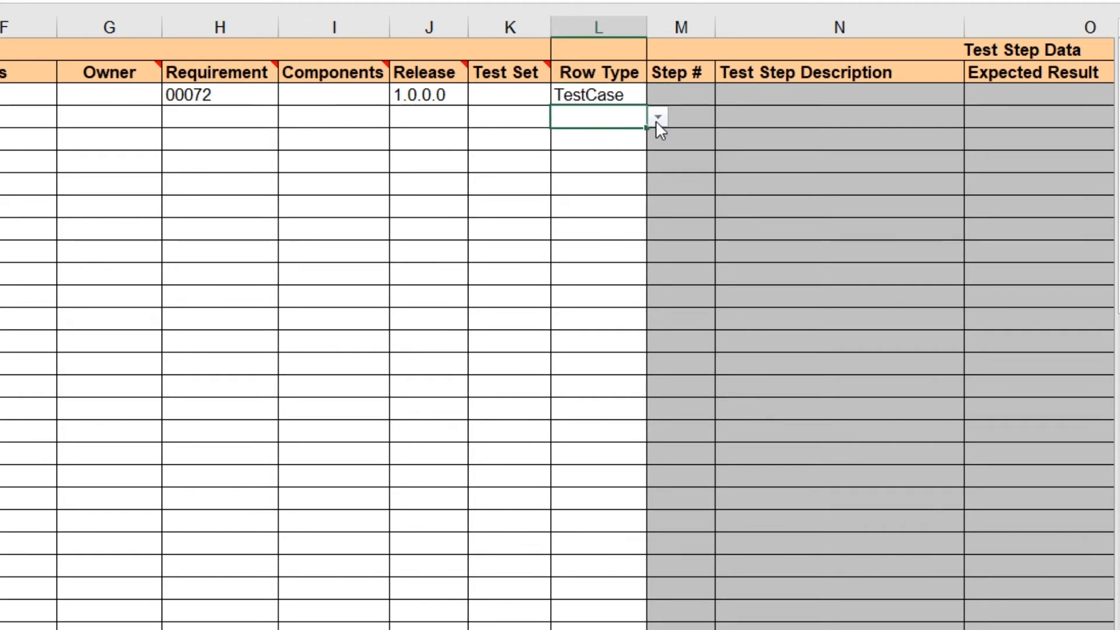
click(657, 118)
click(593, 169)
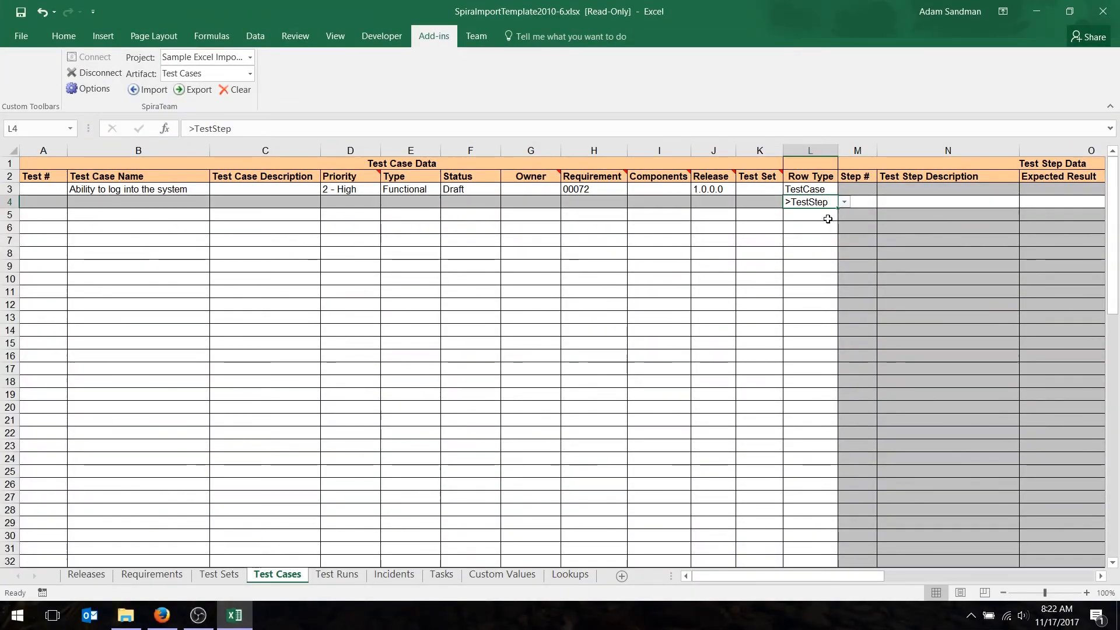
click(627, 149)
click(843, 215)
click(805, 243)
click(816, 227)
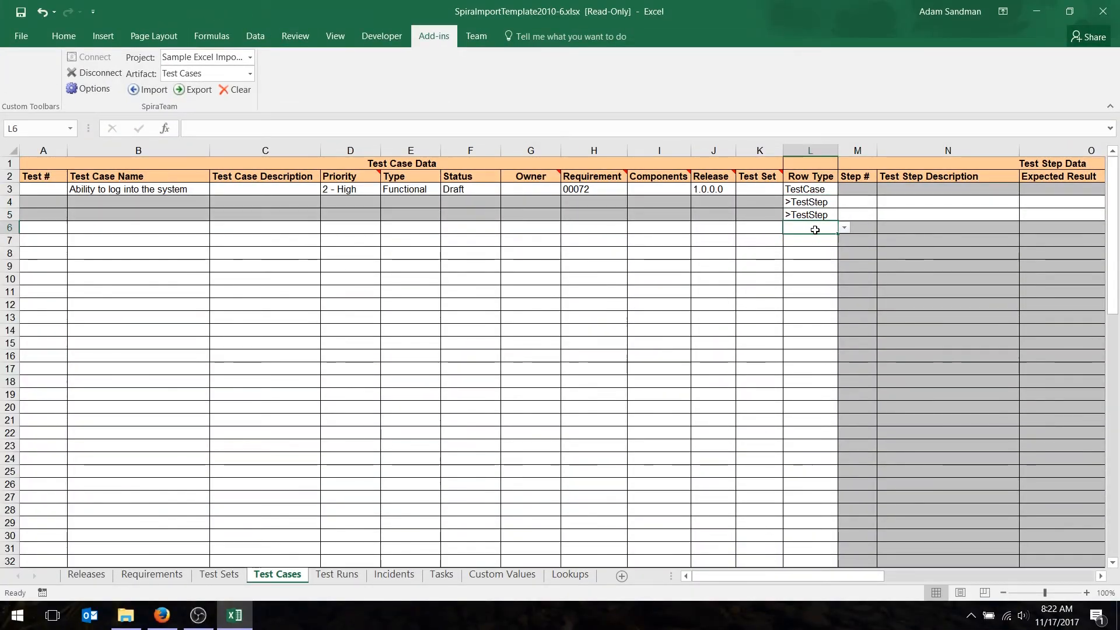
click(844, 228)
click(805, 258)
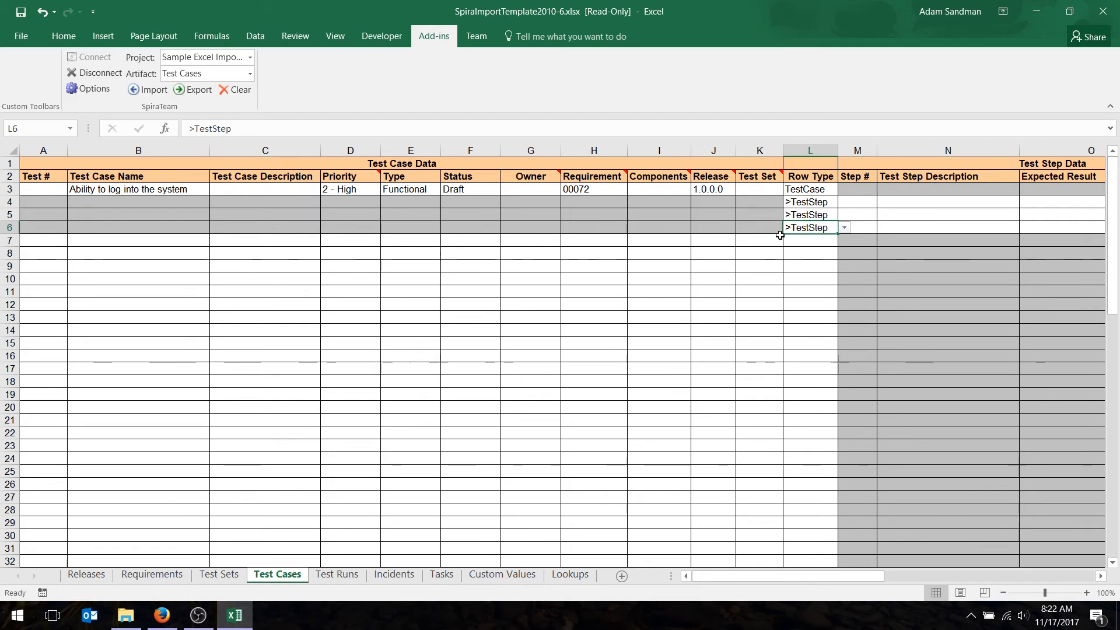
Examine the login test case's fields in row 3, from Test # across to the test step columns
click(870, 200)
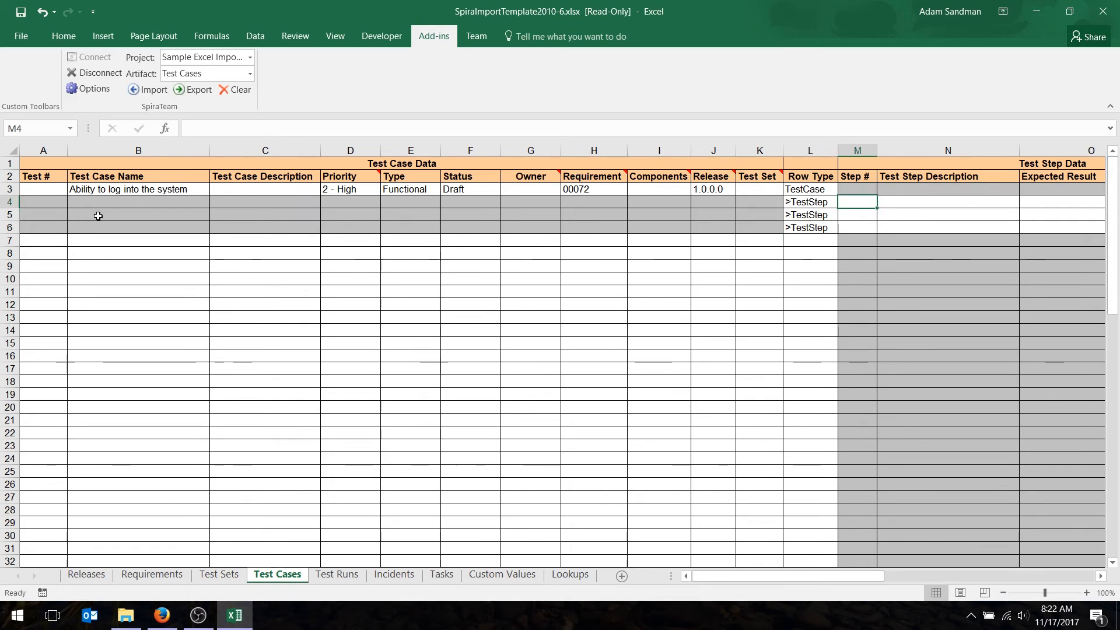
click(42, 188)
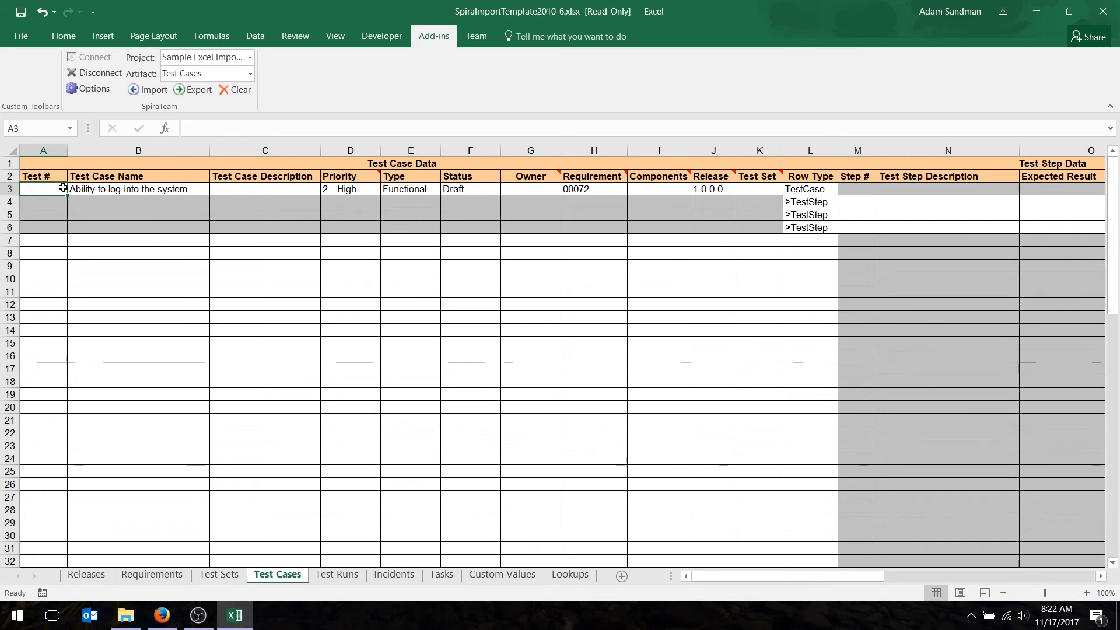
key(Tab)
key(Tab)
key(Tab)
key(Tab)
key(Tab)
key(Tab)
key(Tab)
key(Tab)
key(Tab)
key(Tab)
key(Tab)
key(Tab)
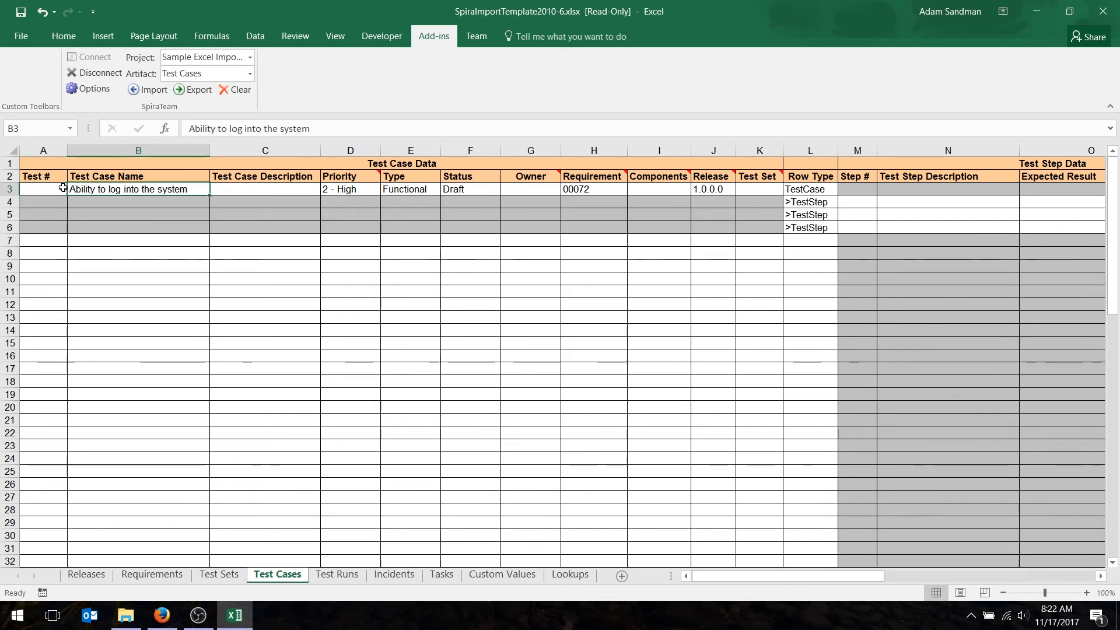
key(Right)
key(Right)
key(Right)
key(Right)
key(Right)
key(Right)
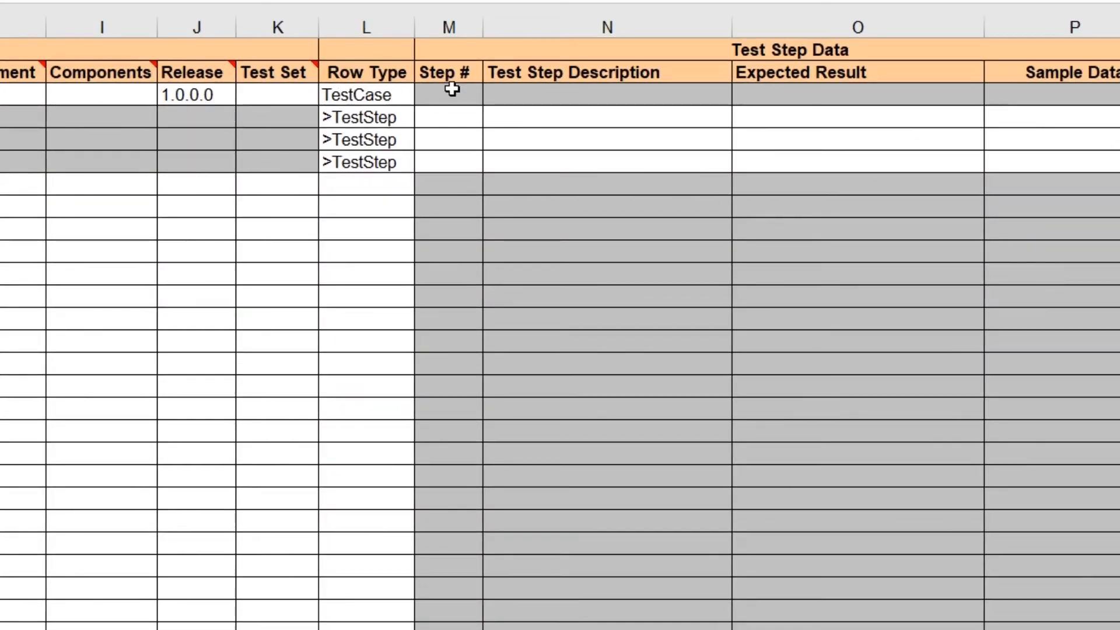
Number the three test steps 1, 2 and 3 in the Step # cells M4:M6
click(455, 120)
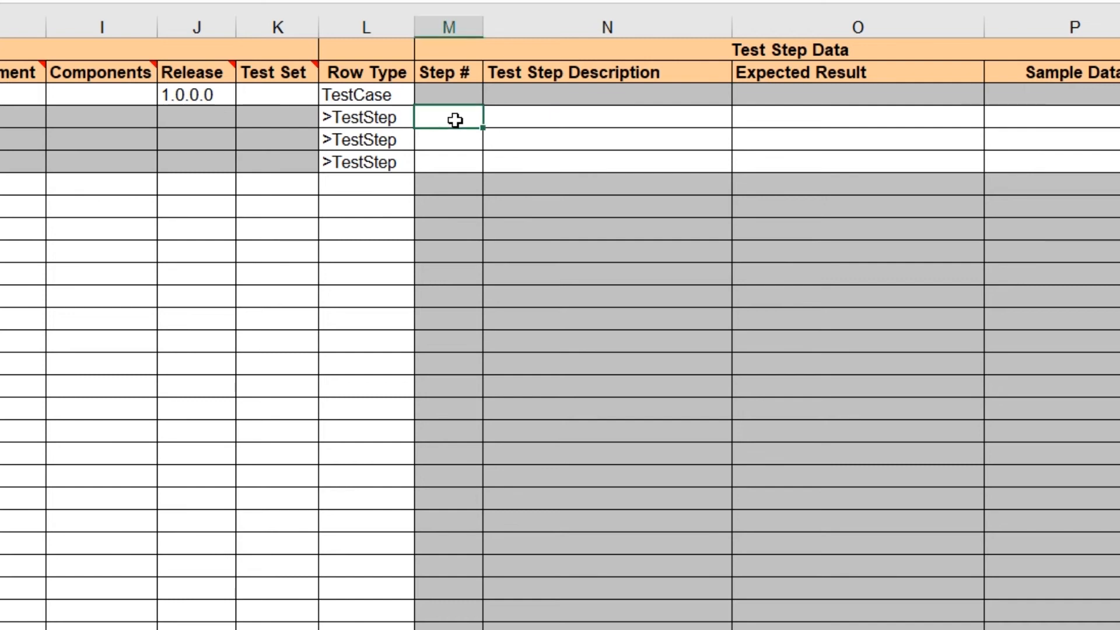
text(1)
key(Return)
text(2)
key(Return)
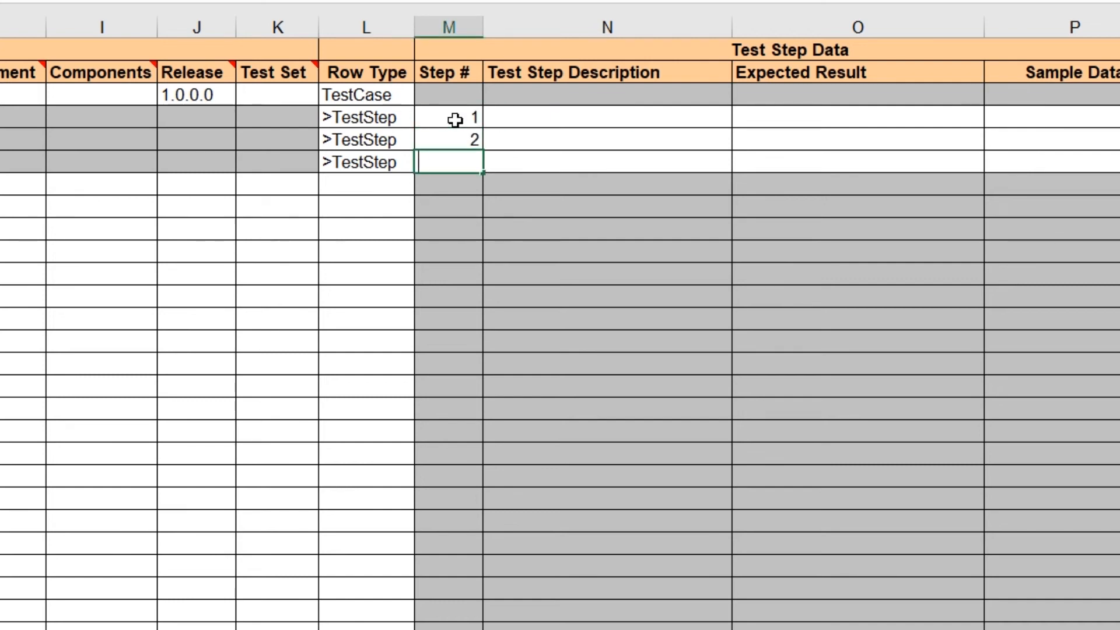
text(3)
key(Return)
Clear the step numbers from M4:M6
click(455, 120)
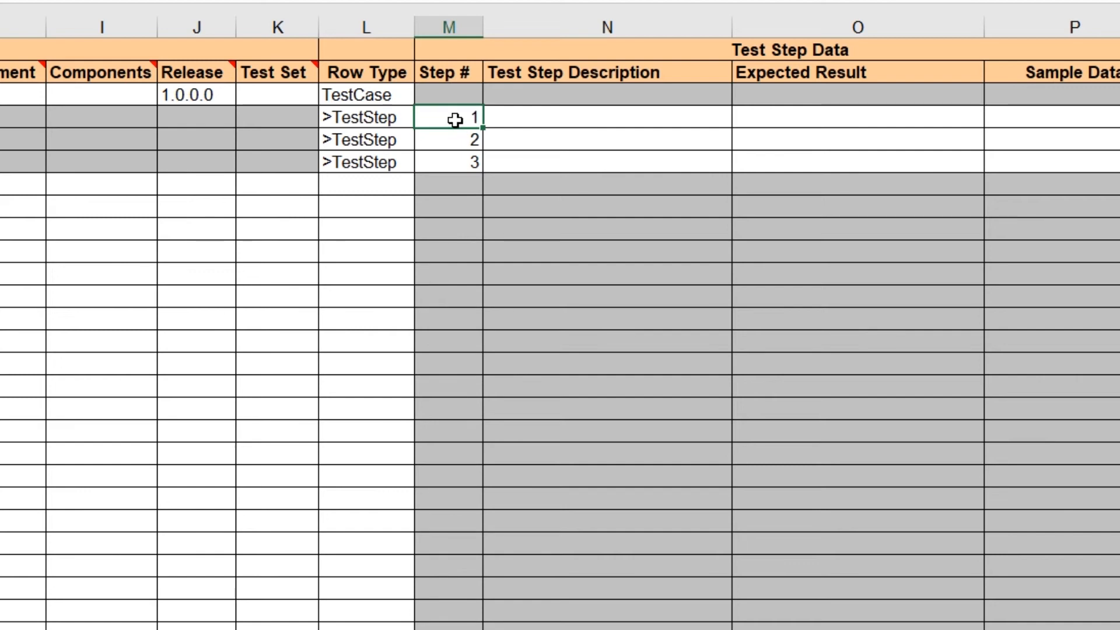
key(shift+Down)
key(shift+Down)
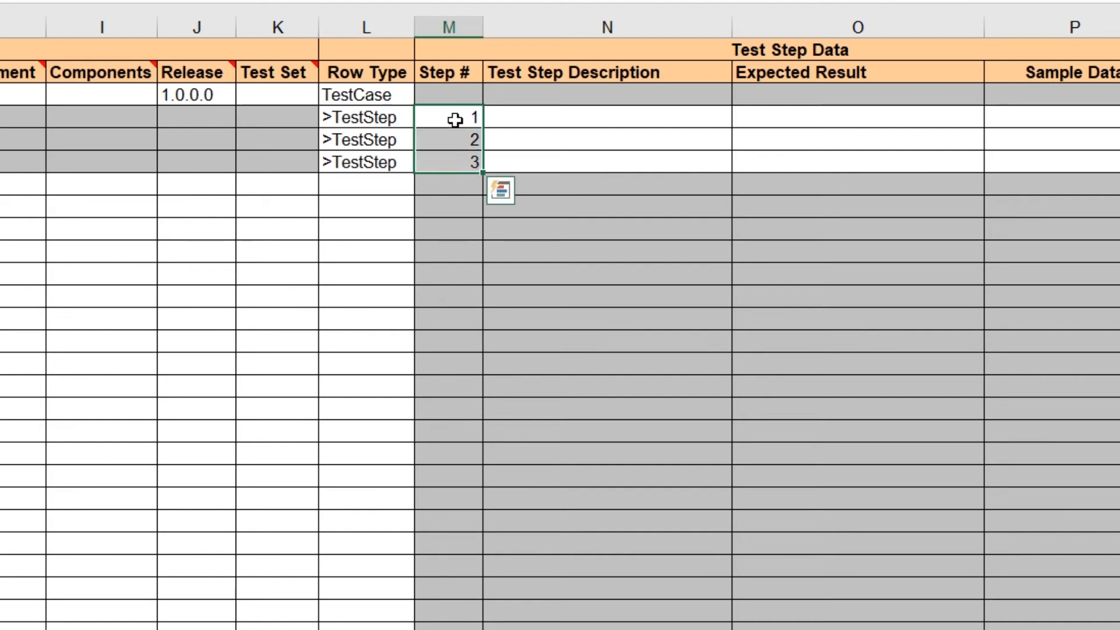
key(Delete)
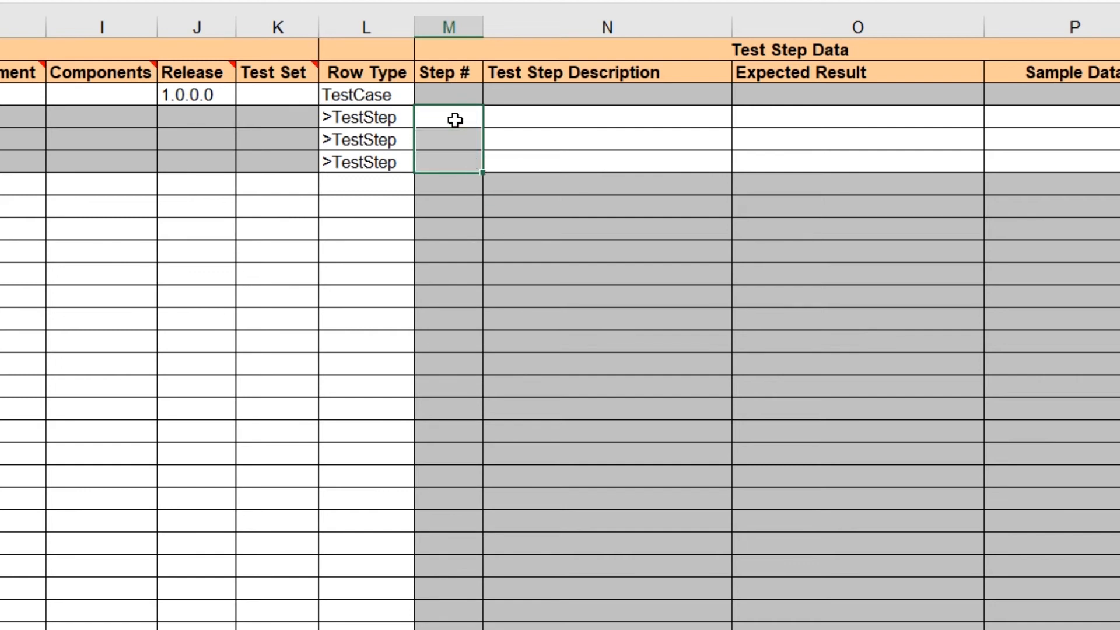
Enter "Click on the login link" as the first test step's description in N4
key(Right)
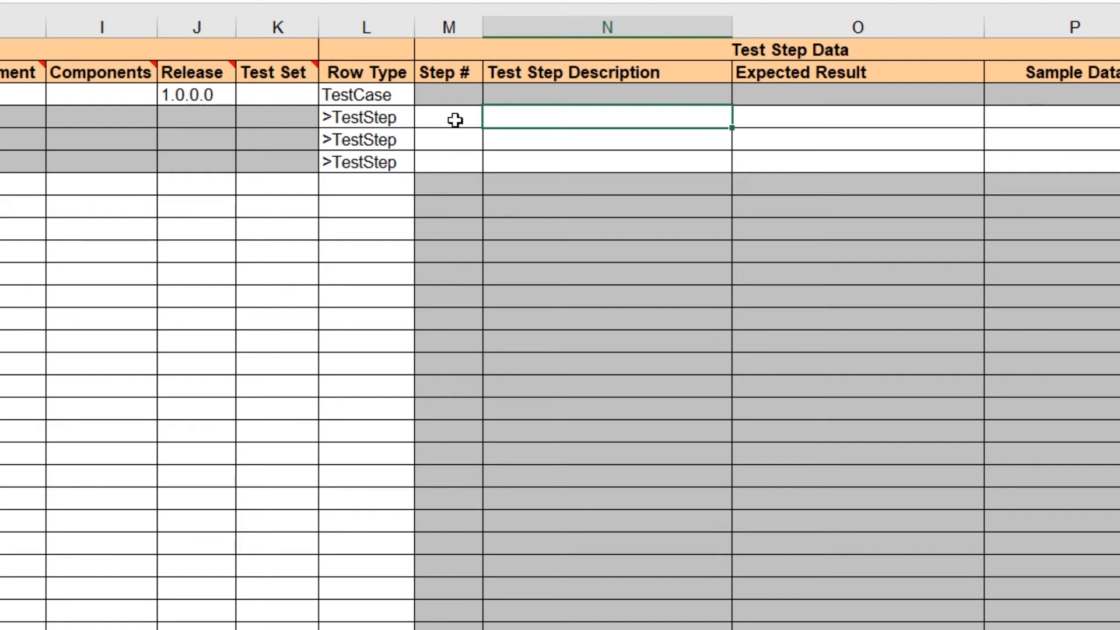
text(ck on the l)
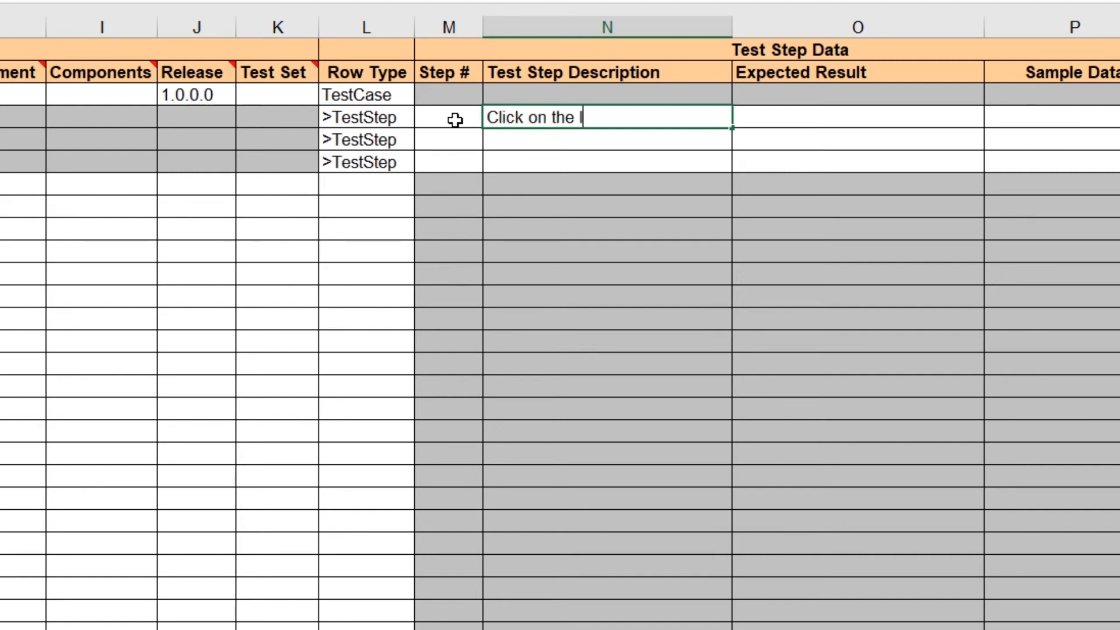
text(ogin link)
key(Return)
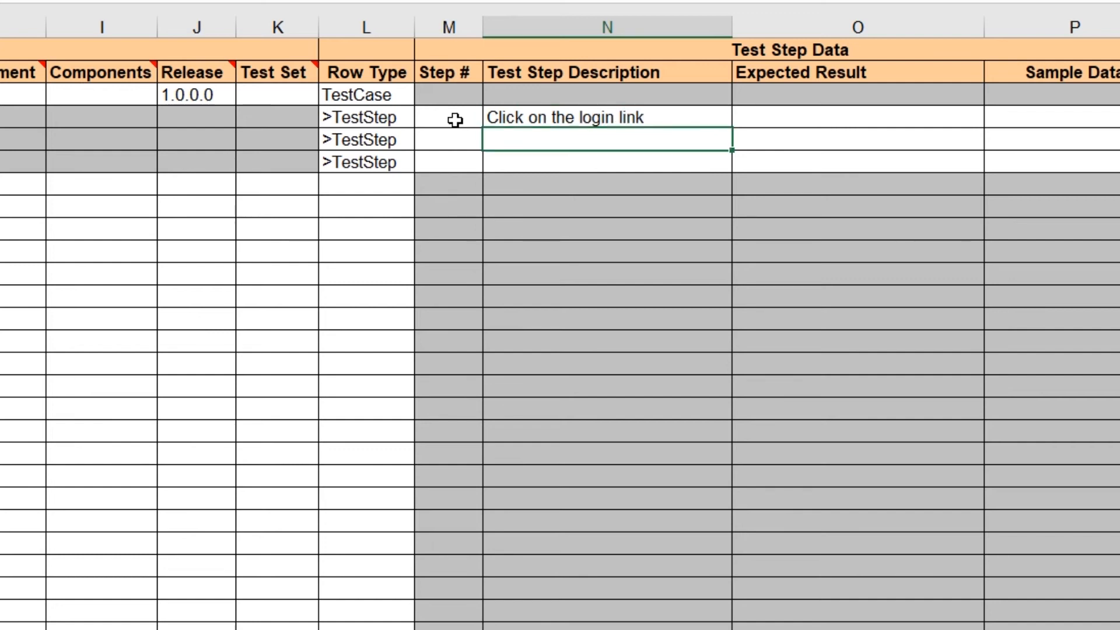
Enter the test step descriptions "Enter username and password" in N5 and "Click submit button" in N6
text(Enter username)
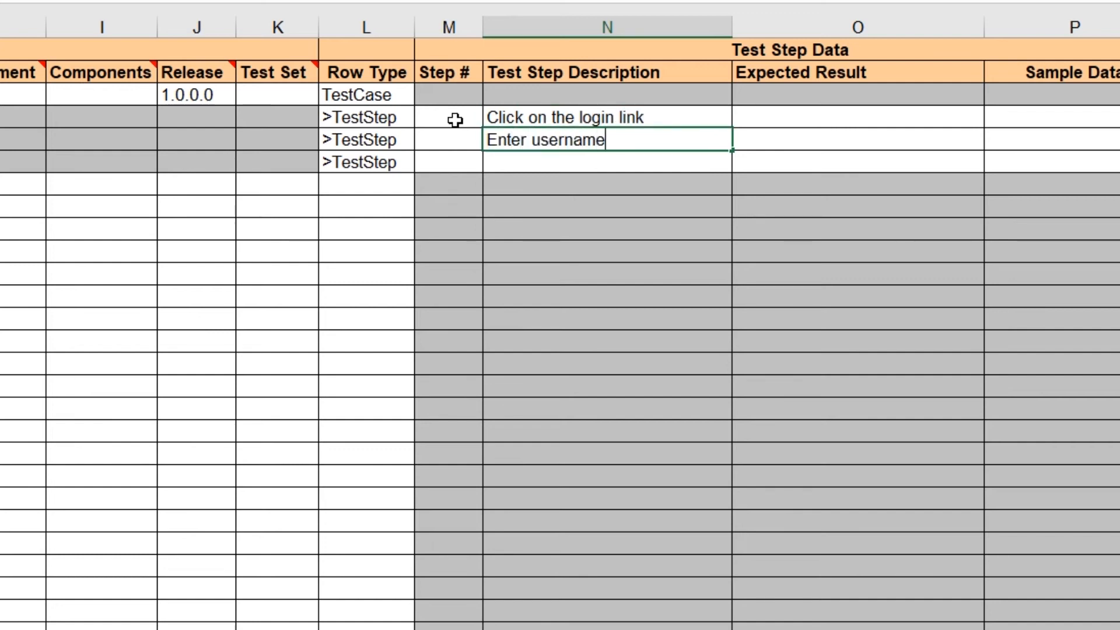
text( and pass)
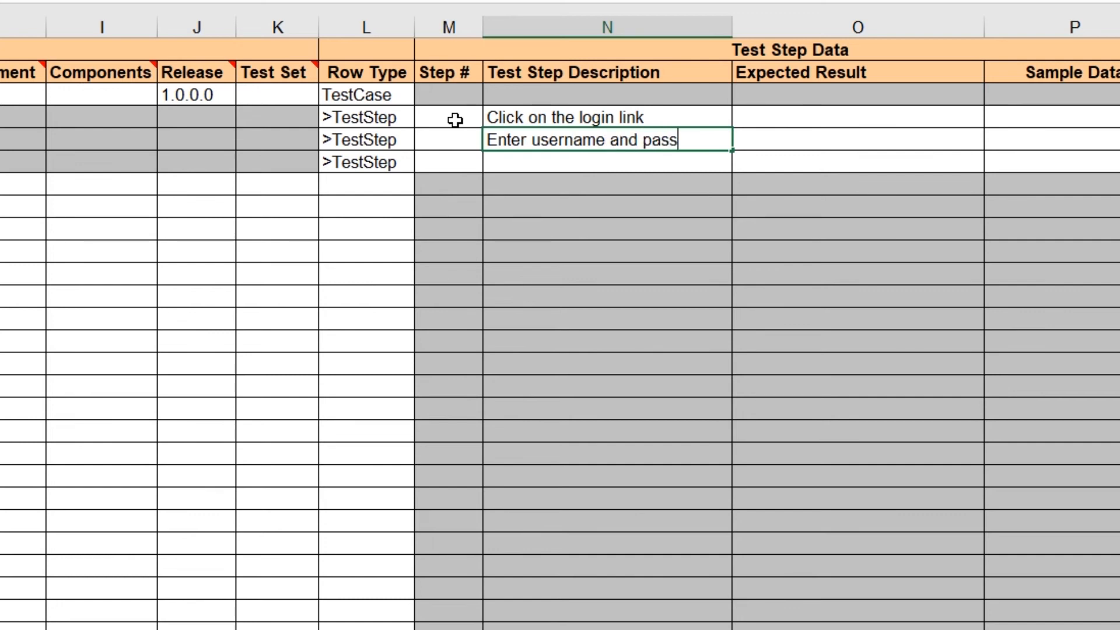
text(word)
key(Return)
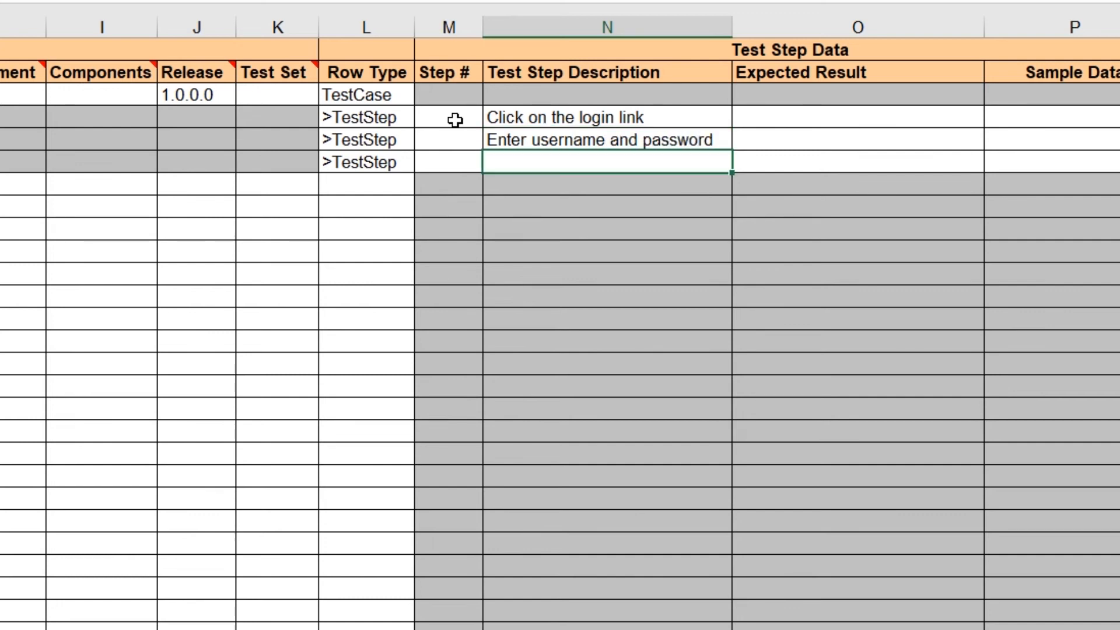
text(C)
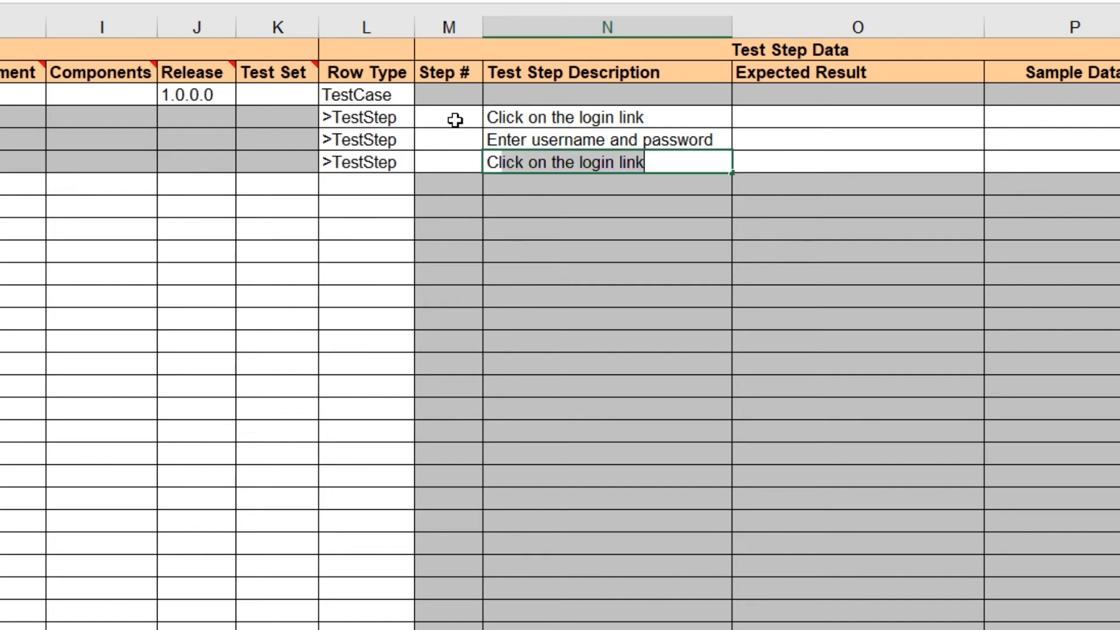
text(lick submit button)
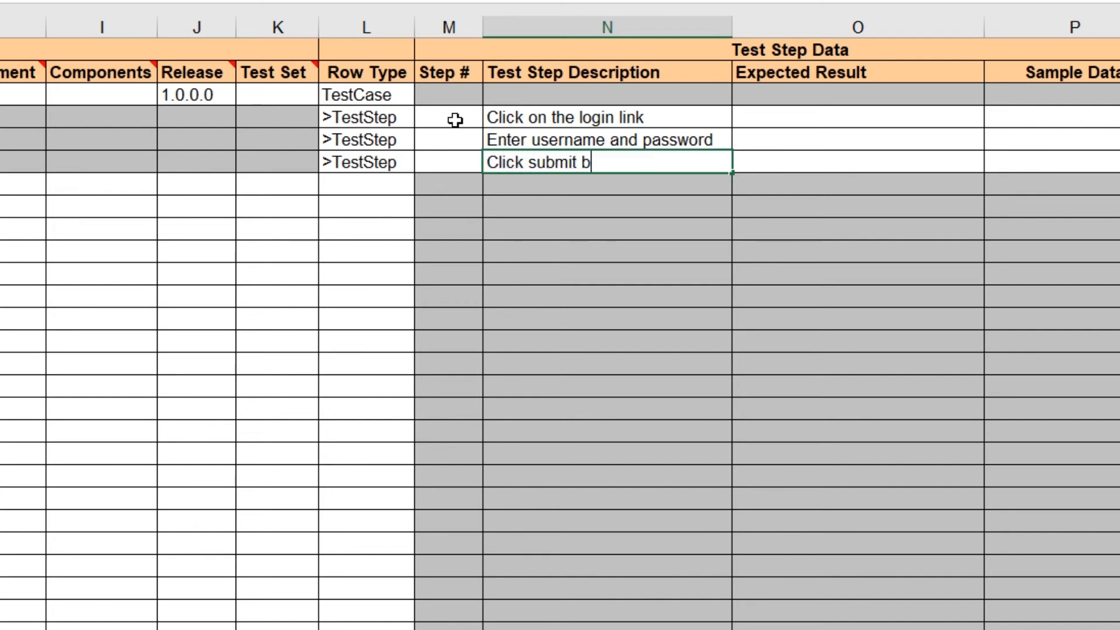
key(Return)
Enter the expected results "Login page loads", "Data is accepted" and "User is logged in" for the three login test steps in O4:O6
key(Up)
key(Up)
key(Up)
key(Right)
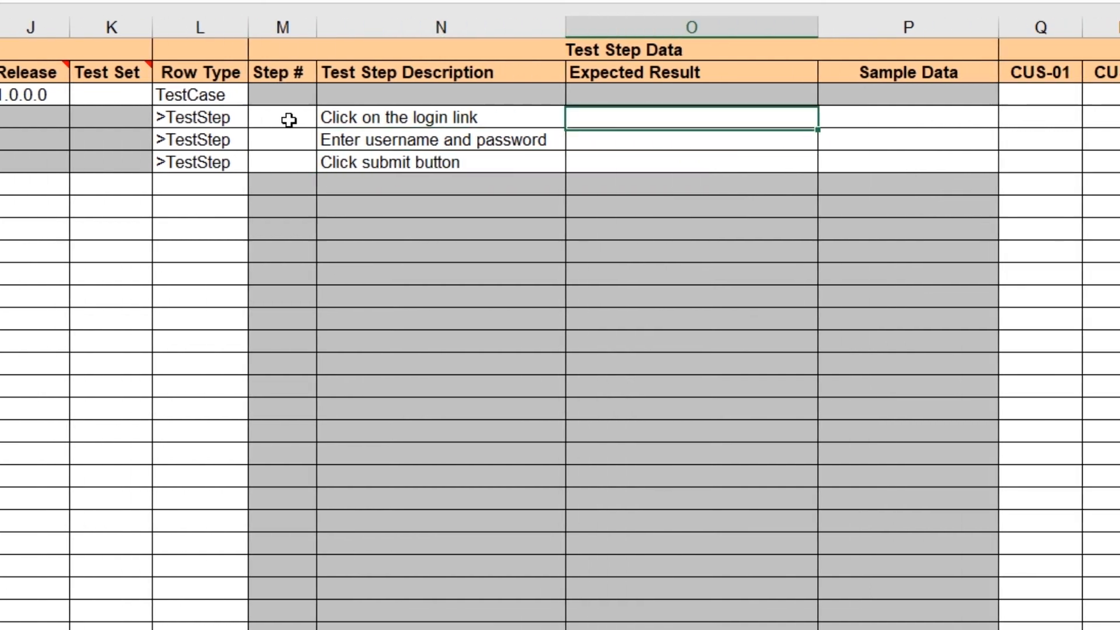
text(Login page loads)
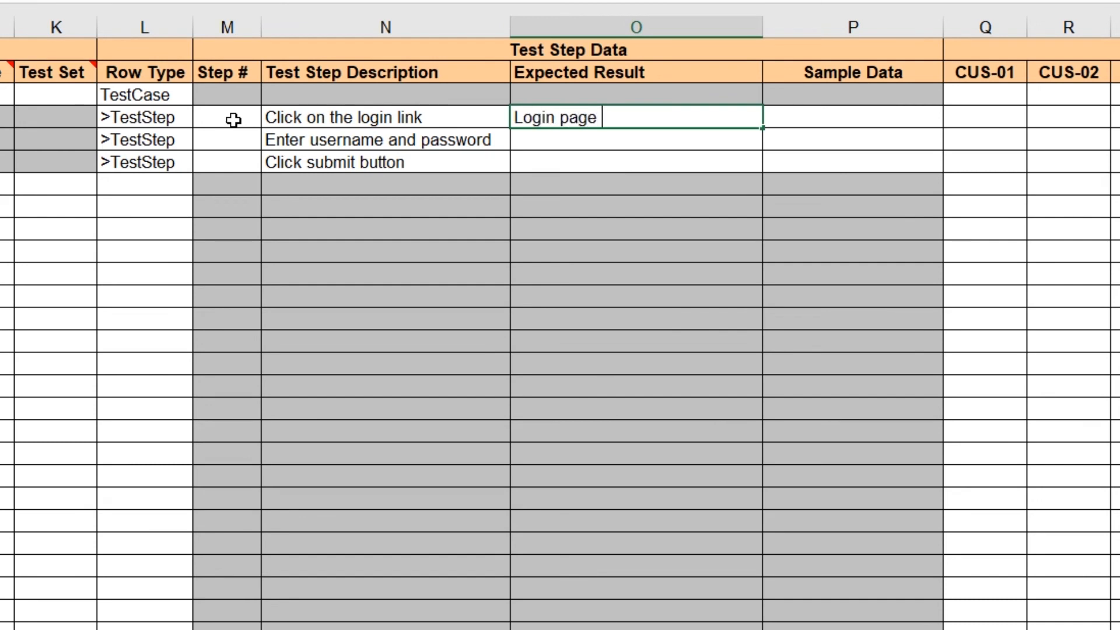
key(Return)
key(Up)
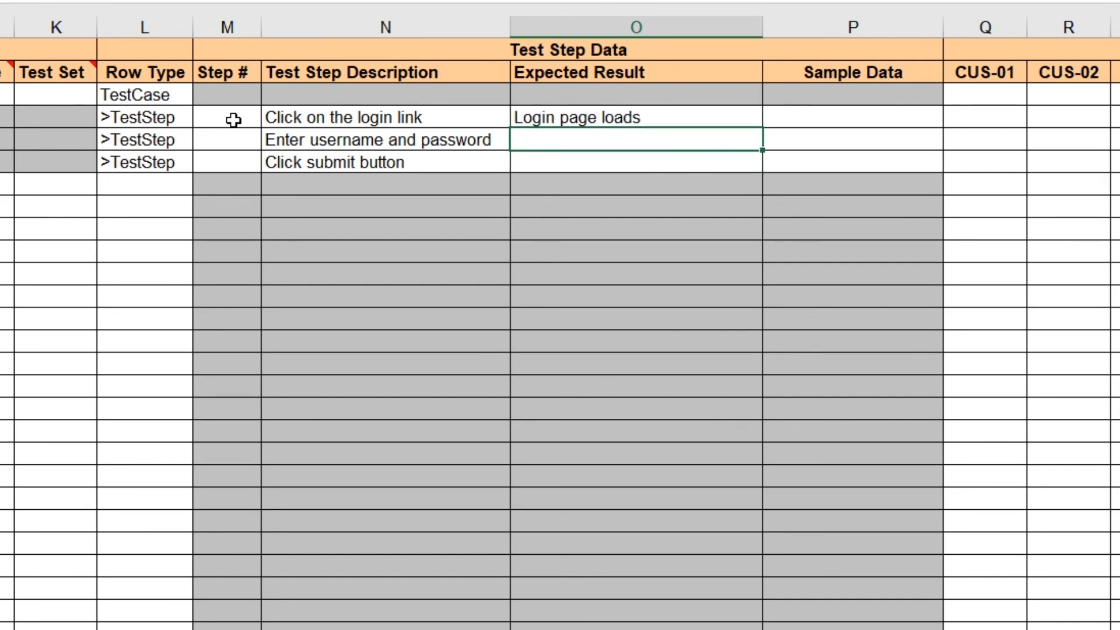
text(Data is accepted)
key(Return)
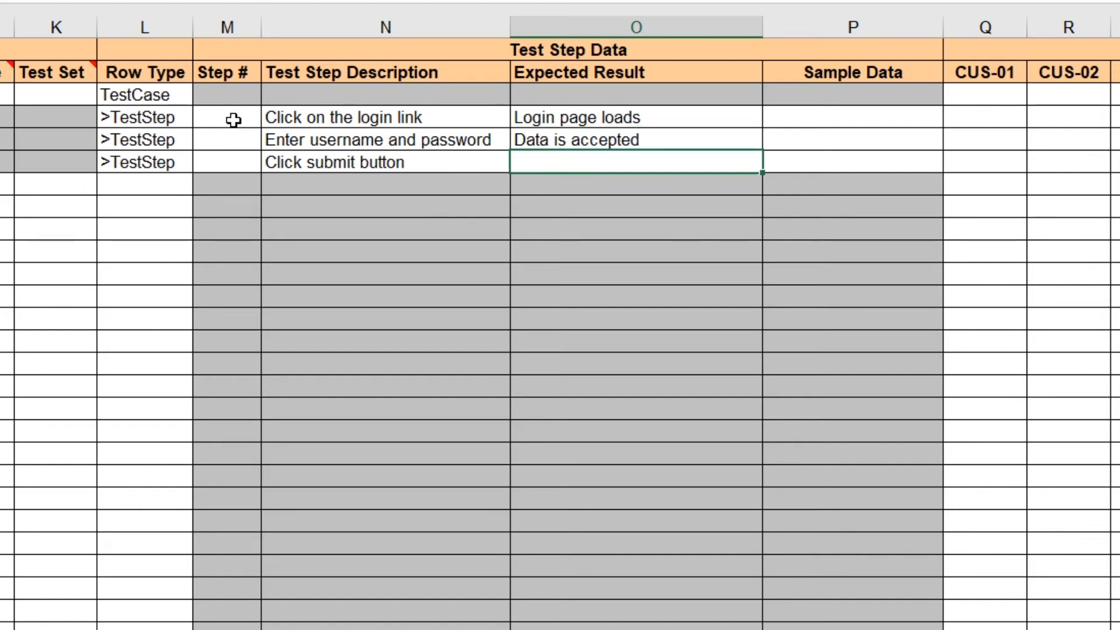
text(User is logged in)
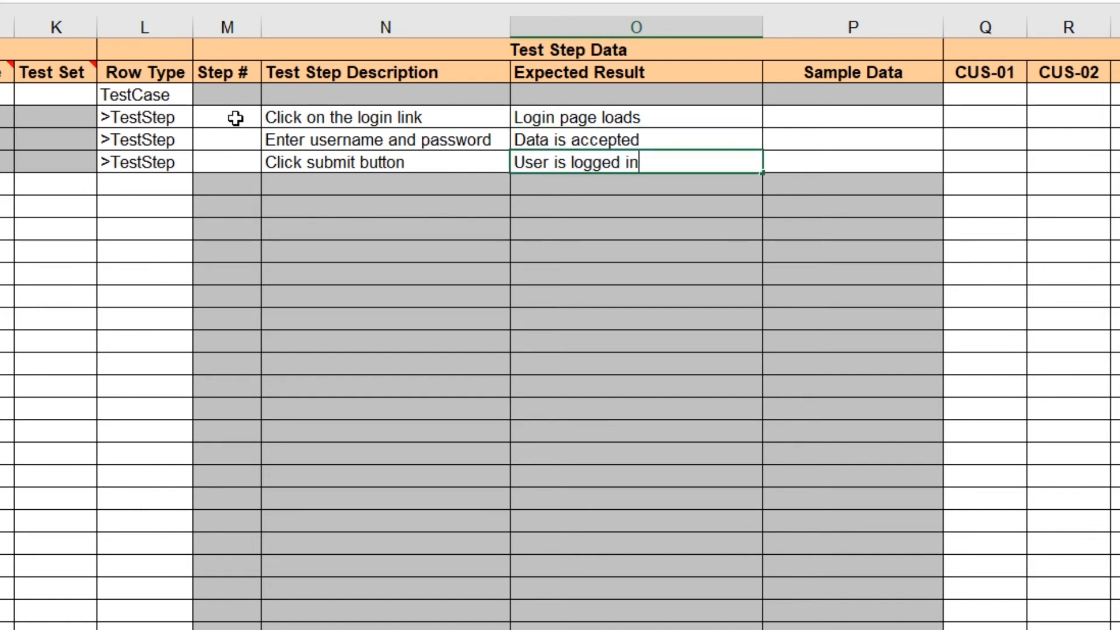
key(Return)
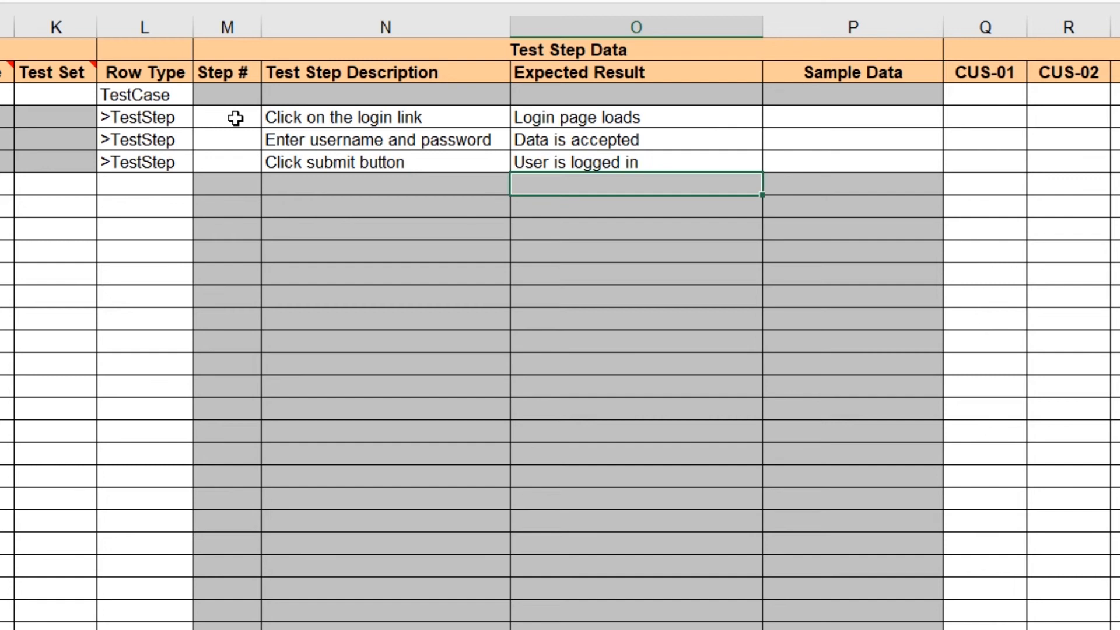
Name a second test case "Ability to log out of the system" in B7, below the login test case
key(Left)
key(Left)
key(Left)
key(Left)
key(Left)
key(Left)
key(Left)
key(Left)
key(Left)
key(Left)
key(Left)
key(Left)
key(Left)
key(Left)
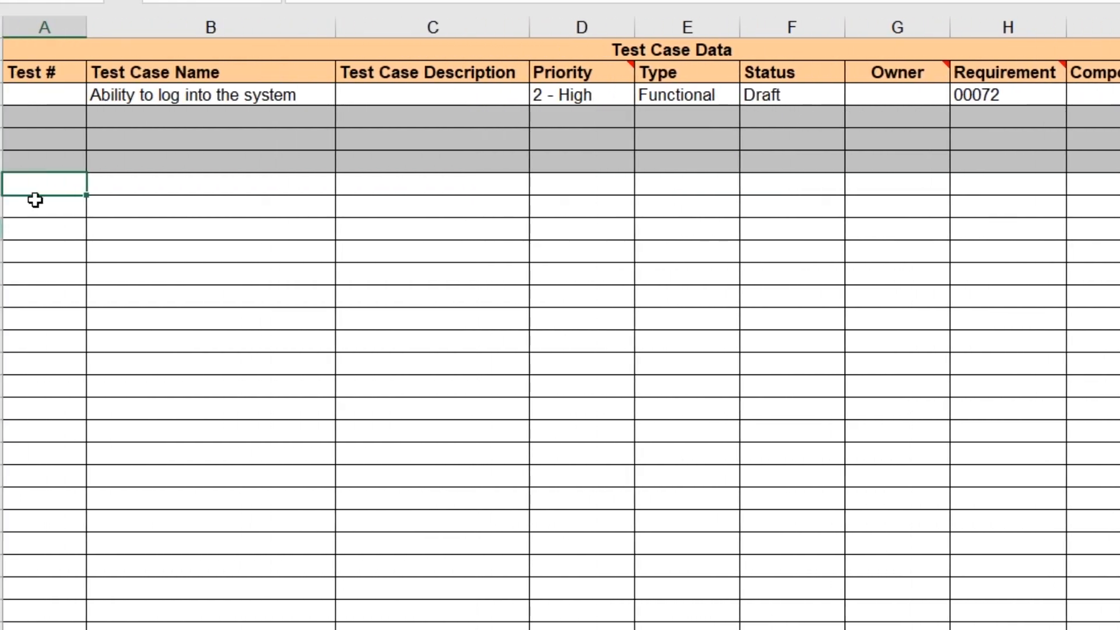
click(303, 187)
text(A)
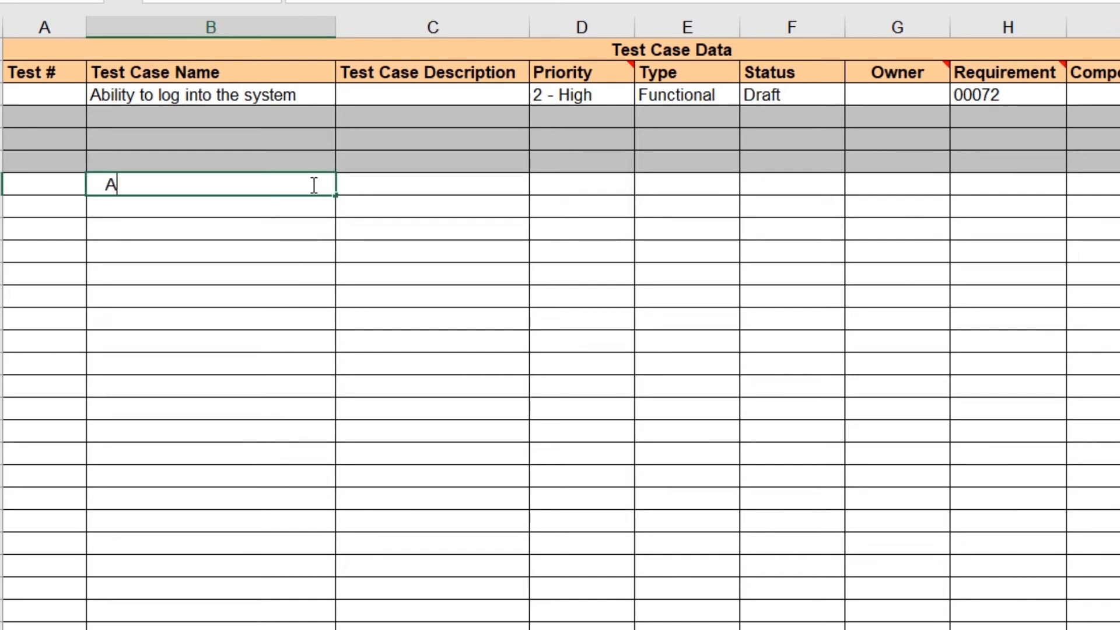
text(bility to l)
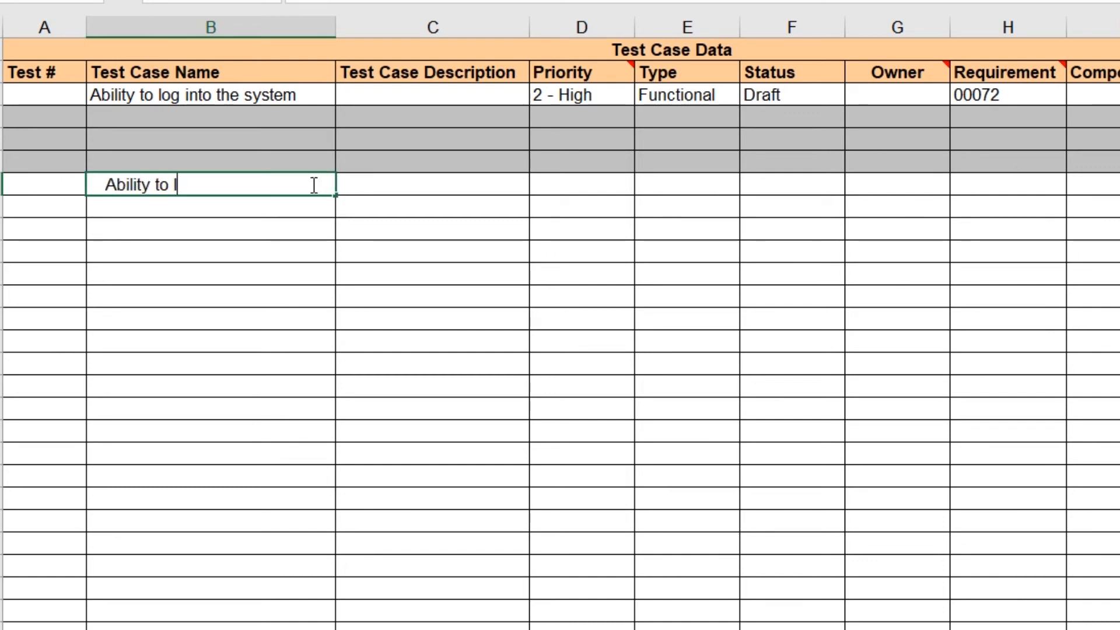
text(og out of the system)
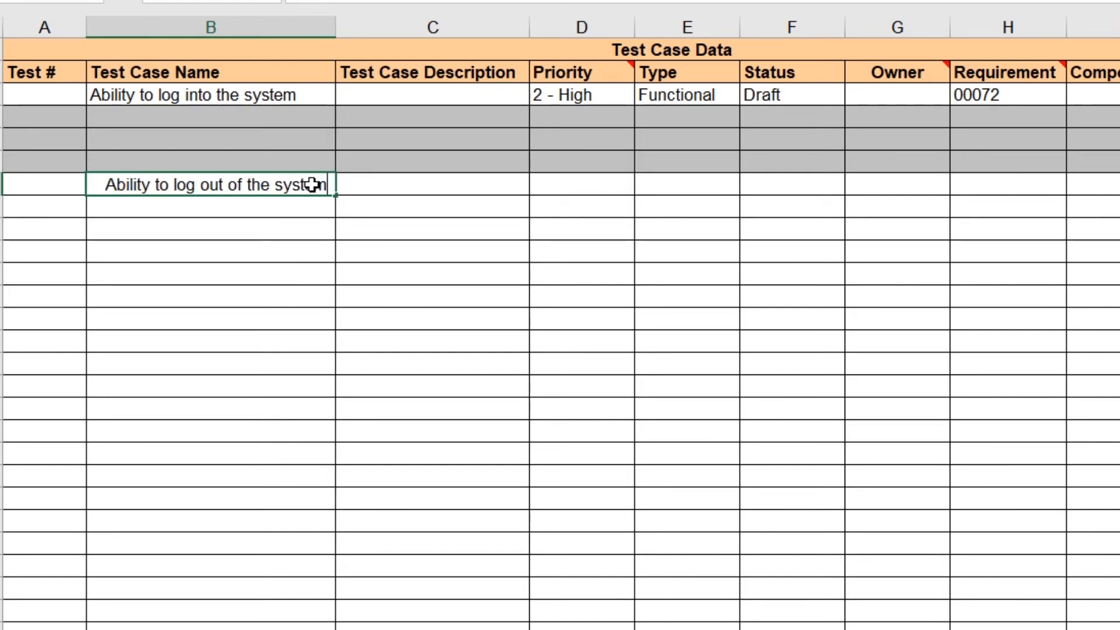
key(Return)
click(312, 184)
key(ctrl+alt+shift+Tab)
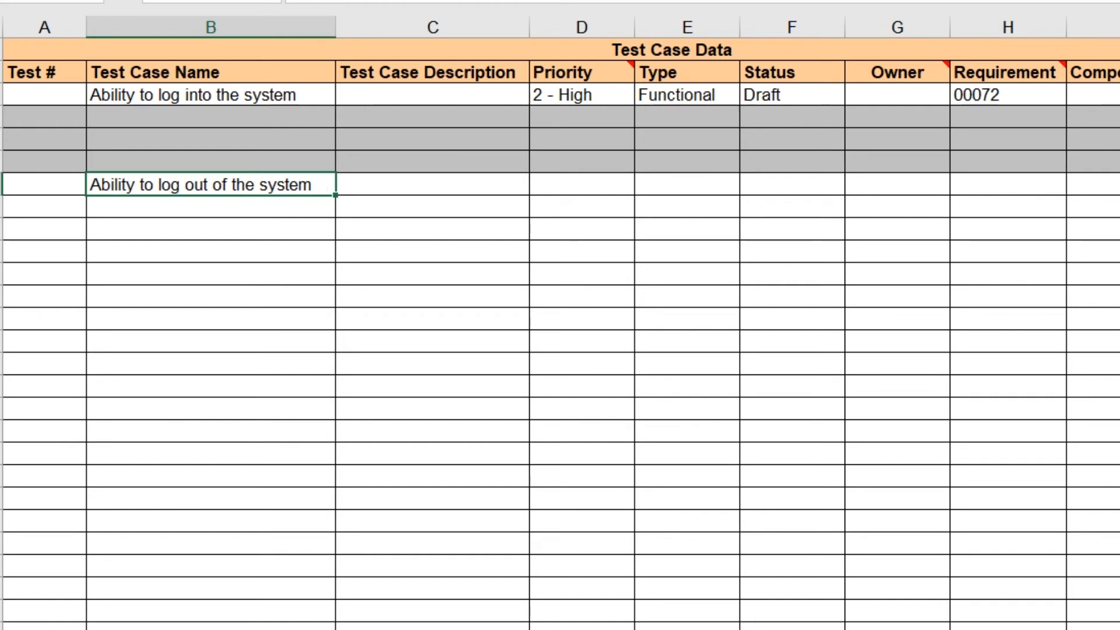
Set the logout test case's priority to 2 - High and its type to Regression in row 7
click(603, 178)
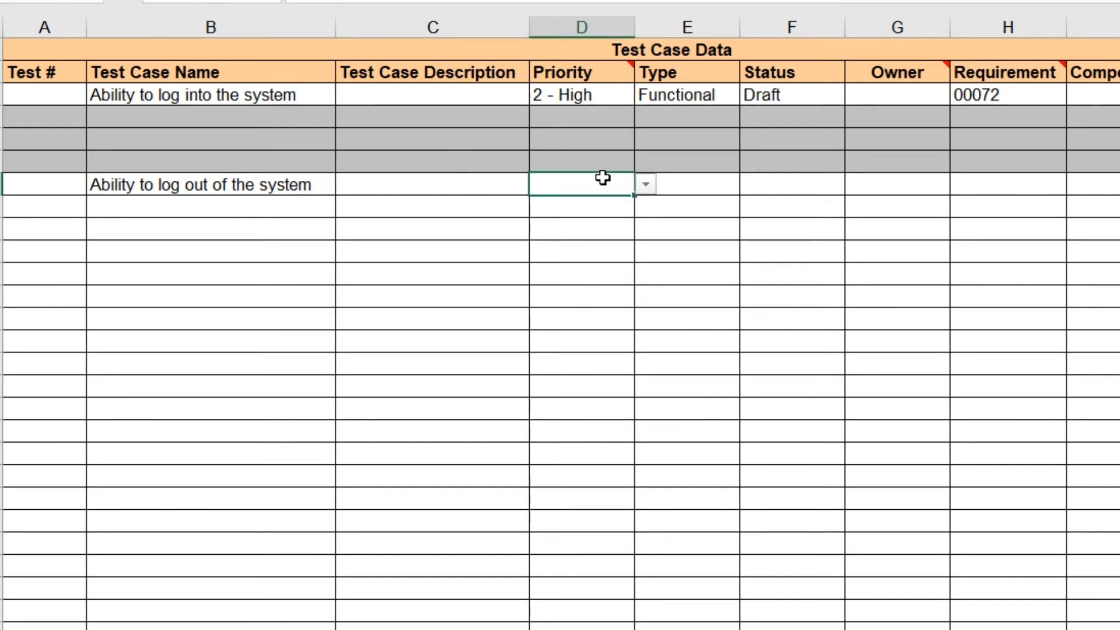
click(645, 185)
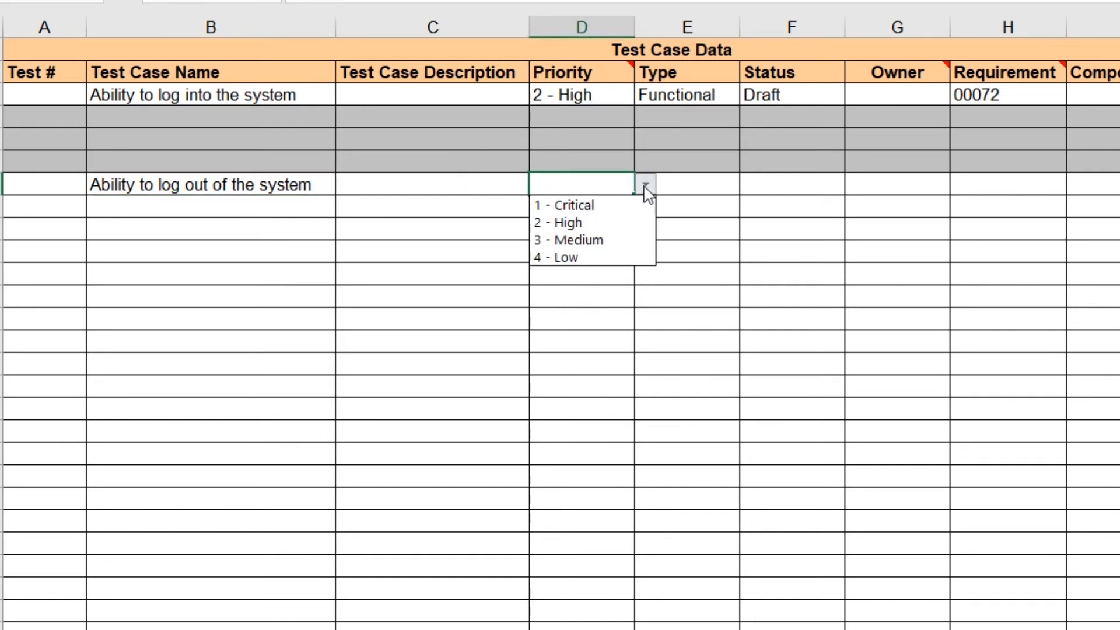
click(606, 225)
click(720, 181)
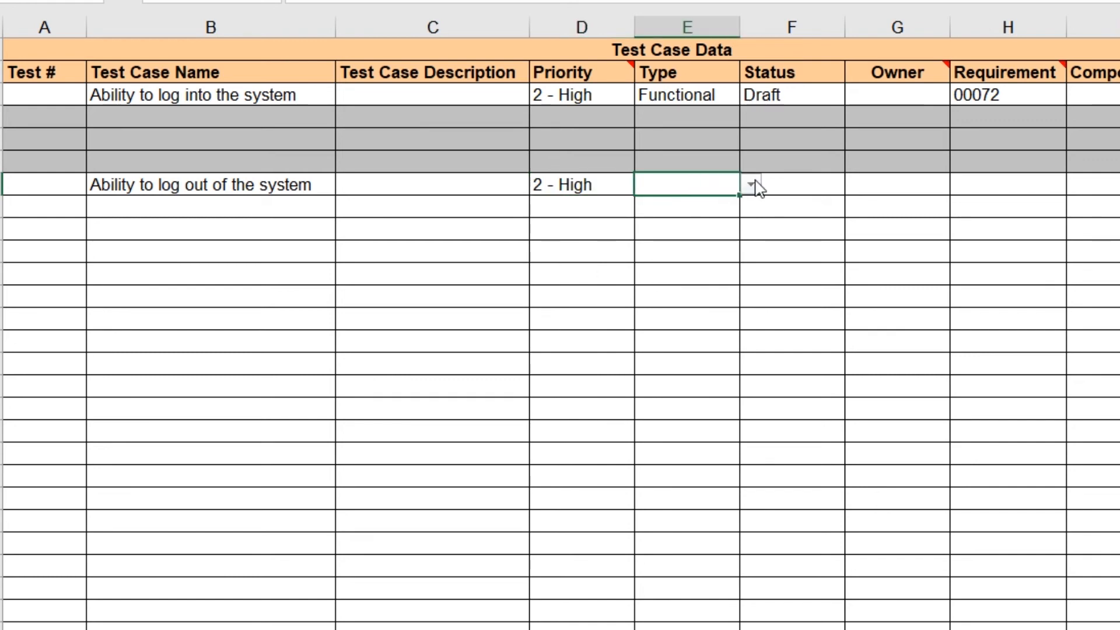
click(751, 184)
click(670, 309)
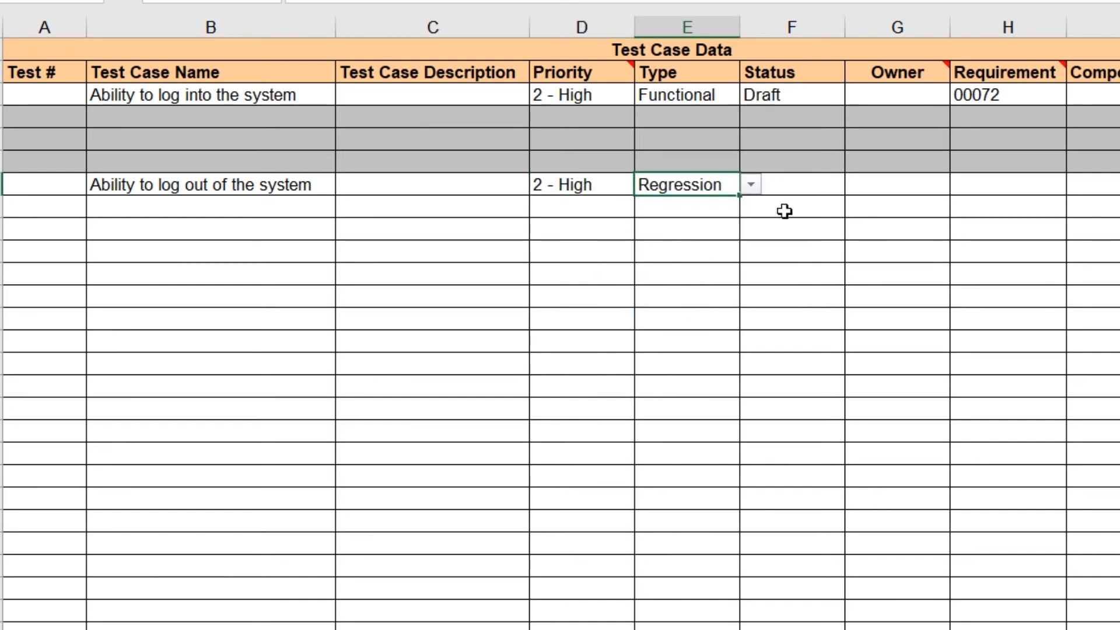
Set the logout test case's status to Draft in F7
click(810, 186)
click(862, 185)
click(816, 183)
click(856, 185)
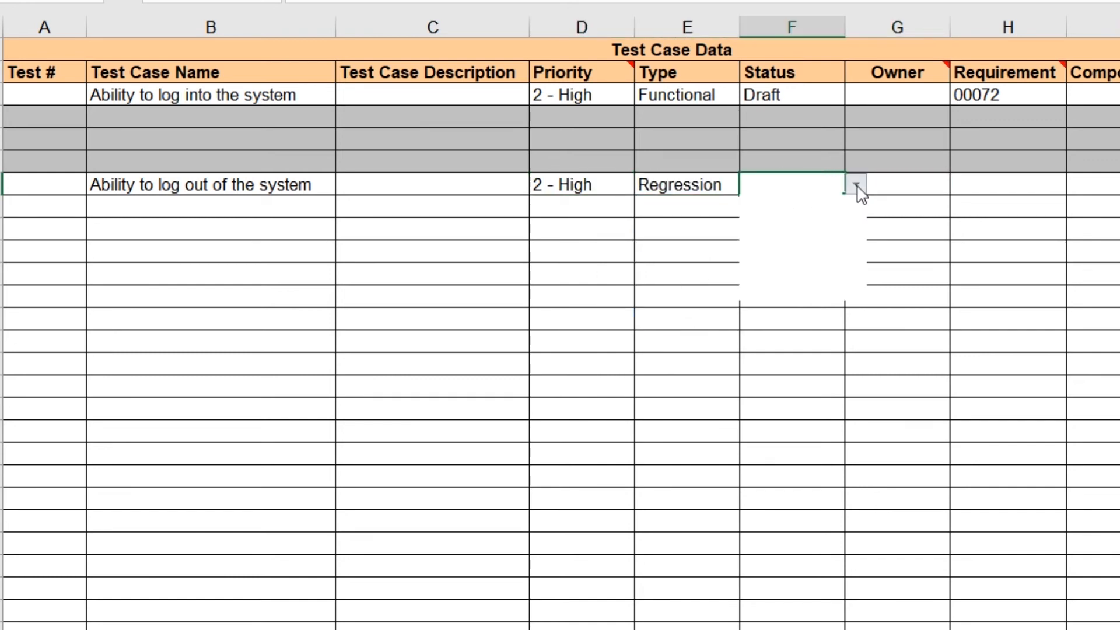
click(764, 205)
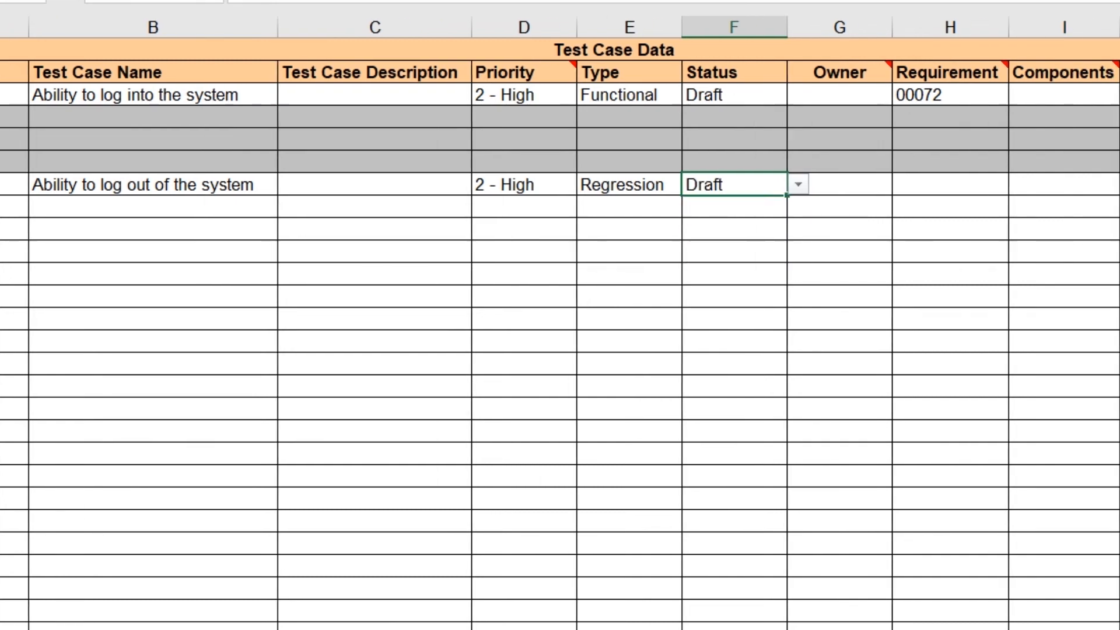
Enter release 1.0.0.0 for the logout test case in J7
click(725, 183)
text(1)
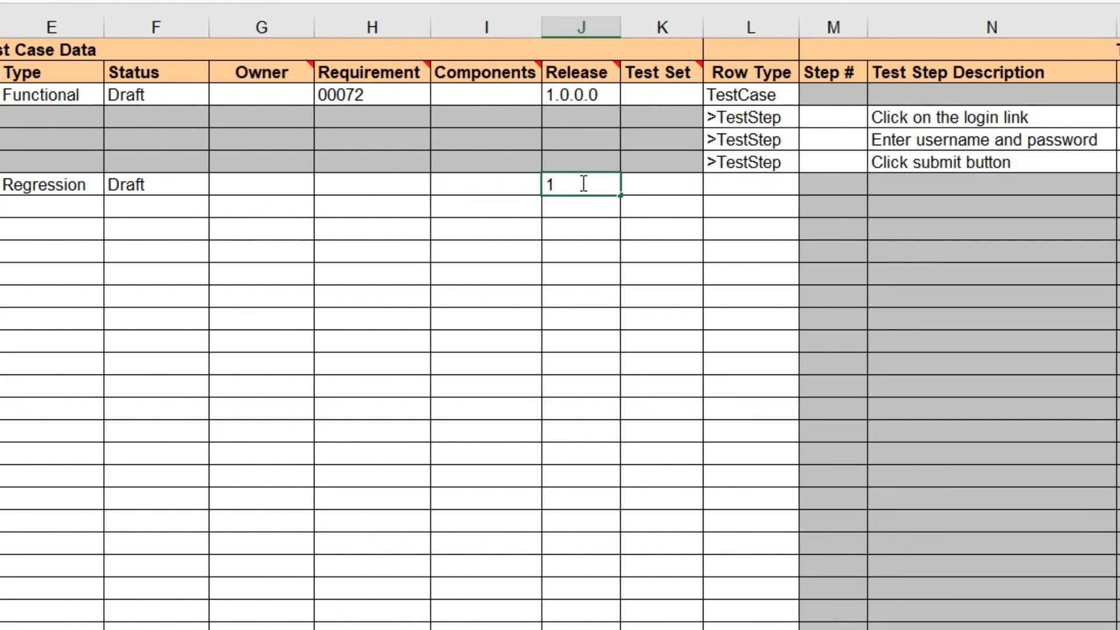
text(.0)
key(BackSpace)
key(BackSpace)
key(BackSpace)
text(1.0.0.0)
key(Return)
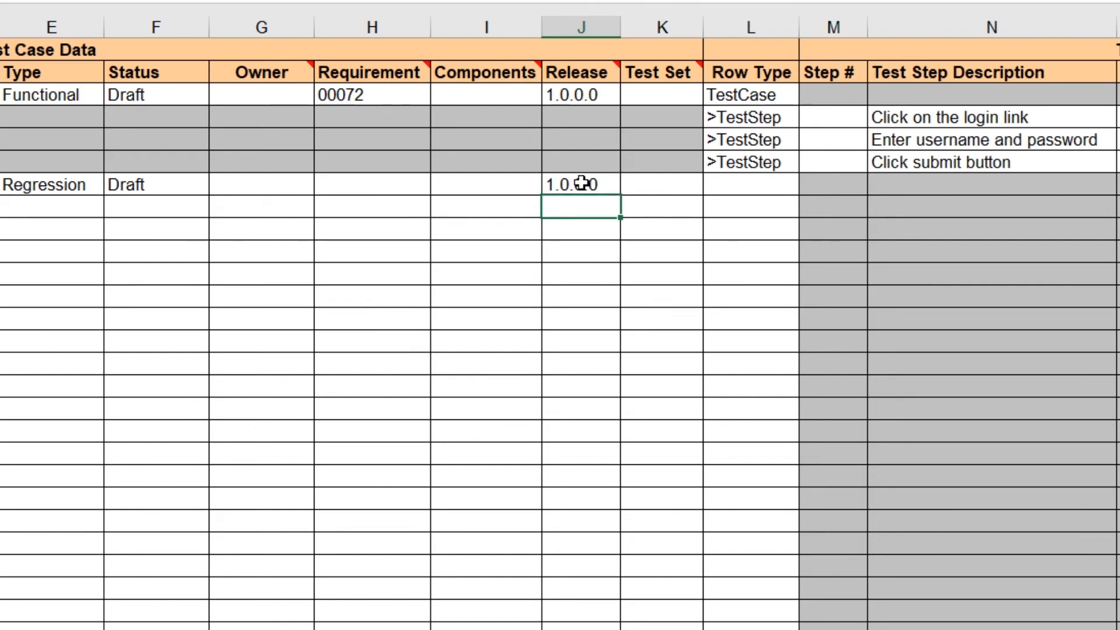
Set the row type of the logout test case in L7 to TestCase
key(Up)
key(Right)
key(Right)
click(810, 184)
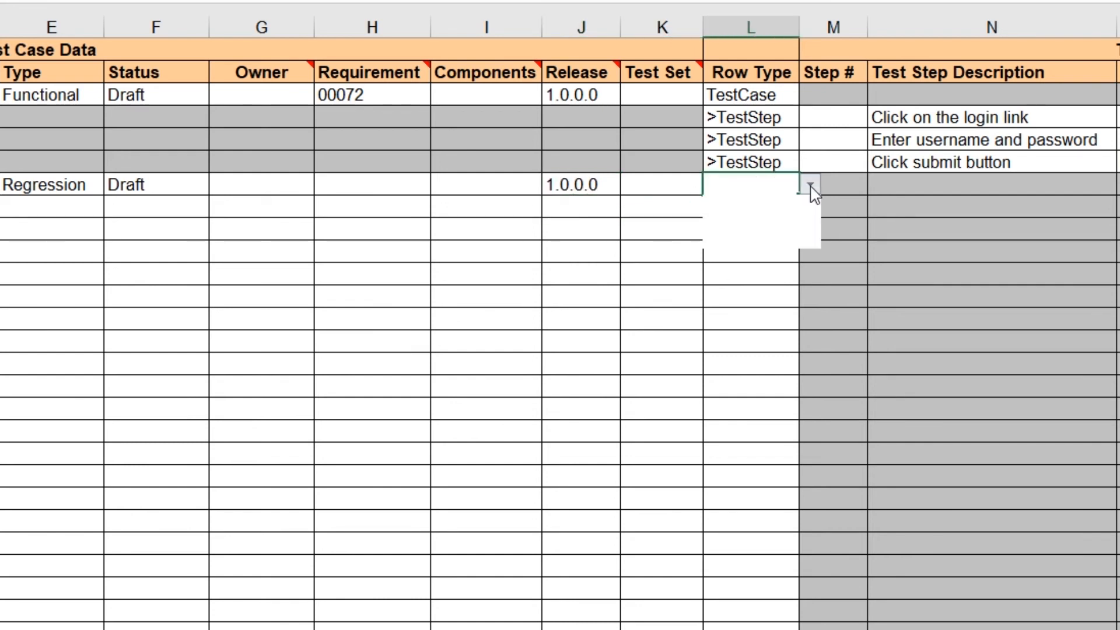
click(755, 222)
Set the row type of the two rows below the logout test case, L8 and L9, to >TestStep
click(771, 211)
click(810, 207)
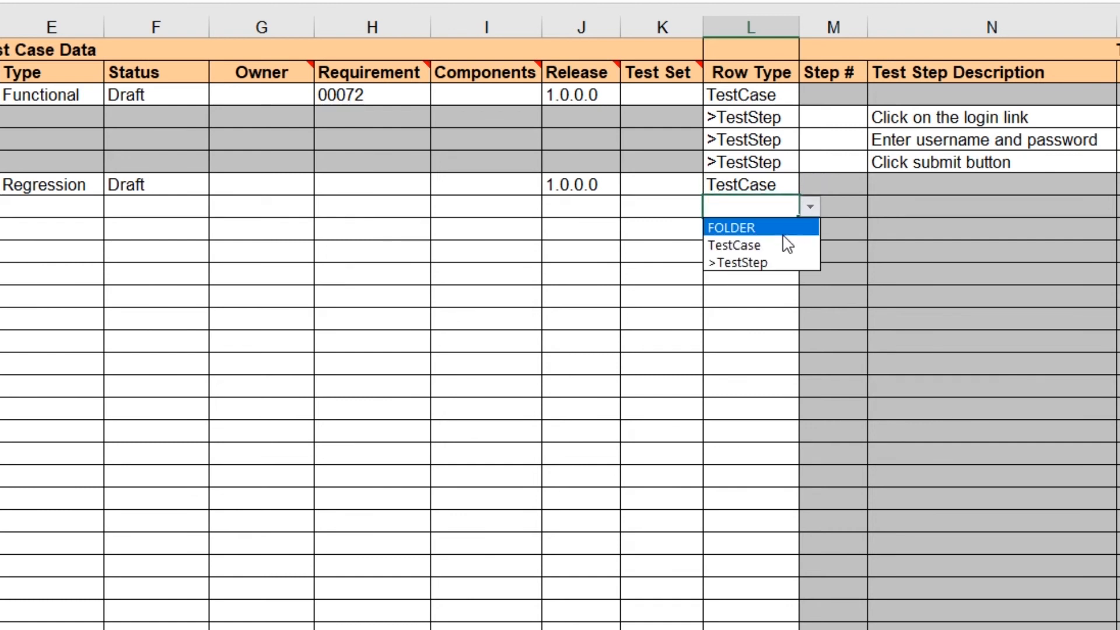
click(763, 263)
click(767, 230)
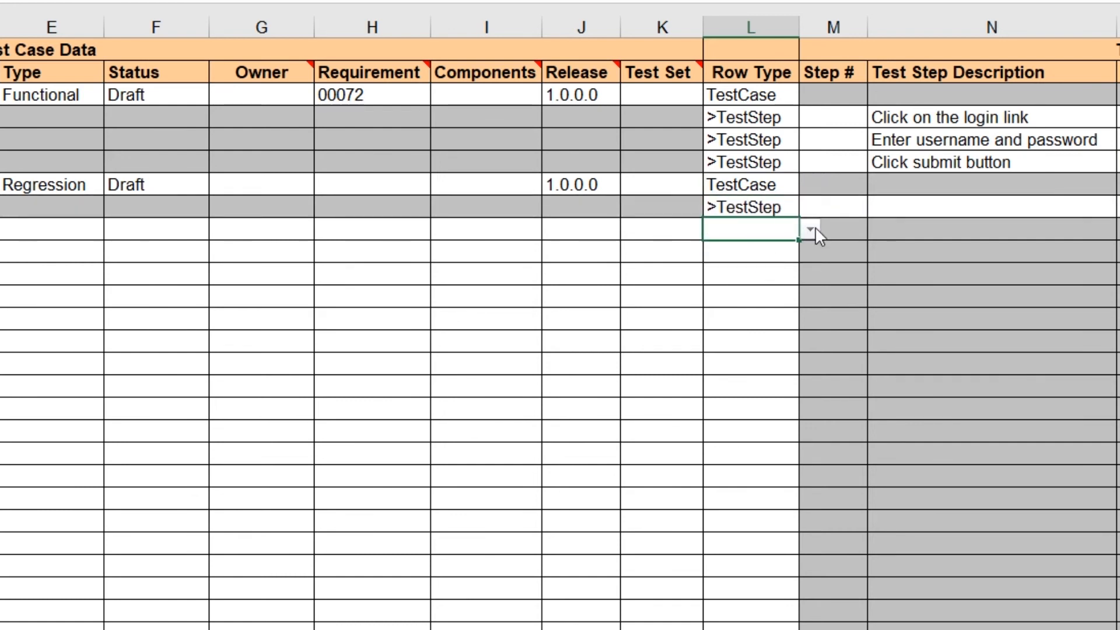
click(810, 229)
click(770, 284)
Enter "Click on the logout link" as the logout case's first test step description in N8
scroll(779, 220, right, 2)
click(763, 210)
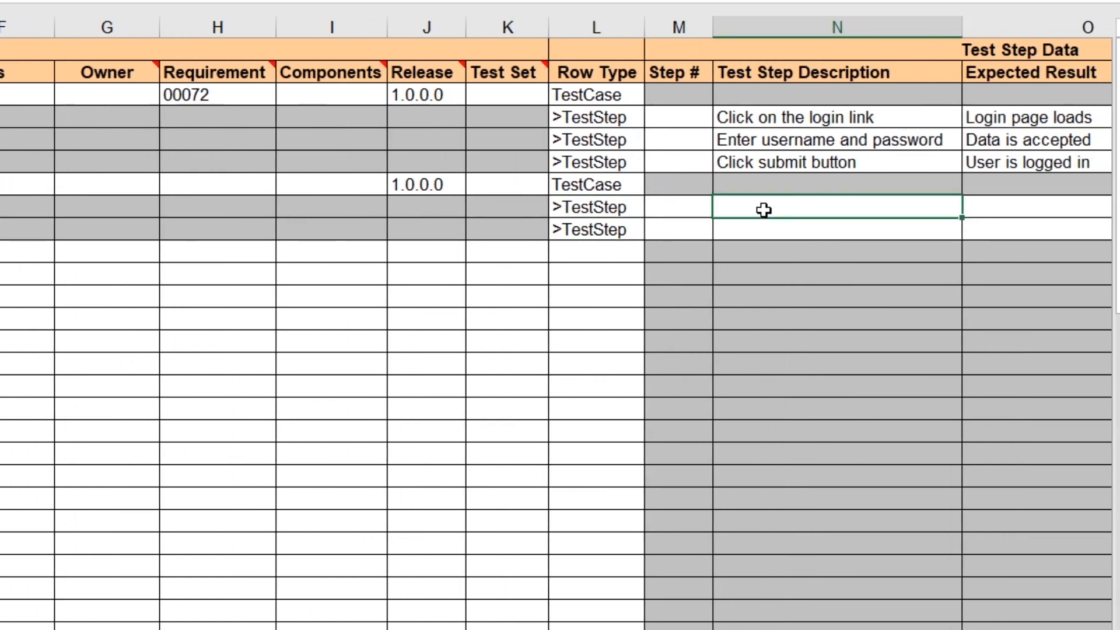
text(Click on the log)
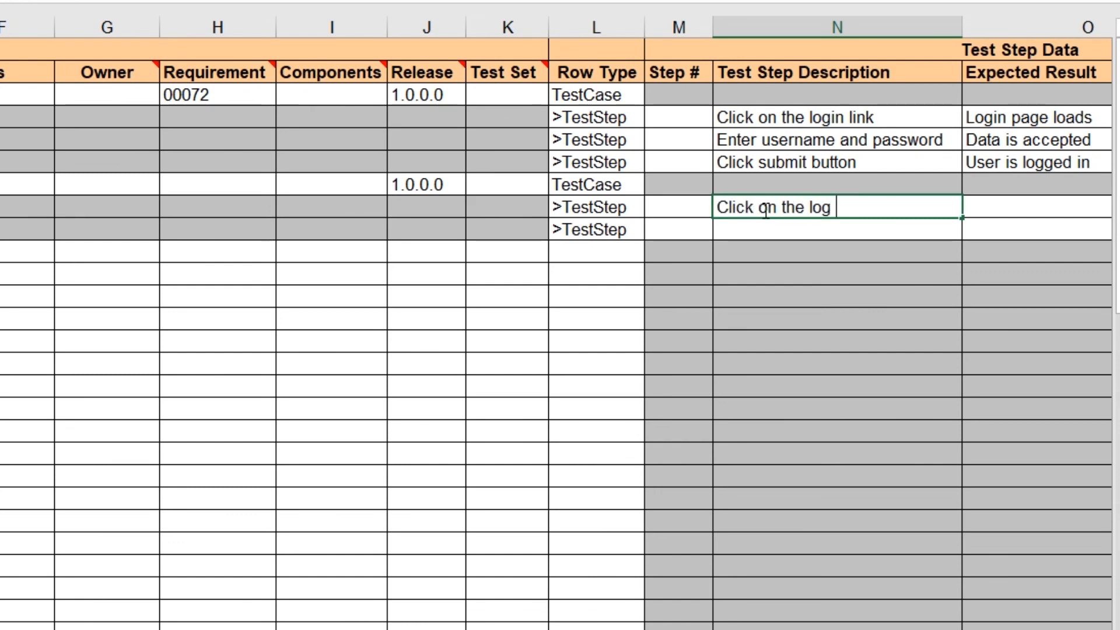
key(BackSpace)
text(out link)
key(Return)
Enter "Verify the page you are on" as the logout case's second test step description in N9
text(Veeif)
key(BackSpace)
key(BackSpace)
key(BackSpace)
text(r)
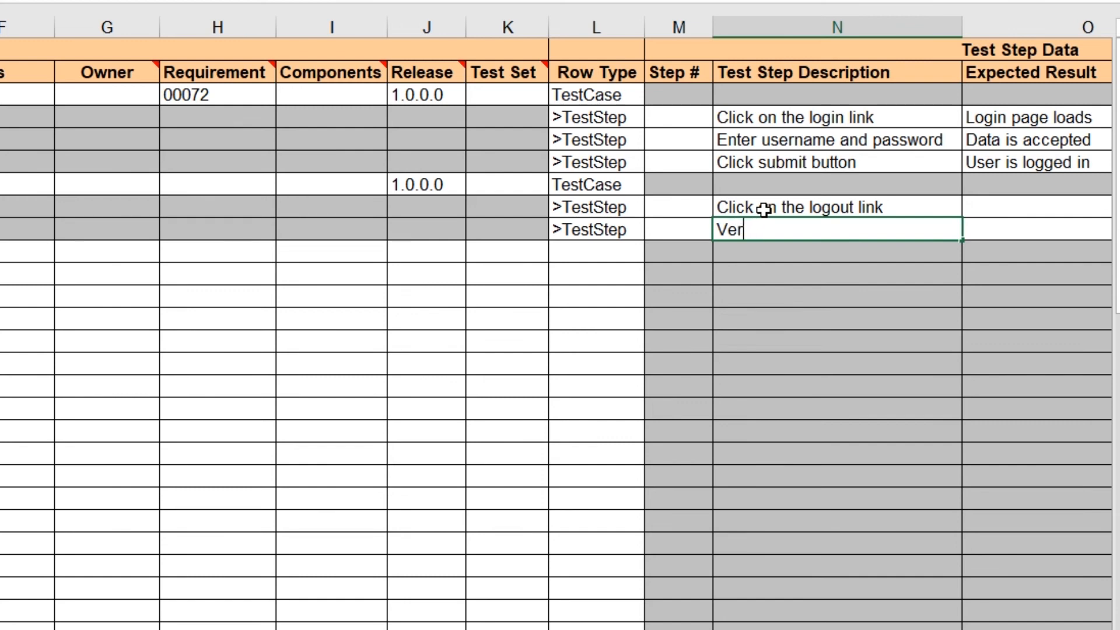
text(ify the page you a)
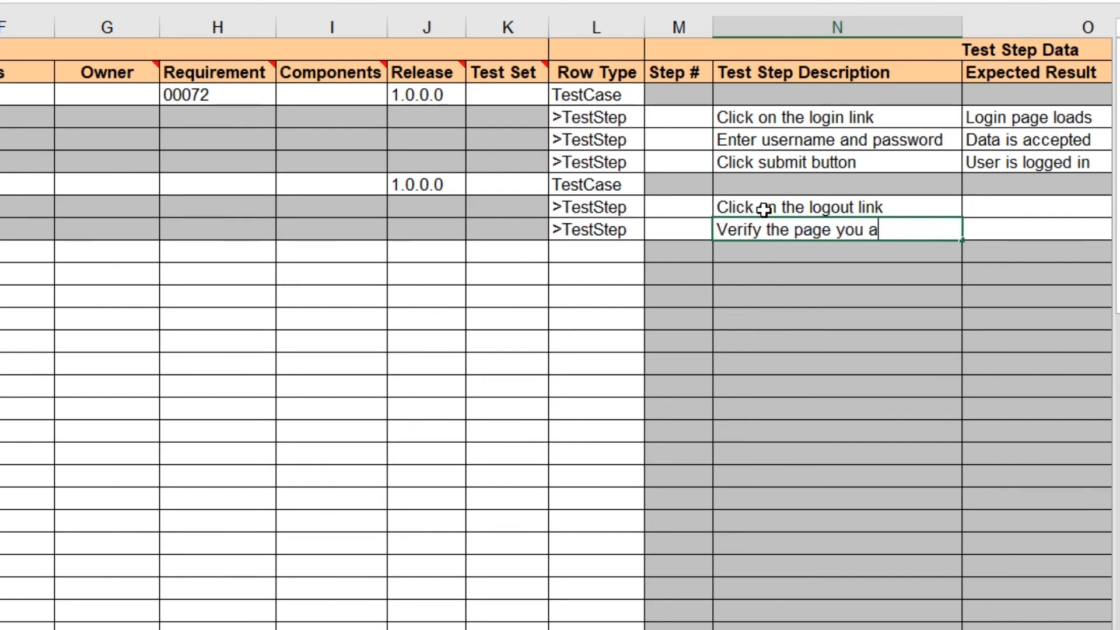
text(re on)
Enter "The user is logged out" as the expected result of the logout link step in O8
click(764, 210)
key(Tab)
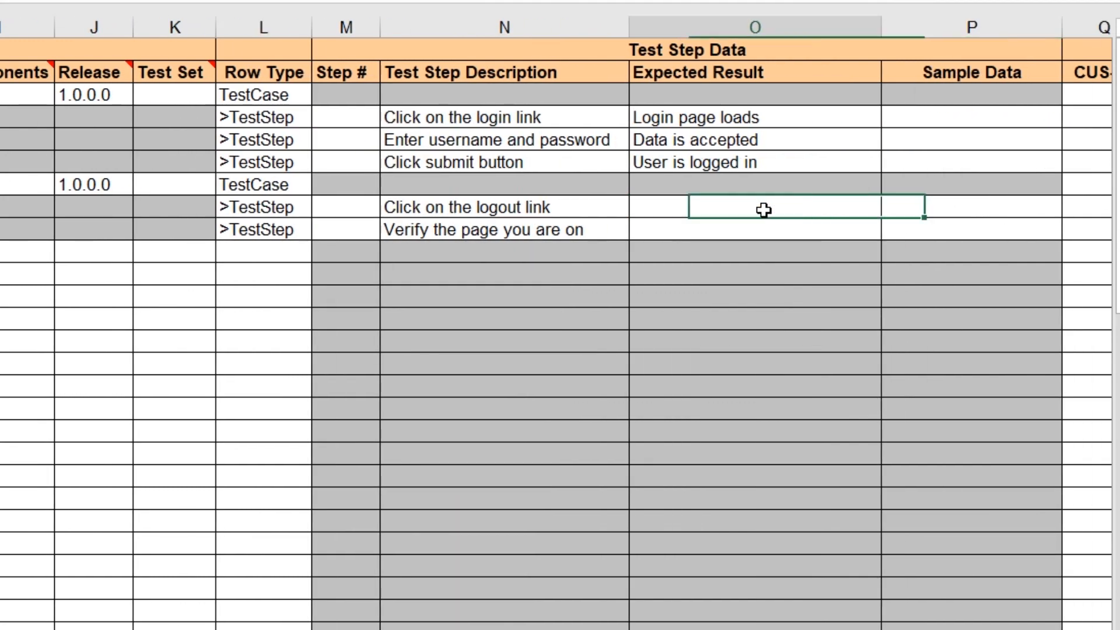
text(The use)
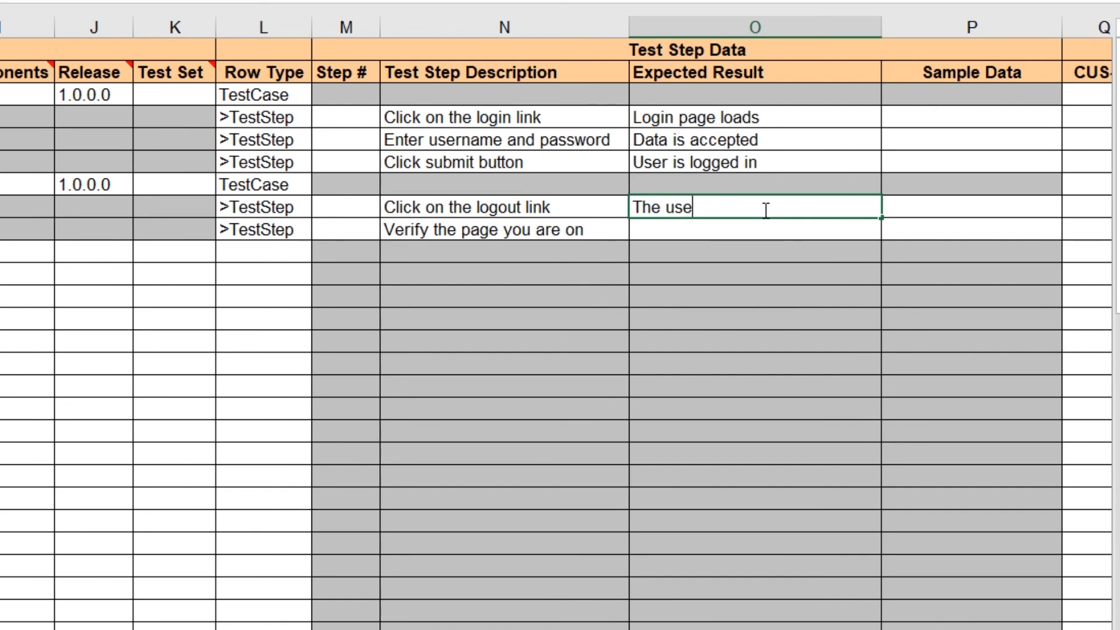
text(r is logged out)
key(Return)
Enter "User is returned to login page" as the expected result in O9 and return to column A
text(User )
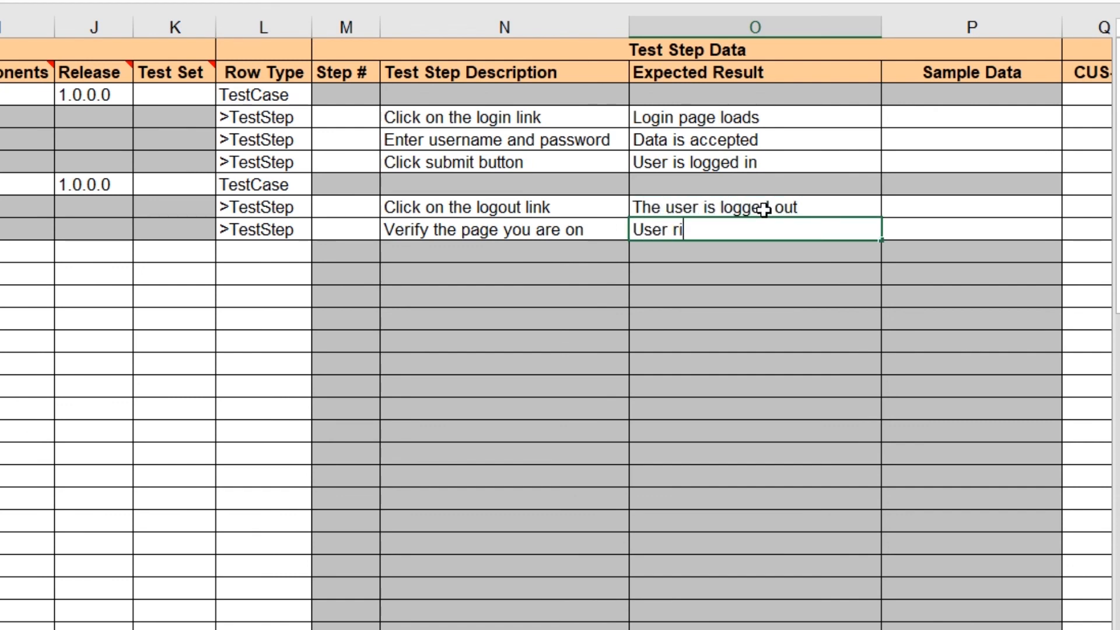
text(ri)
key(BackSpace)
text(is returned to login page)
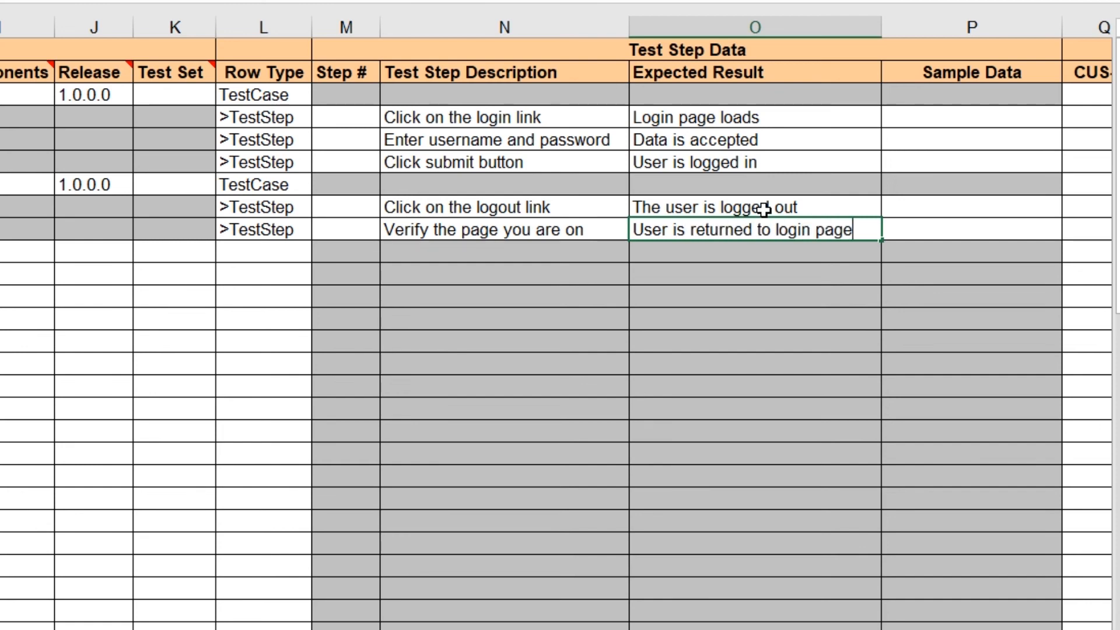
key(Return)
key(Left)
key(Left)
key(Left)
key(Left)
key(Left)
key(Left)
key(Left)
key(Left)
key(Left)
key(Left)
key(Left)
key(Left)
key(Left)
key(Left)
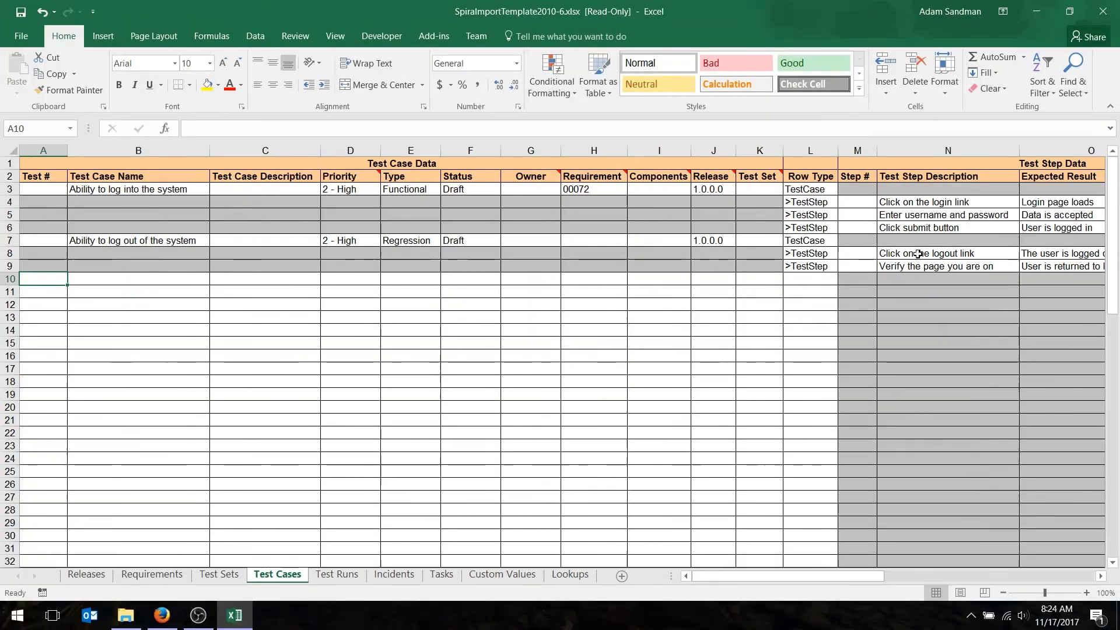
Choose Test Cases as the artifact for the SpiraTeam add-in's data transfer
click(587, 191)
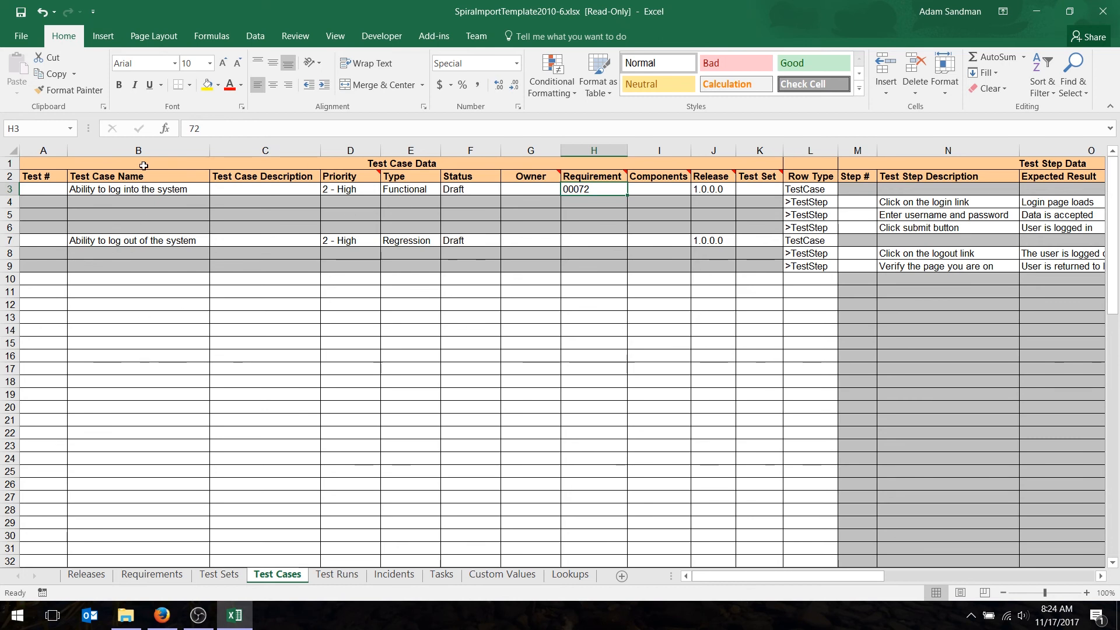
click(423, 38)
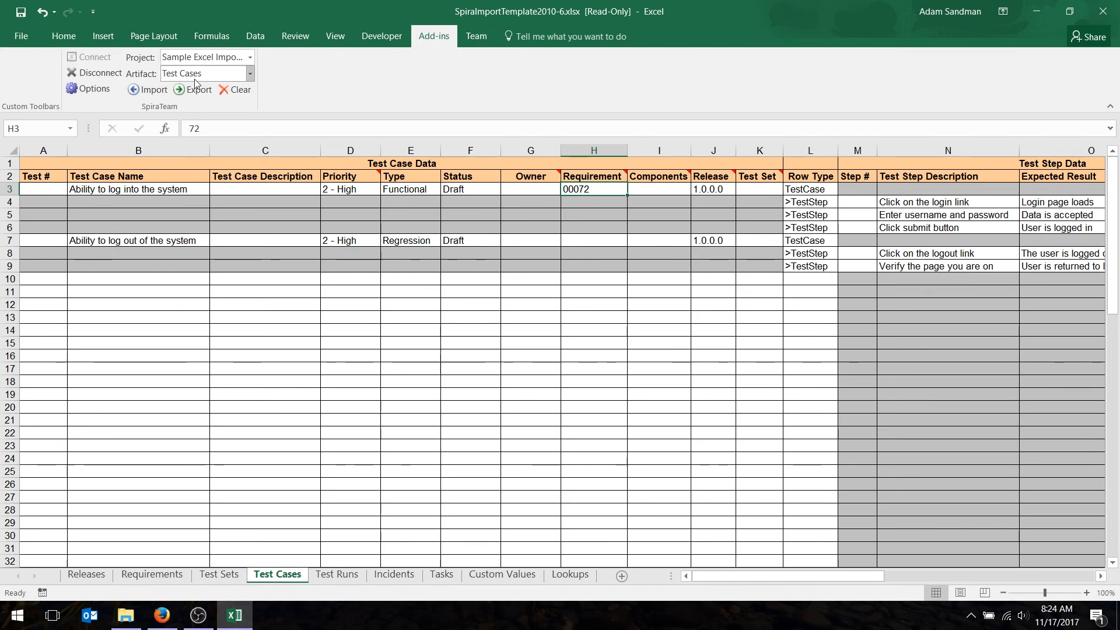
click(250, 74)
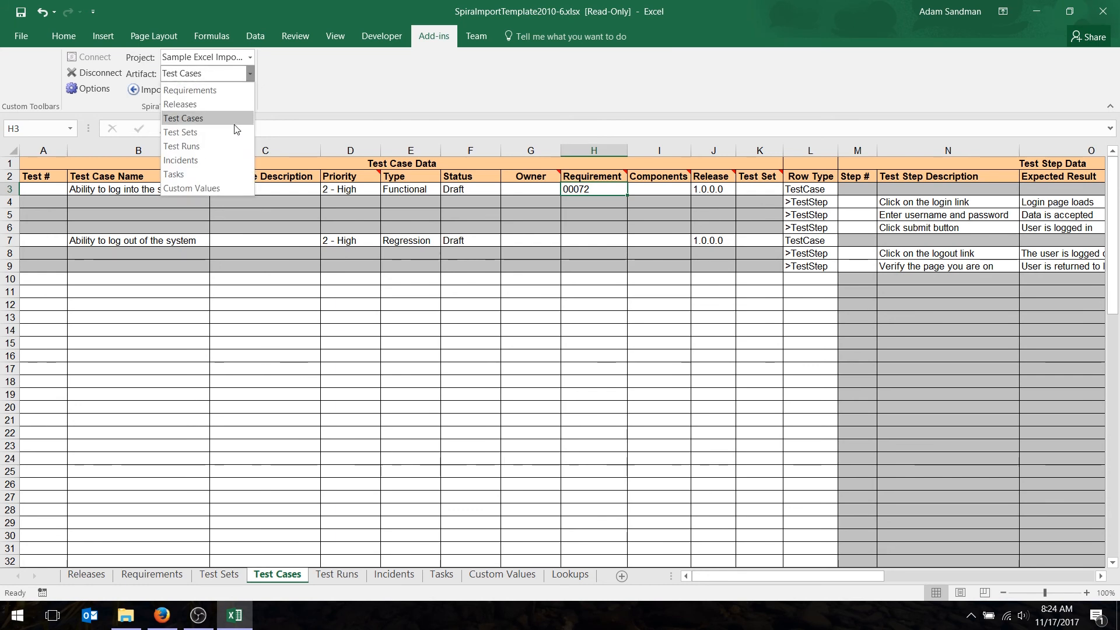
click(233, 118)
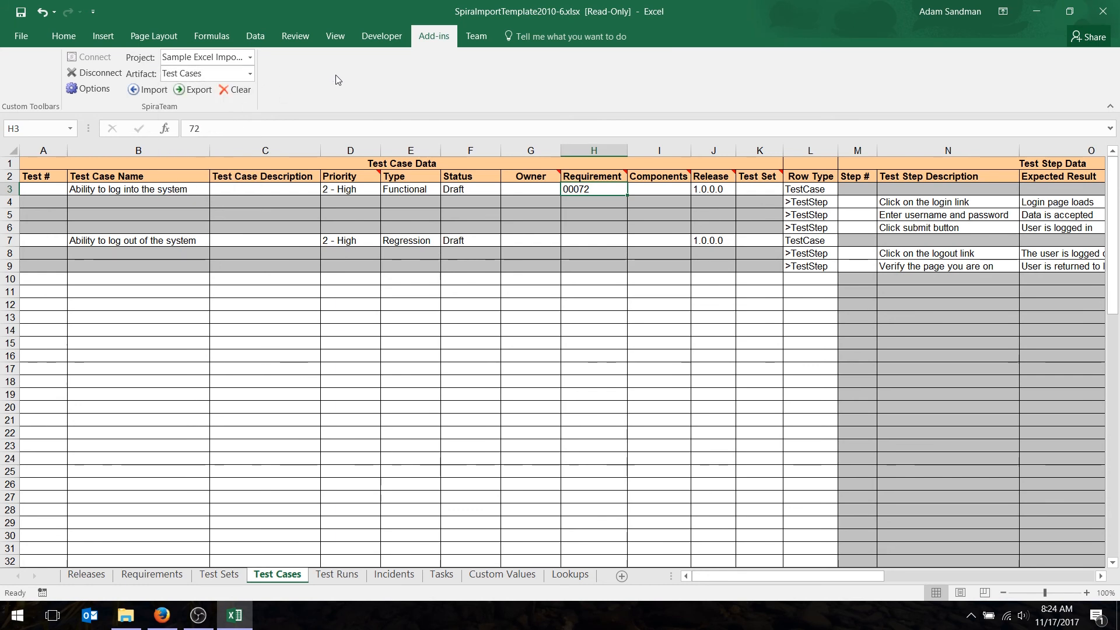
Export the Test Cases sheet's login and logout cases with their steps to the Sample Excel Import Project and dismiss the completion notice
click(197, 92)
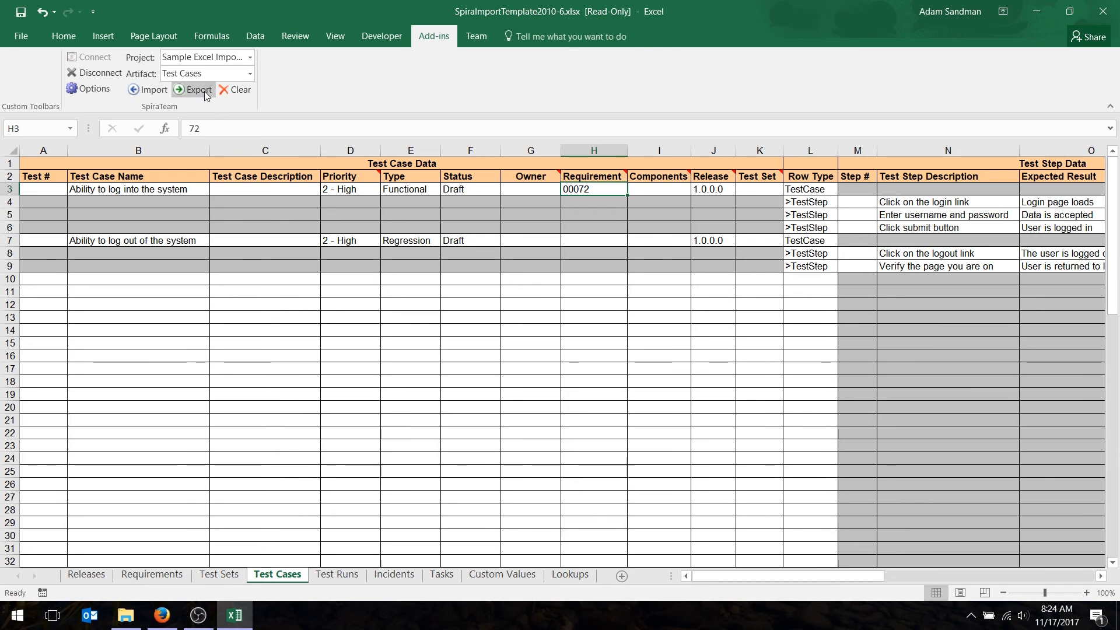
click(619, 362)
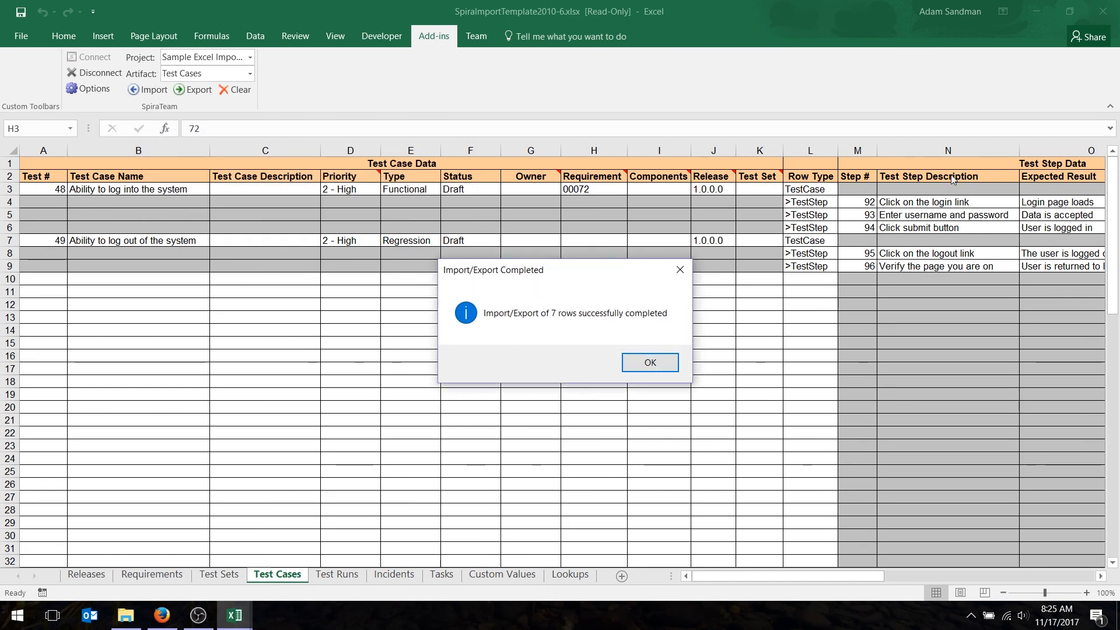
click(642, 361)
Switch to SpiraTeam in Firefox, refresh the test case list and open the "Ability to log into the system" test case
click(162, 615)
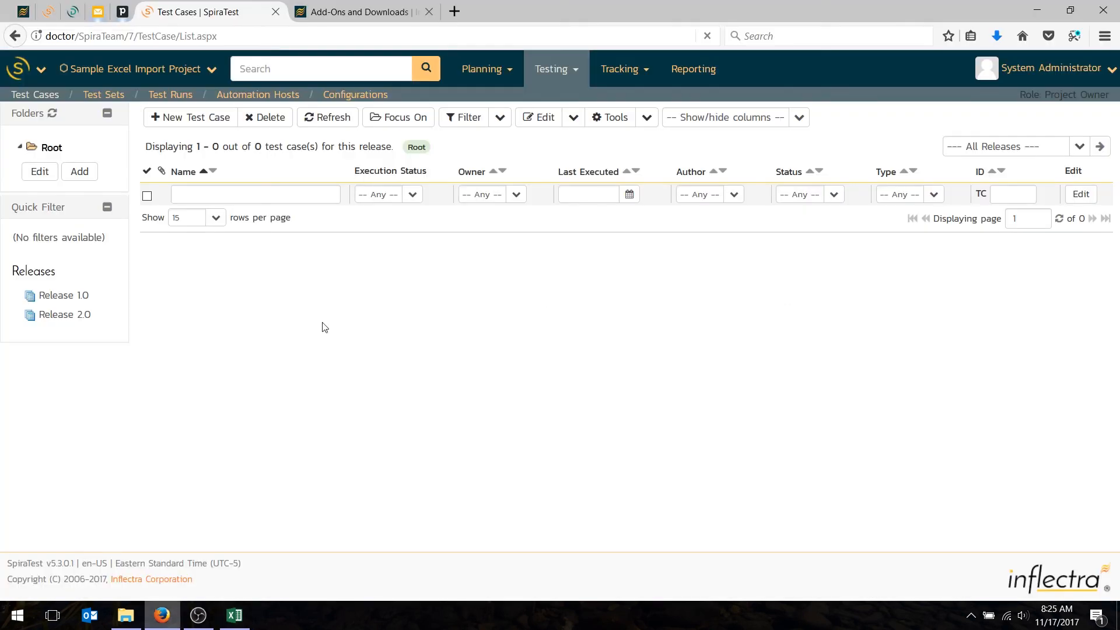
click(325, 121)
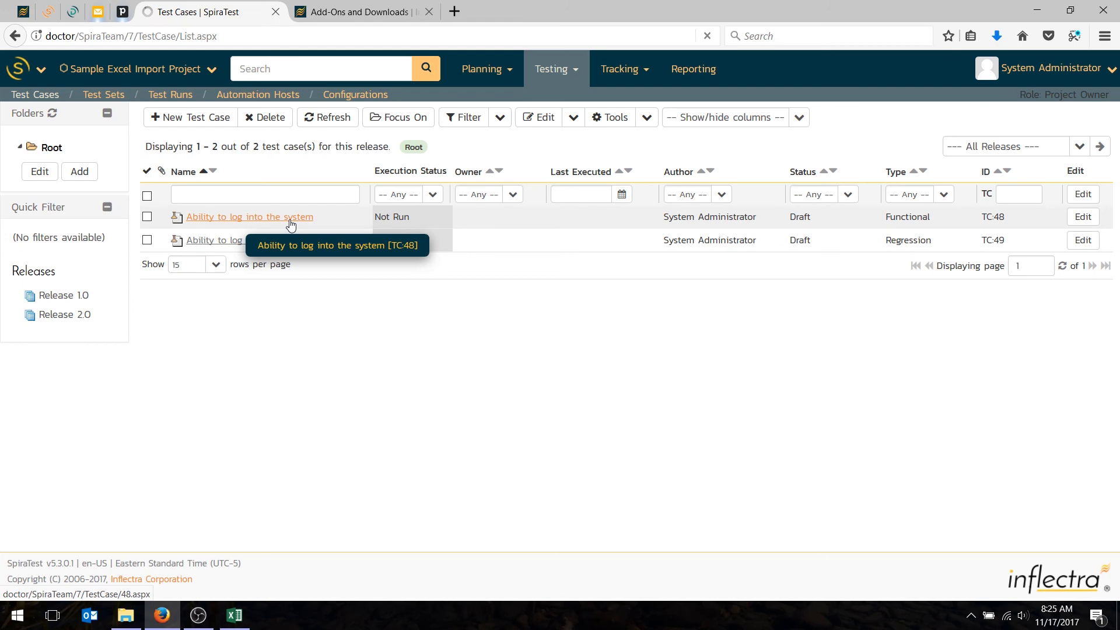
click(291, 219)
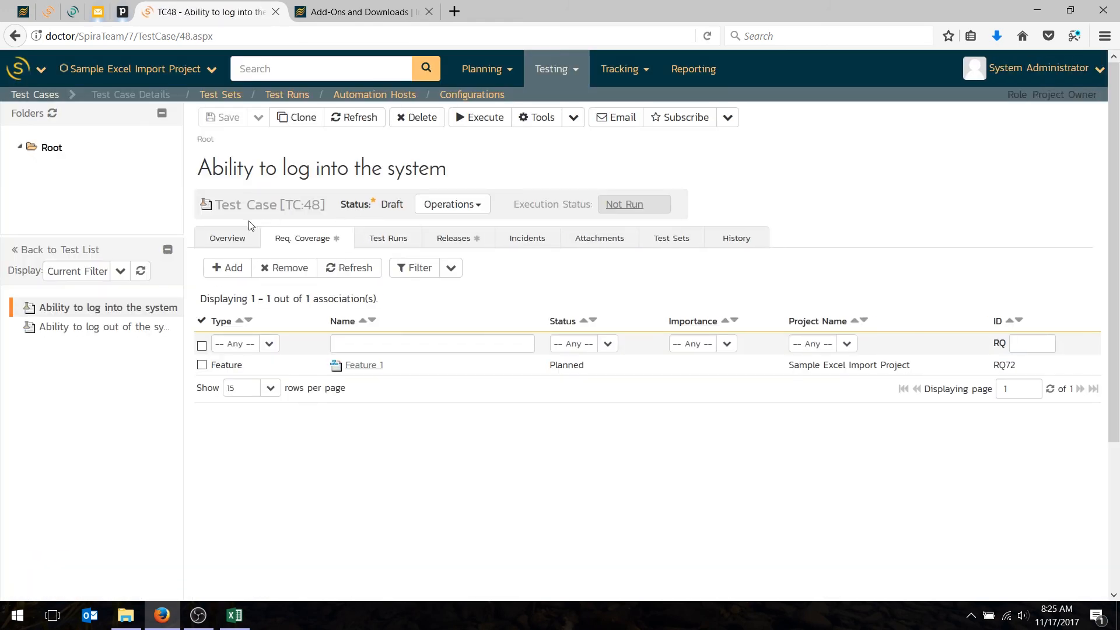
Examine the login test case's overview and test steps, and check which requirement it covers
click(242, 236)
scroll(349, 286, down, 5)
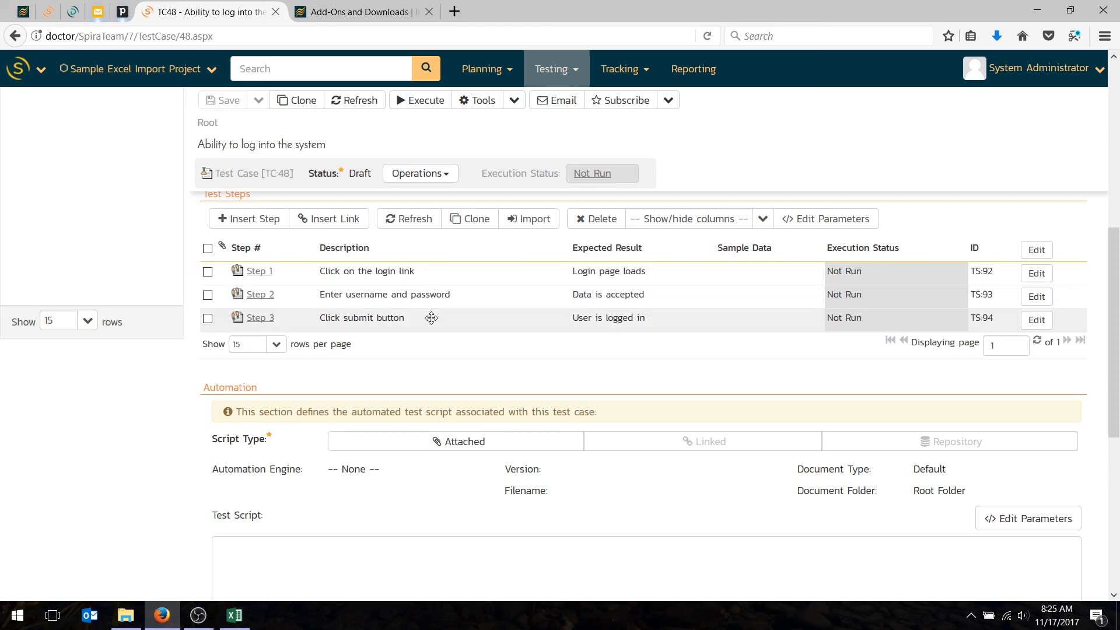
scroll(431, 304, up, 5)
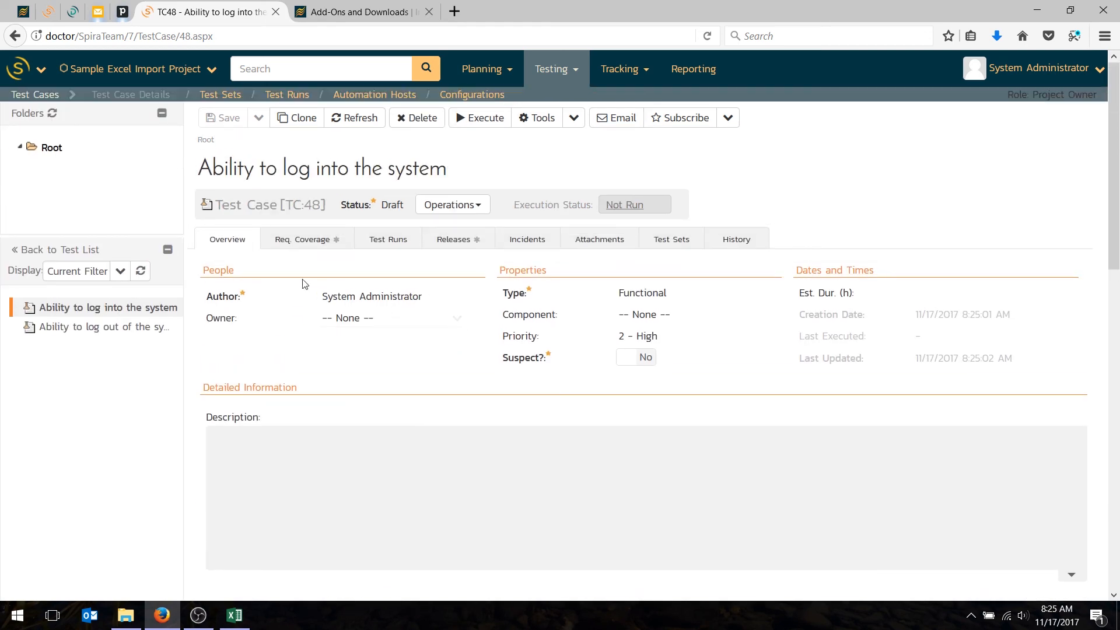
click(320, 242)
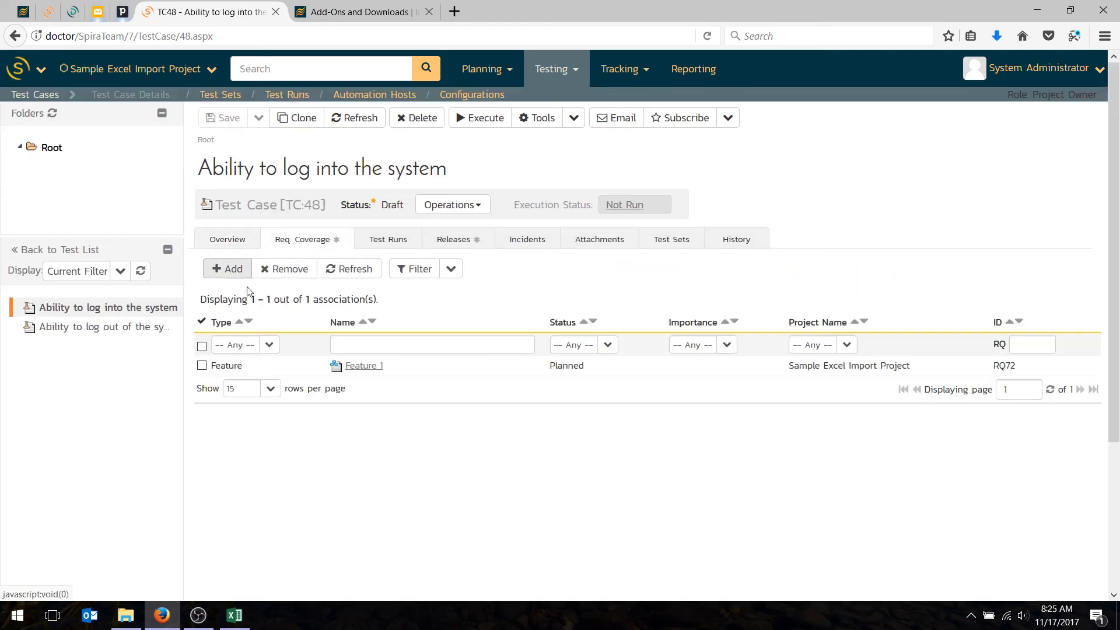
mouse_move(361, 366)
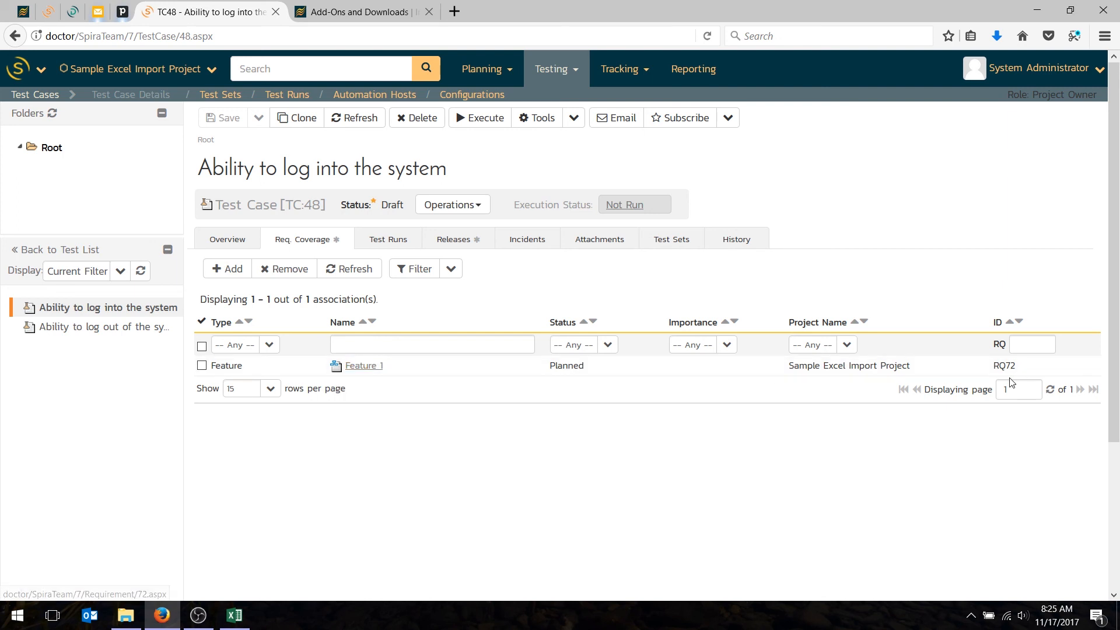
Return to the test case list, add a folder named "New Test Cases" with no parent folder, and open it
click(45, 95)
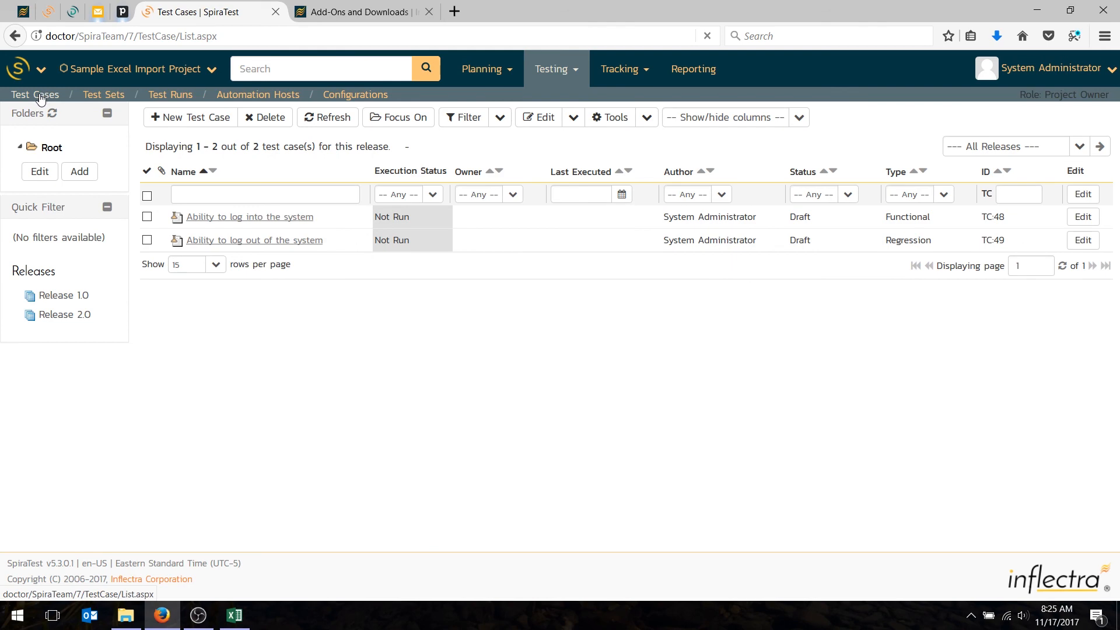
click(82, 171)
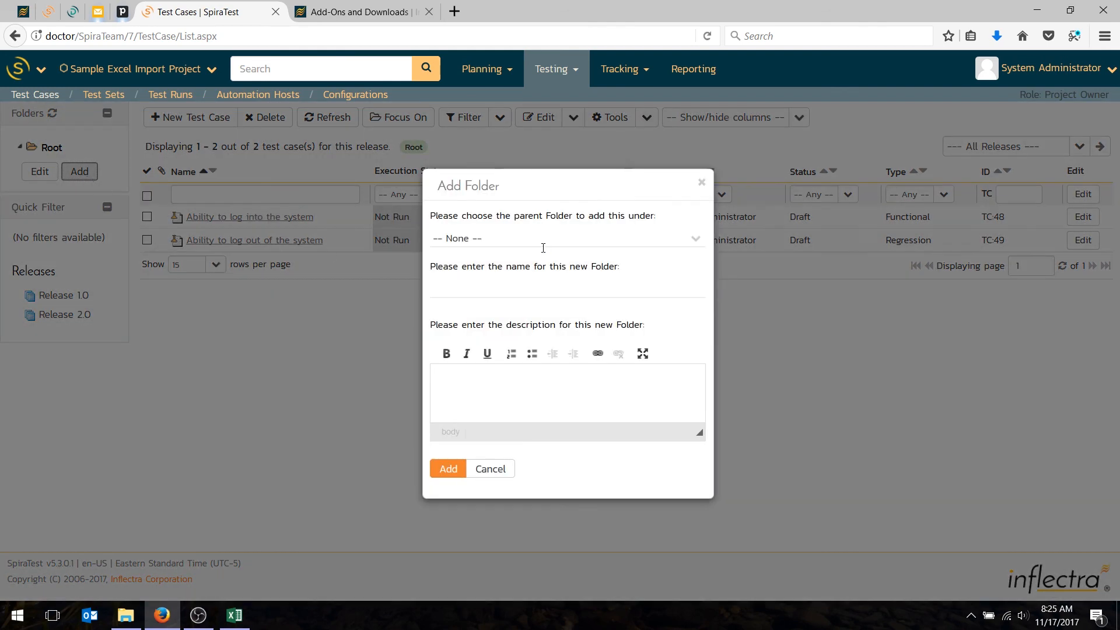
click(532, 282)
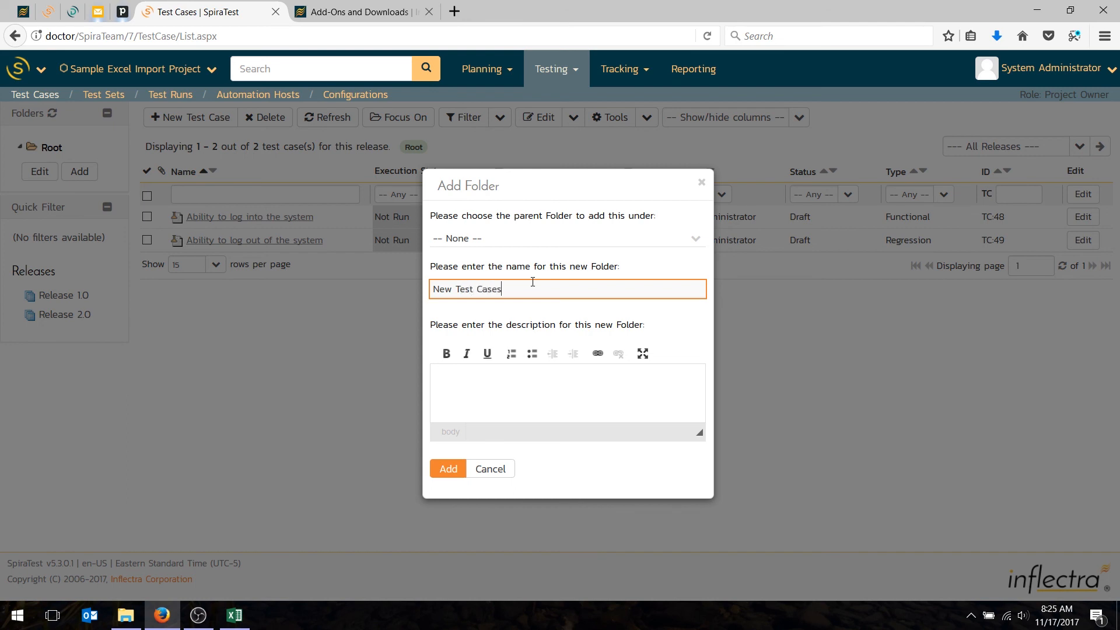
click(445, 468)
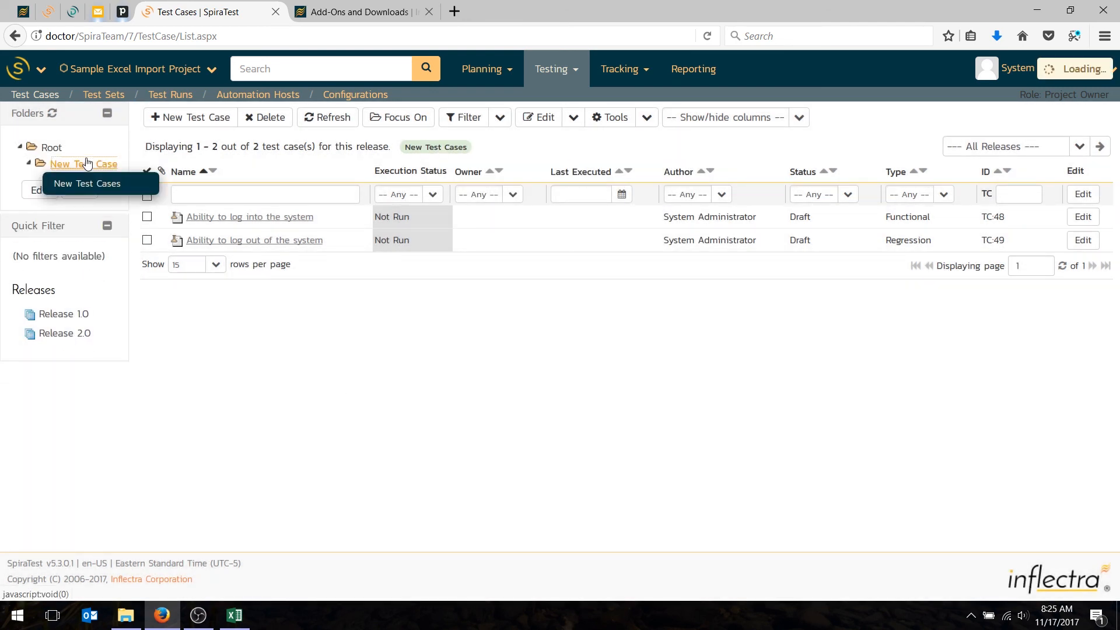
click(83, 164)
Move the login and logout test cases from Root into the New Test Cases folder, and switch back to the Excel template
click(50, 148)
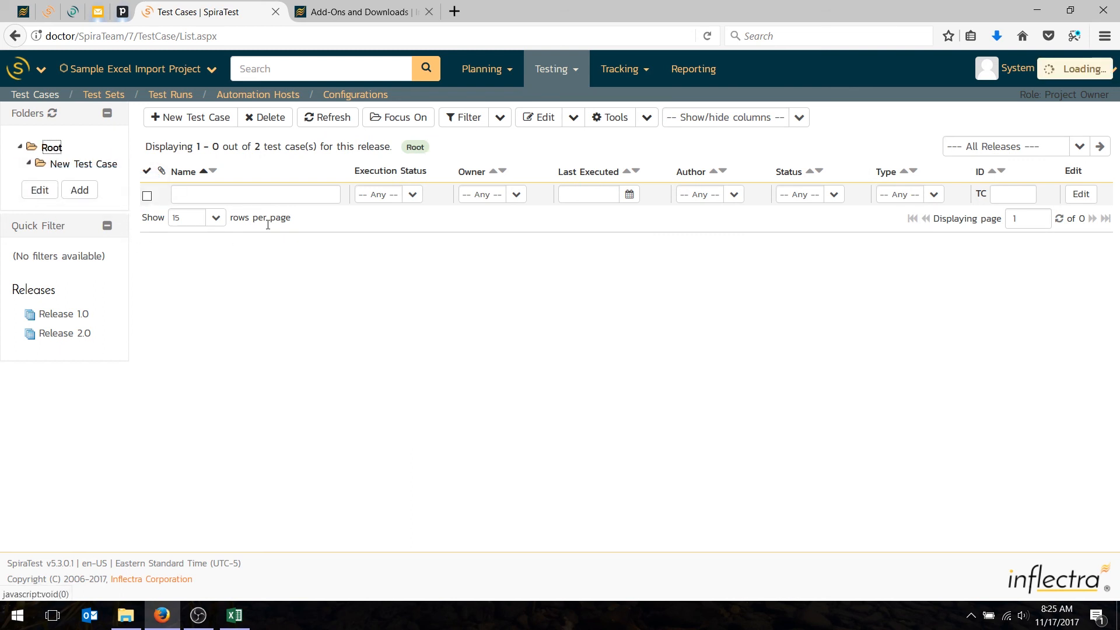
click(147, 237)
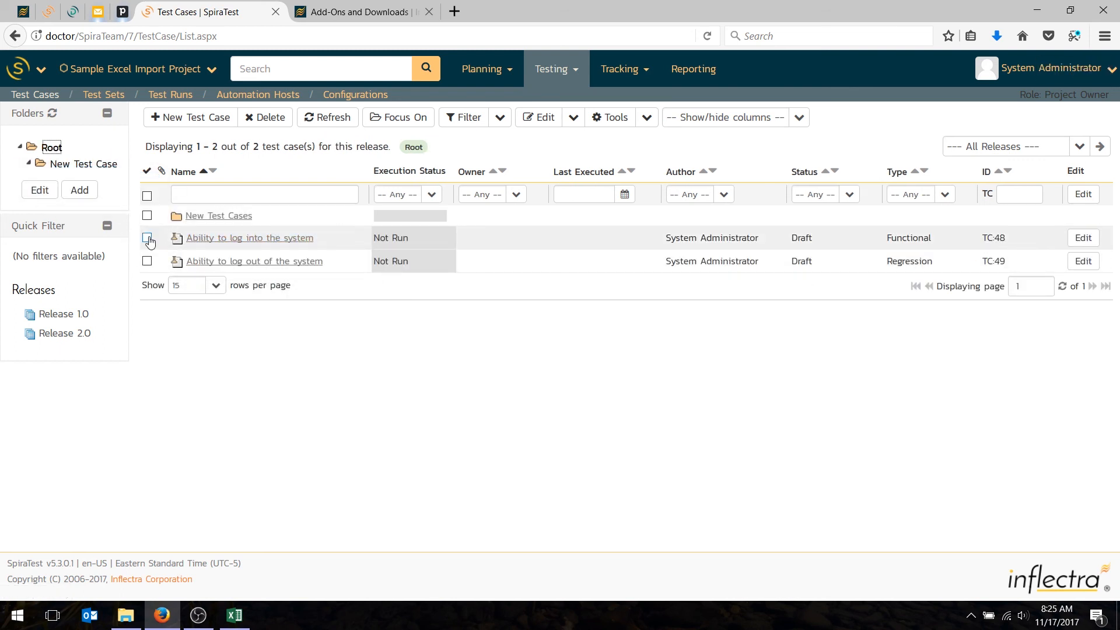
click(147, 261)
drag(328, 242, 98, 167)
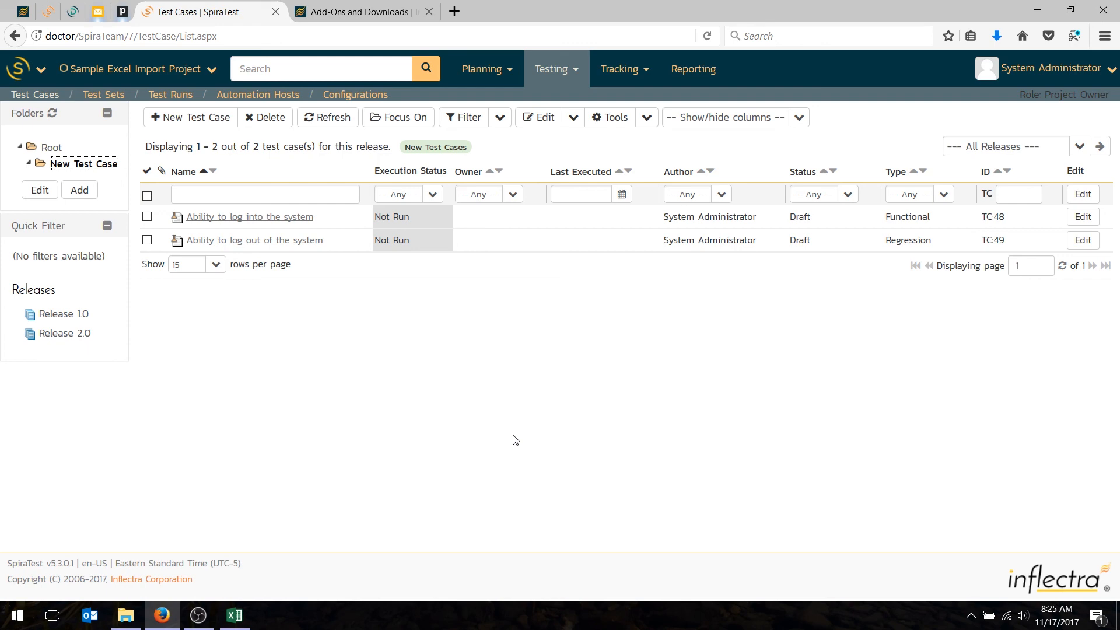
click(234, 615)
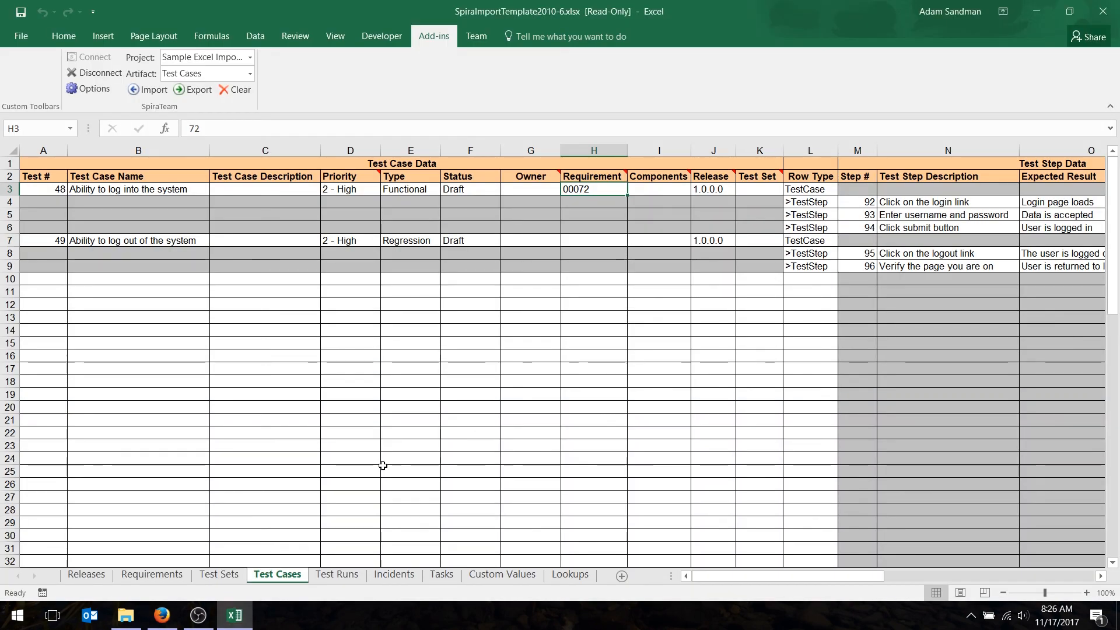